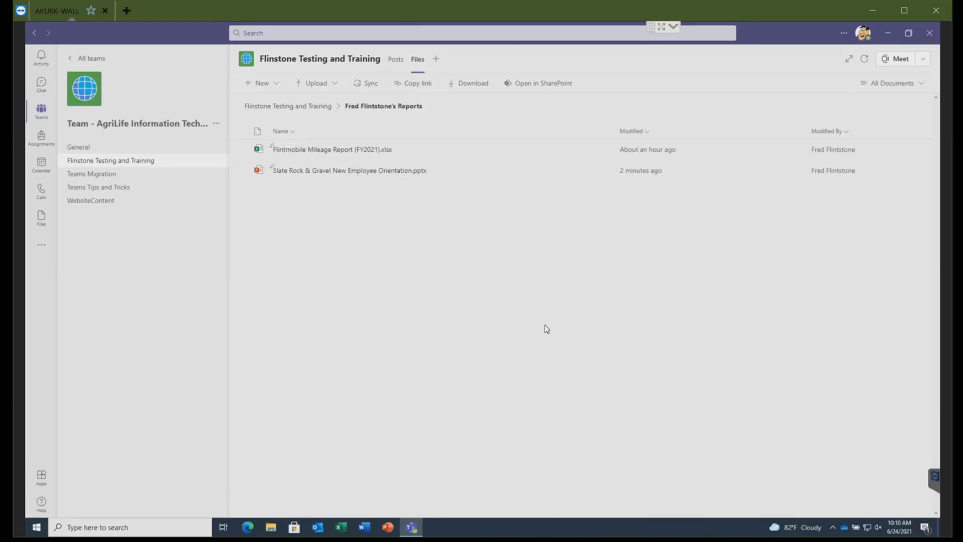
- Start a new post in the Flinstone Testing and Training channel with full formatting options and make it an Announcement
{"action": "left_click", "coordinate": [395, 60]}
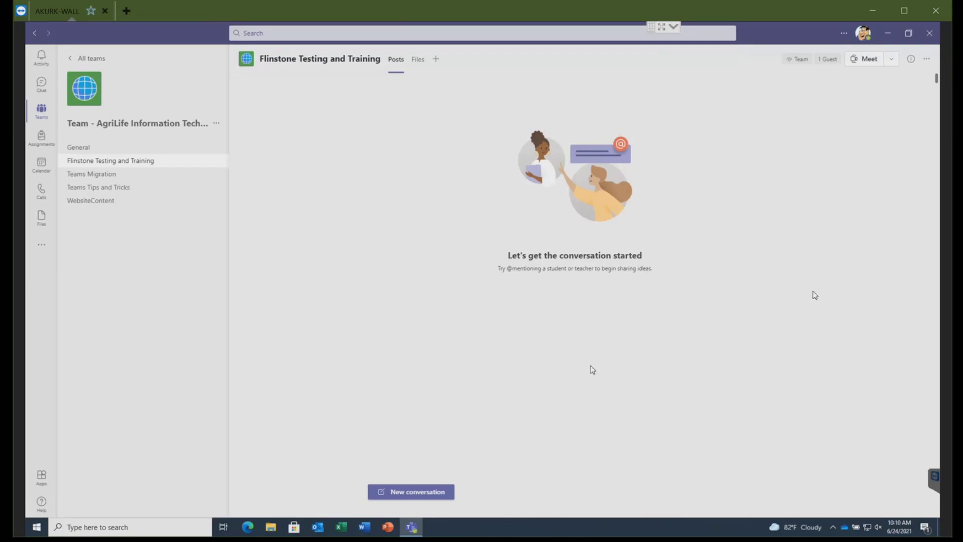
{"action": "left_click", "coordinate": [417, 493]}
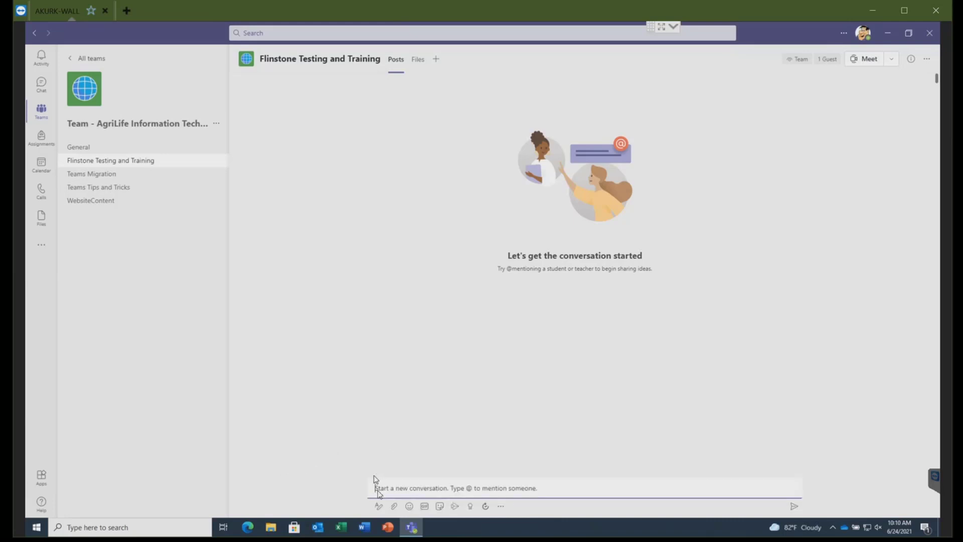
{"action": "left_click", "coordinate": [379, 506]}
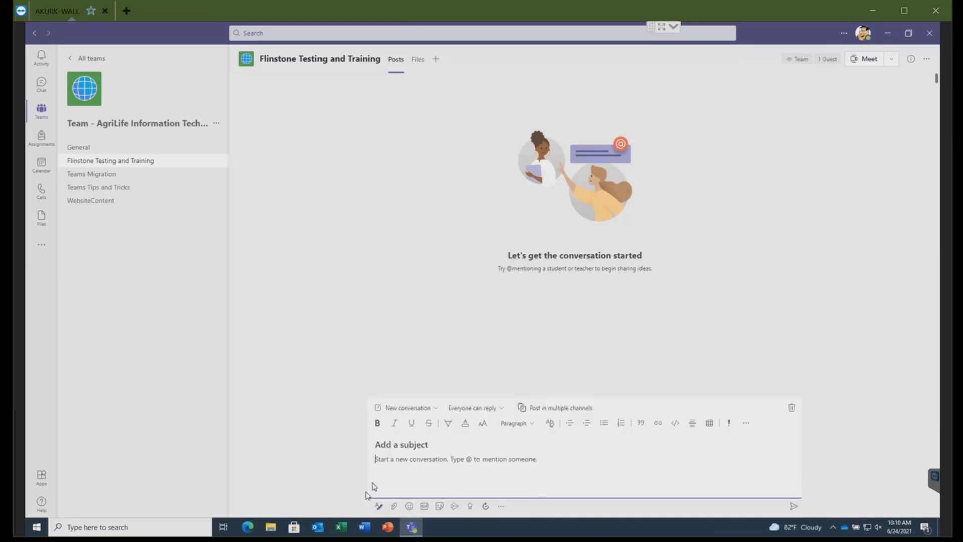
{"action": "left_click", "coordinate": [437, 408]}
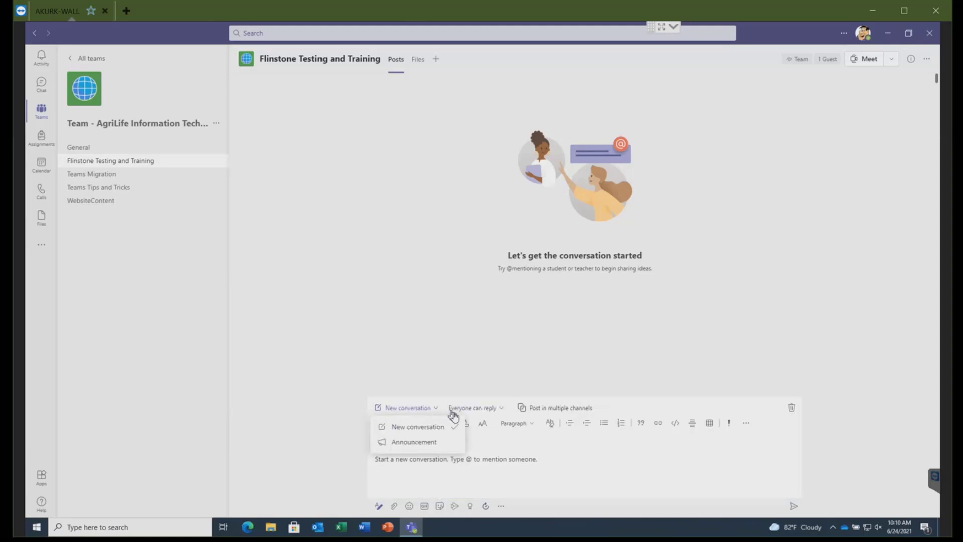
{"action": "left_click", "coordinate": [461, 444]}
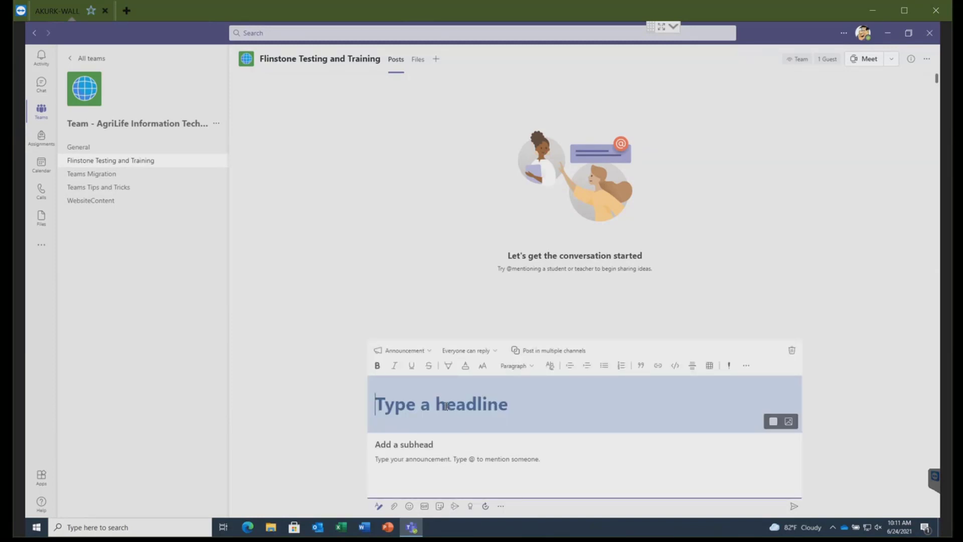
- Give the announcement the headline "Quarry Closed Friday!" and the message "3 DAY WEEKEND!", and post it
{"action": "type", "text": "Quarry C"}
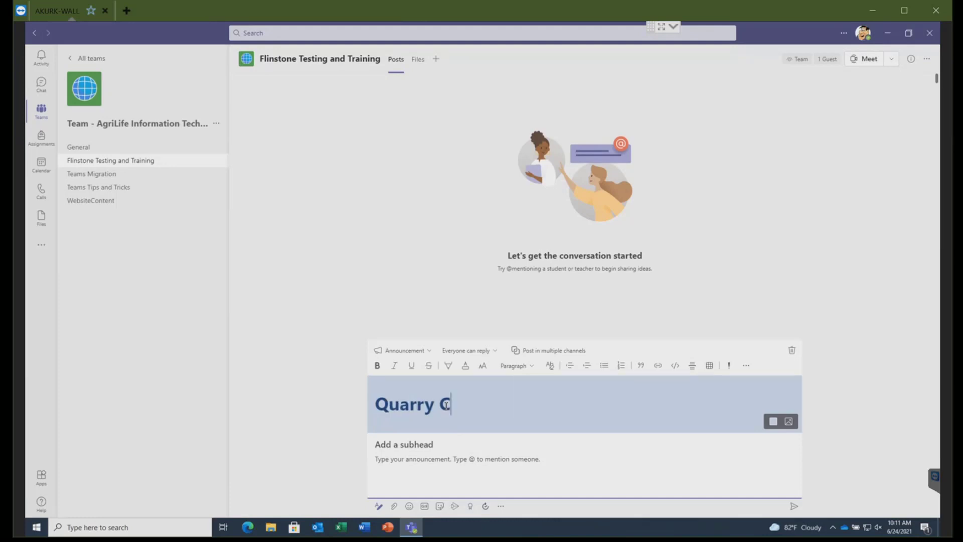
{"action": "type", "text": "losed F"}
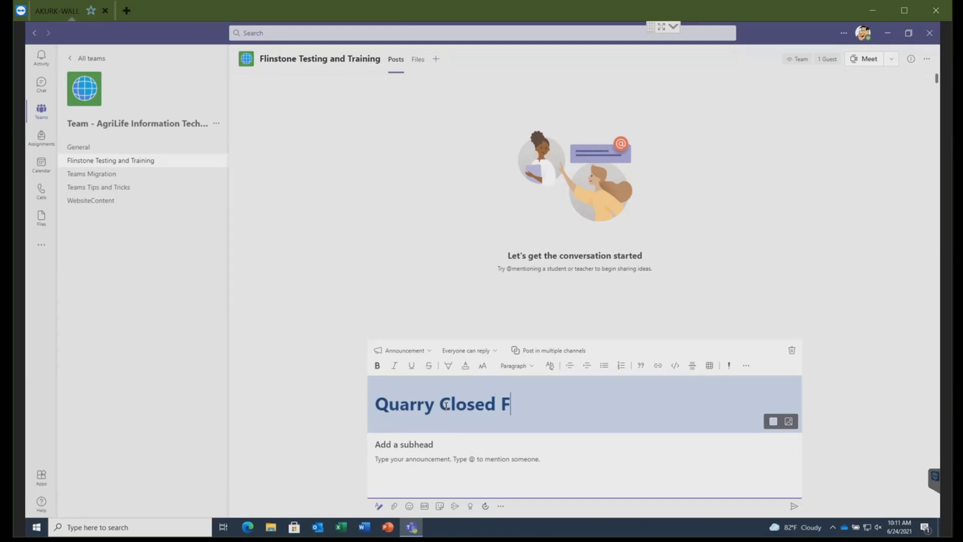
{"action": "type", "text": "riday!"}
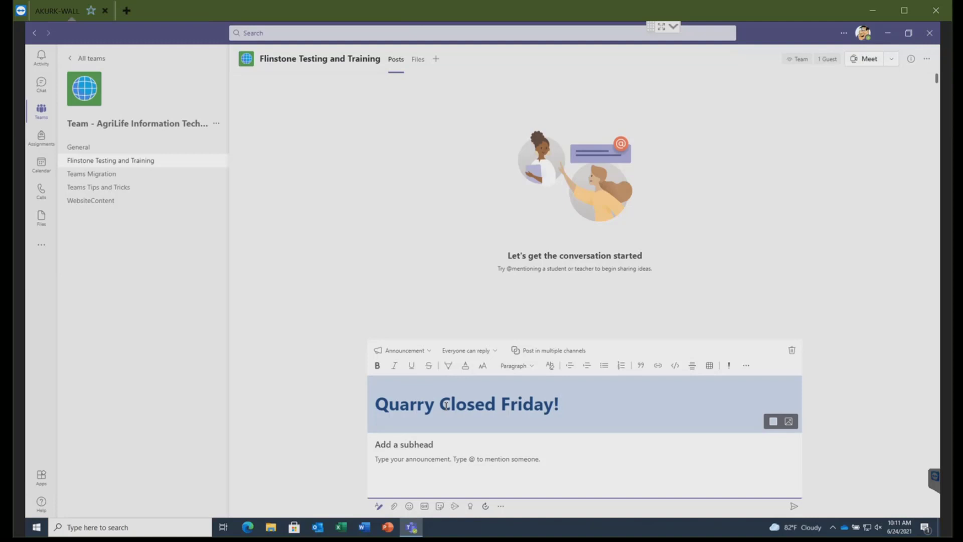
{"action": "left_click", "coordinate": [794, 507]}
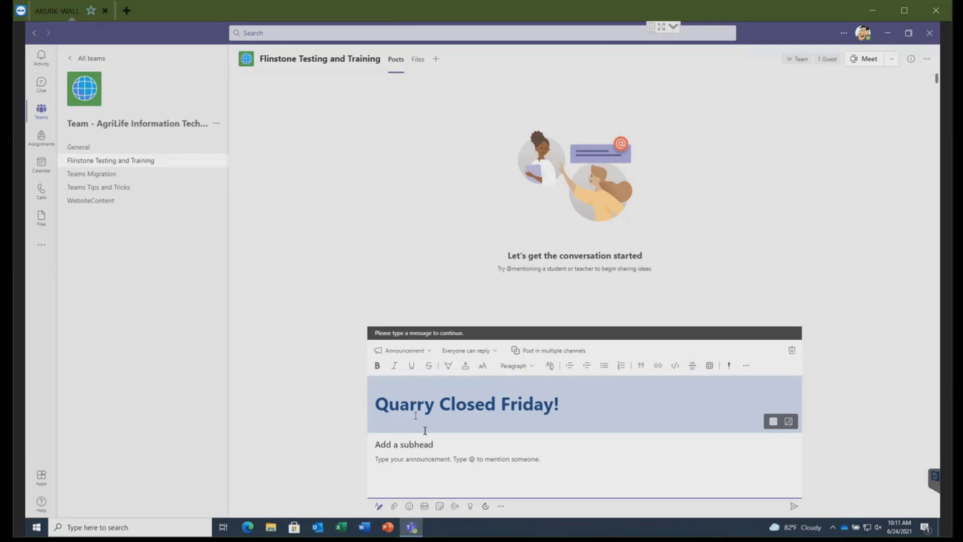
{"action": "left_click", "coordinate": [414, 461]}
{"action": "type", "text": "3 DAY WEEKEND!"}
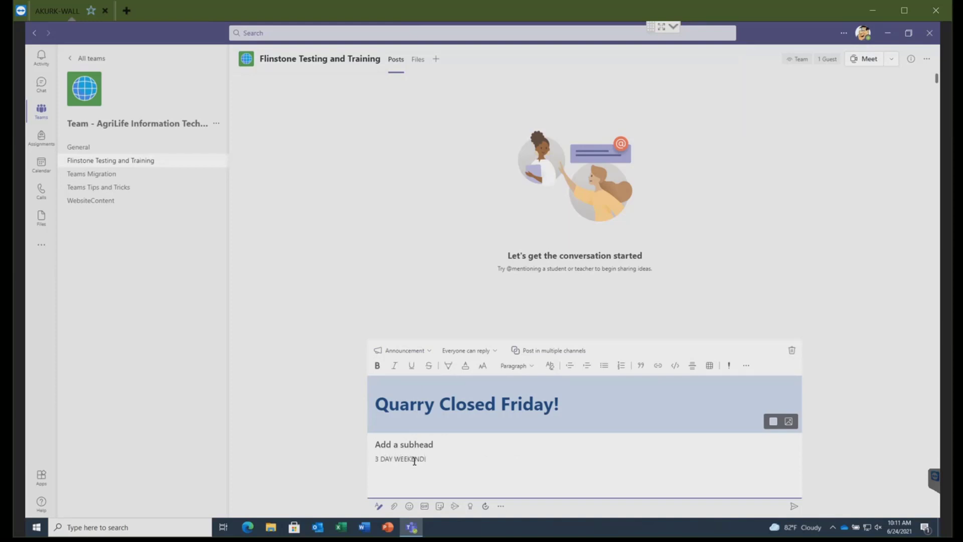
{"action": "left_click", "coordinate": [794, 506]}
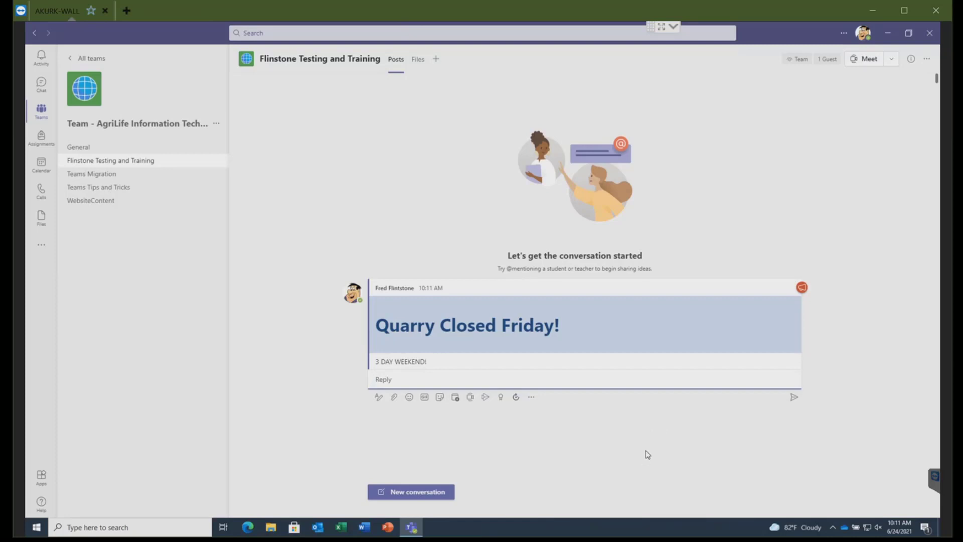
- Start another new conversation in the channel with formatting options and the subject "mILEAGE REPORT"
{"action": "left_click", "coordinate": [390, 492]}
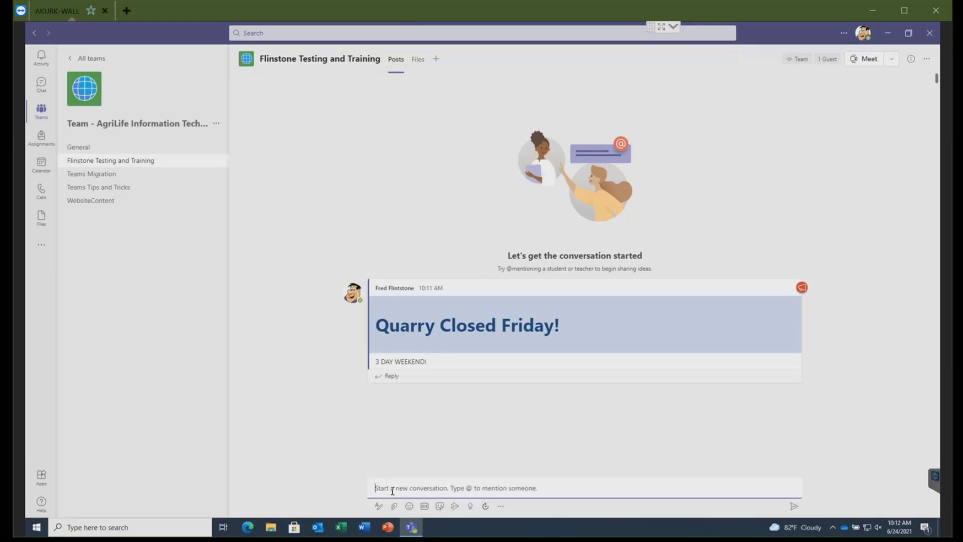
{"action": "left_click", "coordinate": [380, 507]}
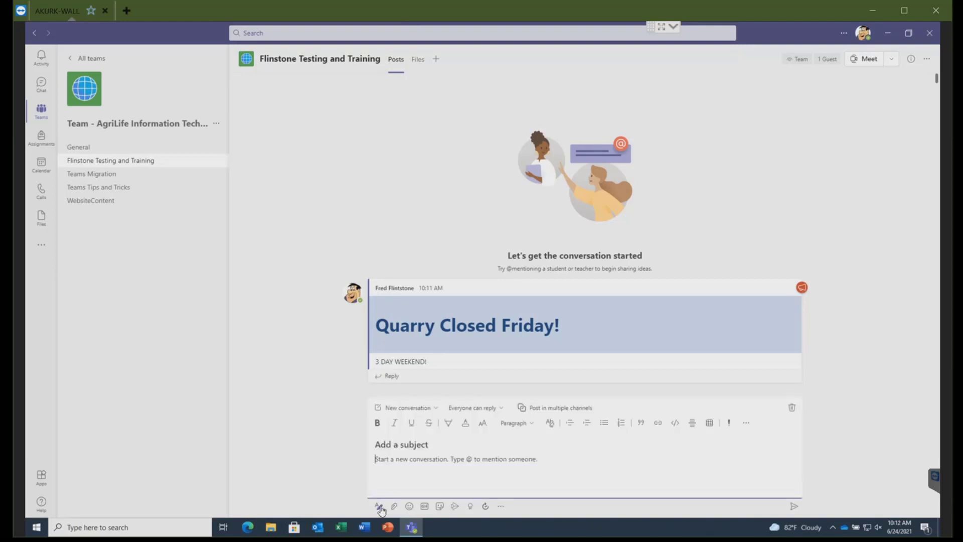
{"action": "left_click", "coordinate": [426, 408]}
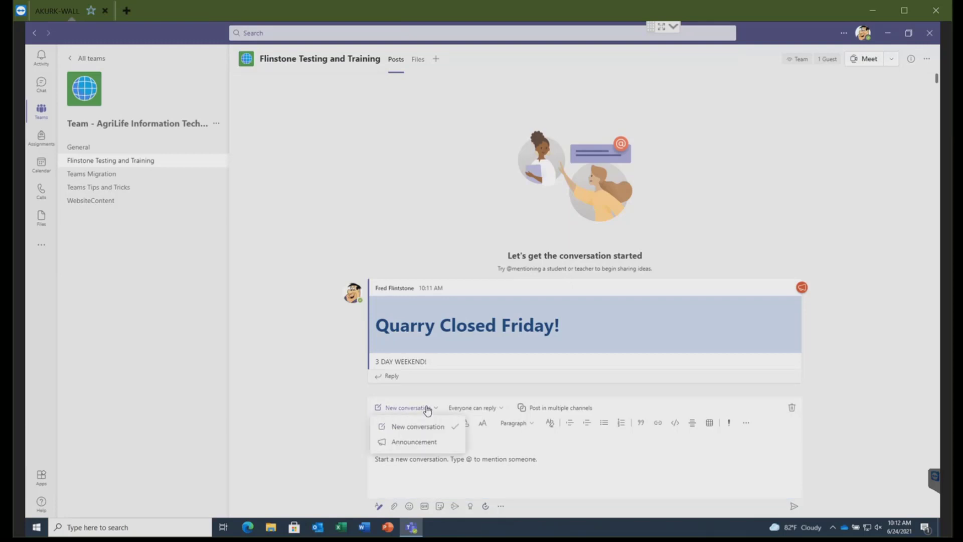
{"action": "left_click", "coordinate": [510, 439]}
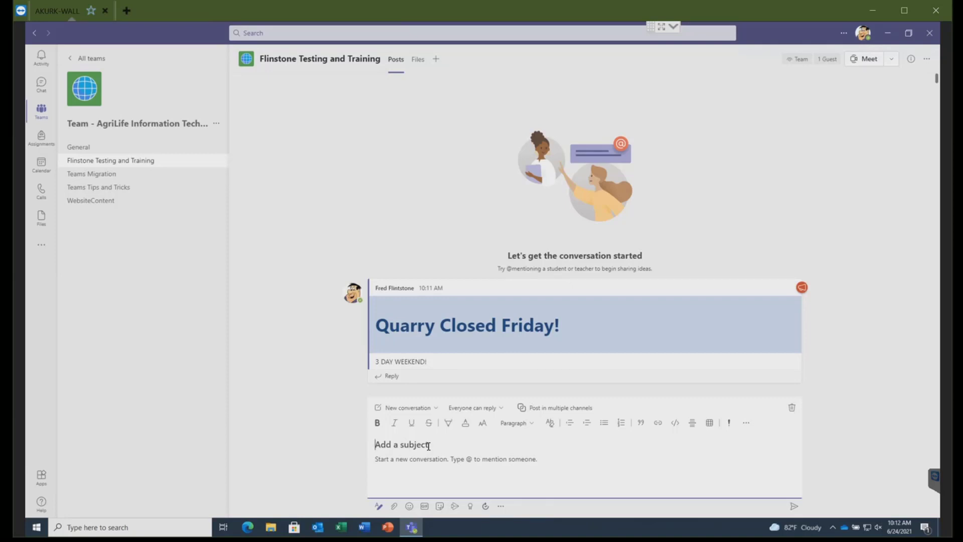
{"action": "type", "text": "mILEAGE "}
{"action": "type", "text": "REPORT"}
- Mention the colleague's primary account in the message, add "Have you submitted your report? Need by 6.24 am!" and post it
{"action": "type", "text": "@"}
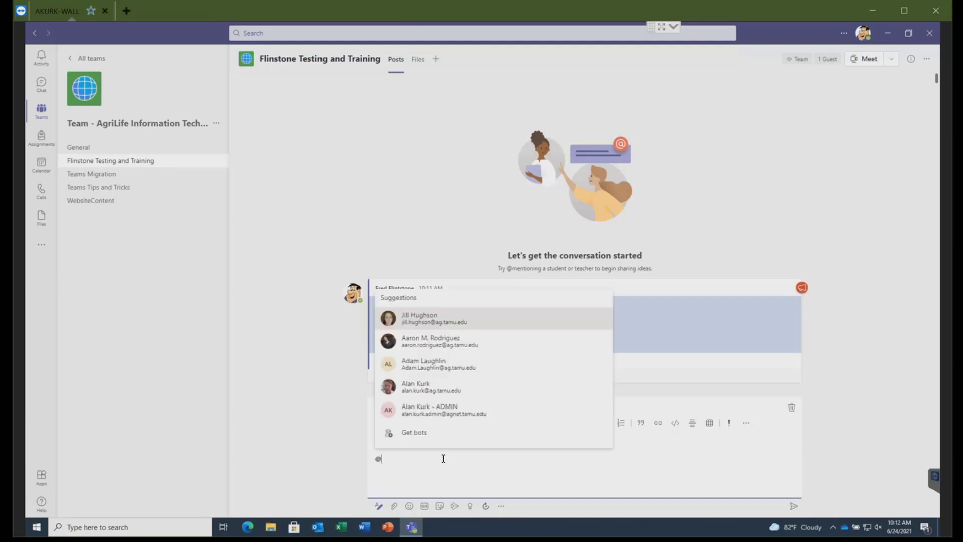
{"action": "type", "text": "ALAN"}
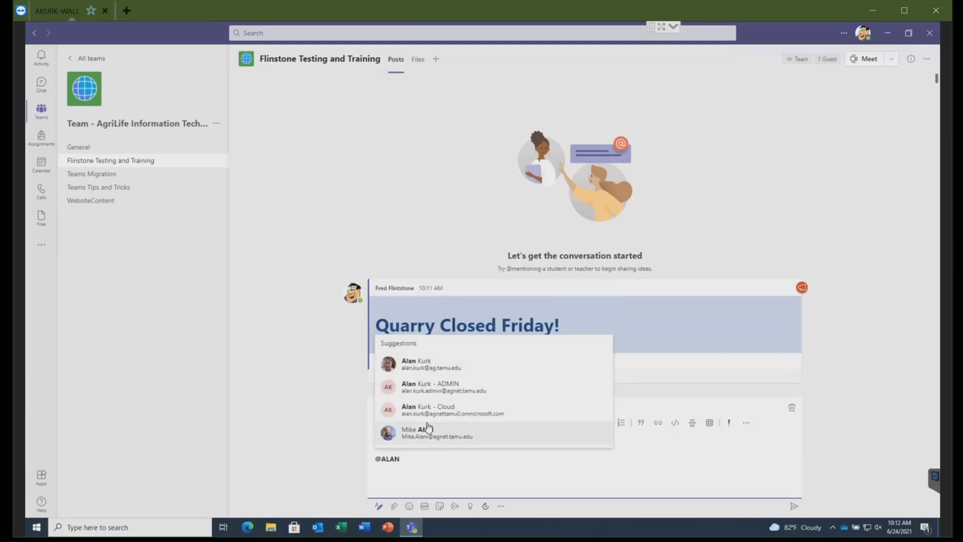
{"action": "left_click", "coordinate": [438, 368]}
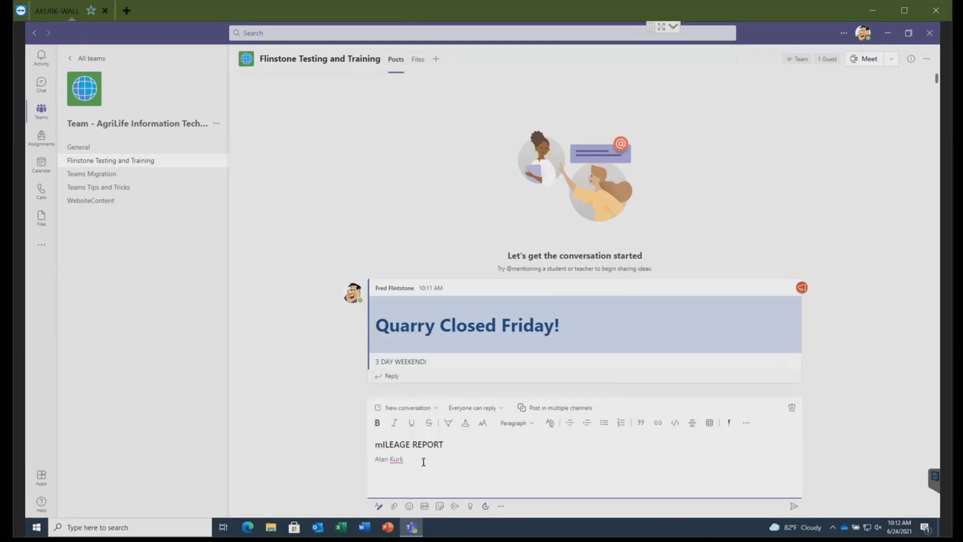
{"action": "type", "text": "Have you submitted your report? Need by 6.24 am"}
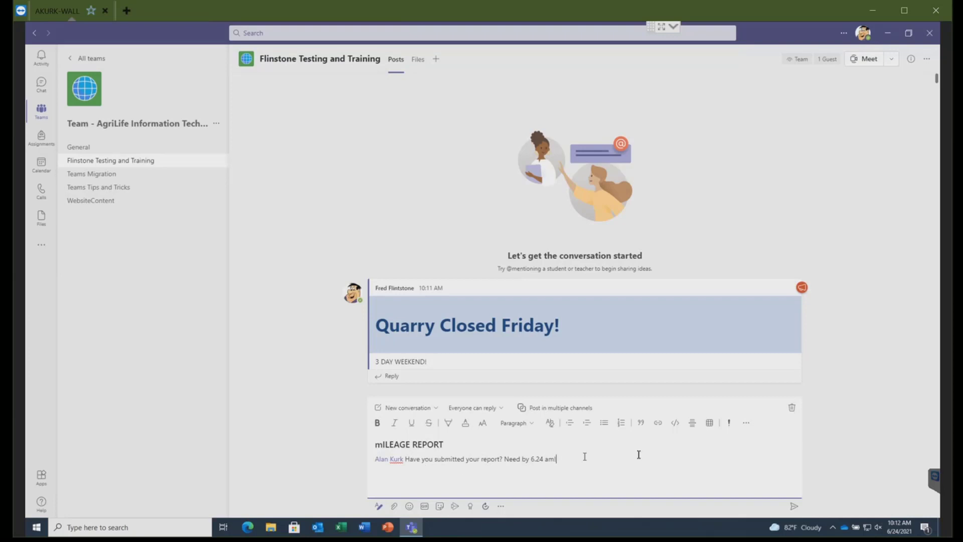
{"action": "left_click", "coordinate": [794, 506]}
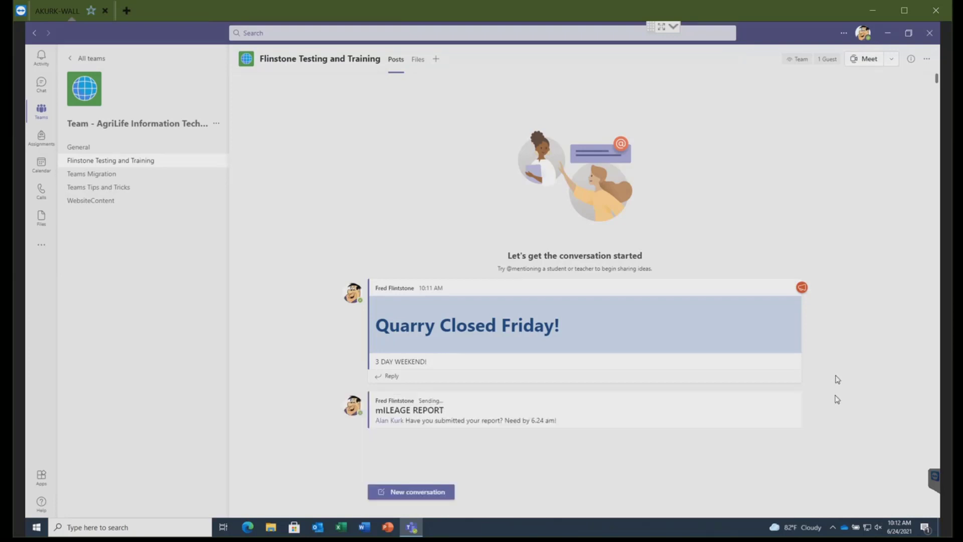
{"action": "left_click", "coordinate": [672, 440]}
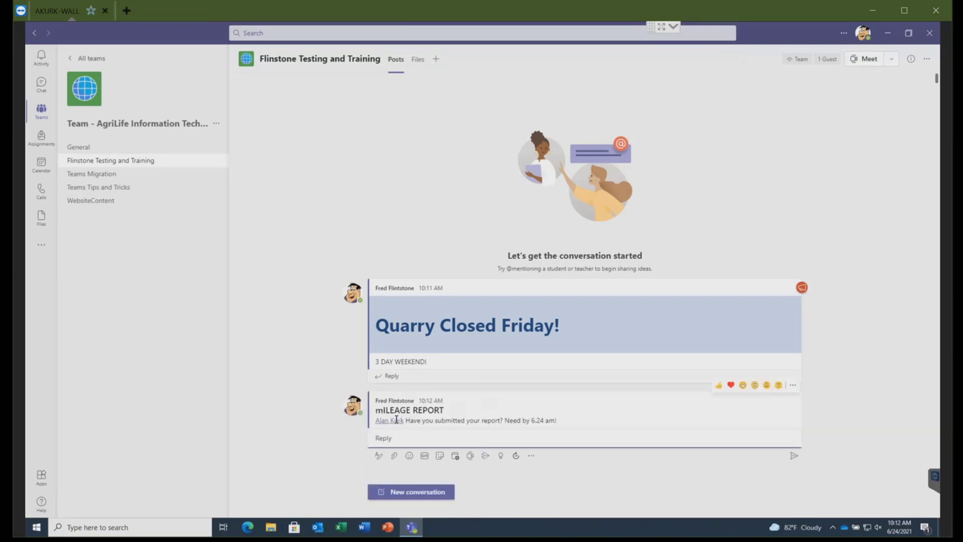
{"action": "mouse_move", "coordinate": [396, 420]}
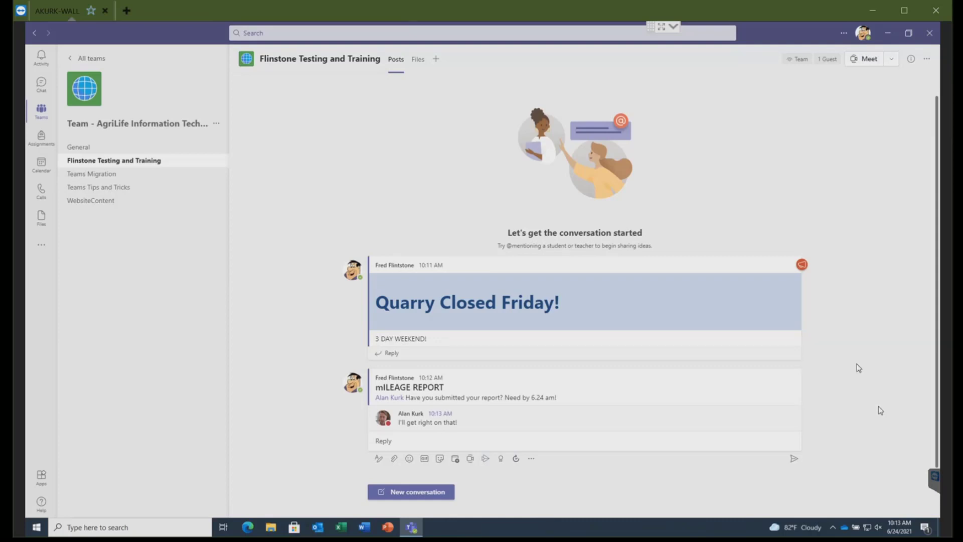
- Browse the apps available for adding as a tab to the channel
{"action": "left_click", "coordinate": [436, 60]}
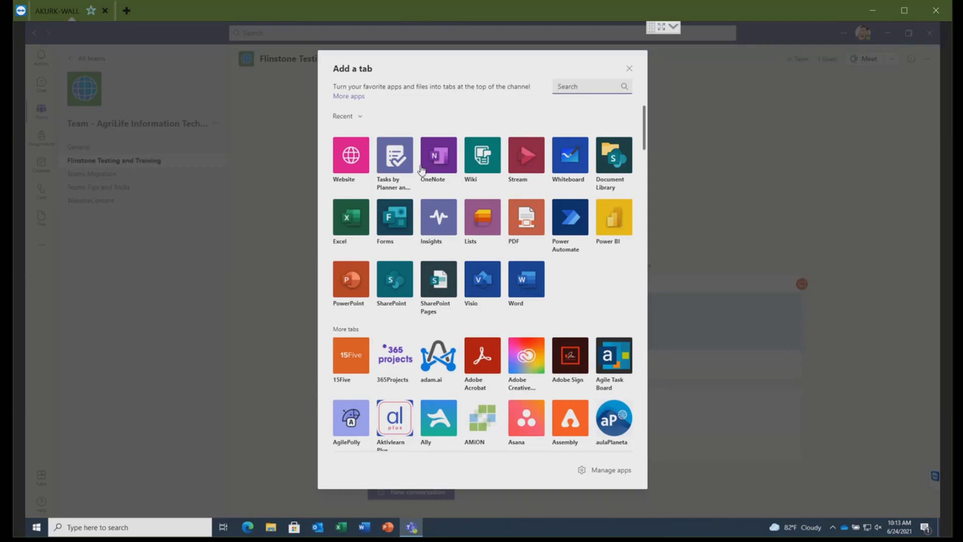
{"action": "scroll", "coordinate": [444, 233], "scroll_direction": "down", "scroll_amount": 2}
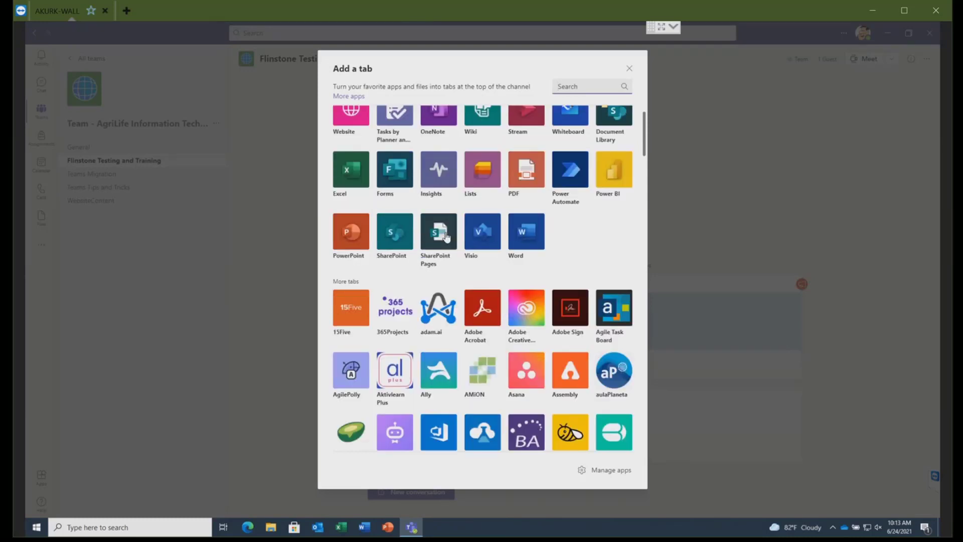
{"action": "scroll", "coordinate": [446, 236], "scroll_direction": "down", "scroll_amount": 1}
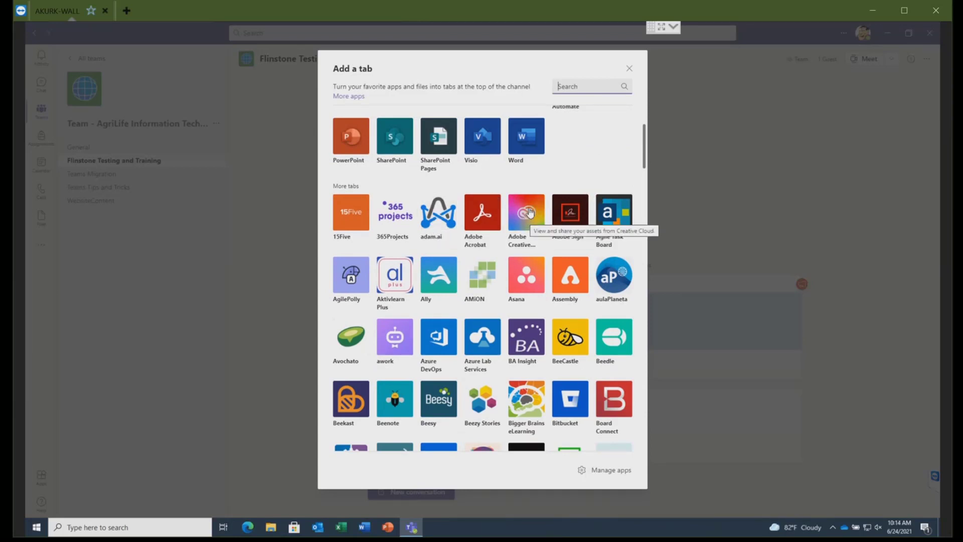
{"action": "scroll", "coordinate": [530, 213], "scroll_direction": "down", "scroll_amount": 4}
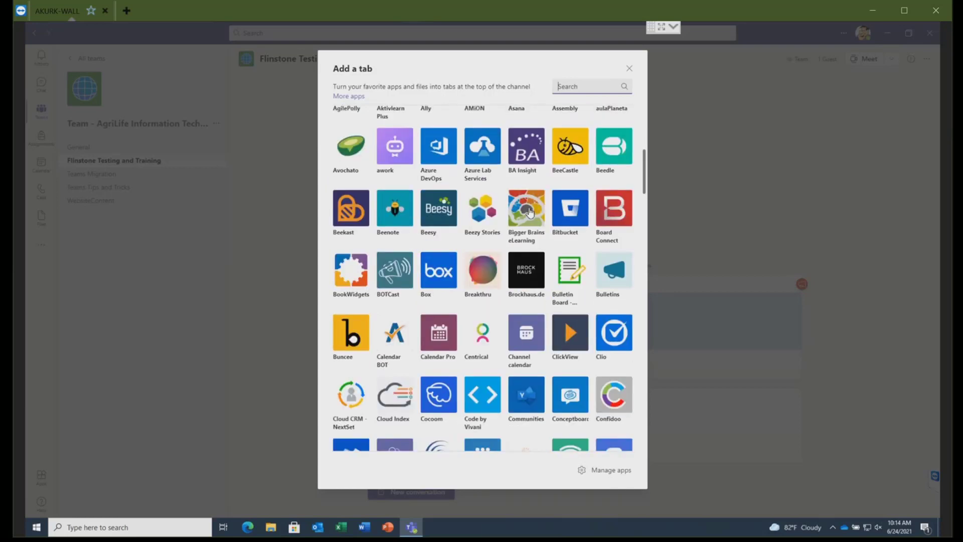
{"action": "scroll", "coordinate": [530, 212], "scroll_direction": "down", "scroll_amount": 1}
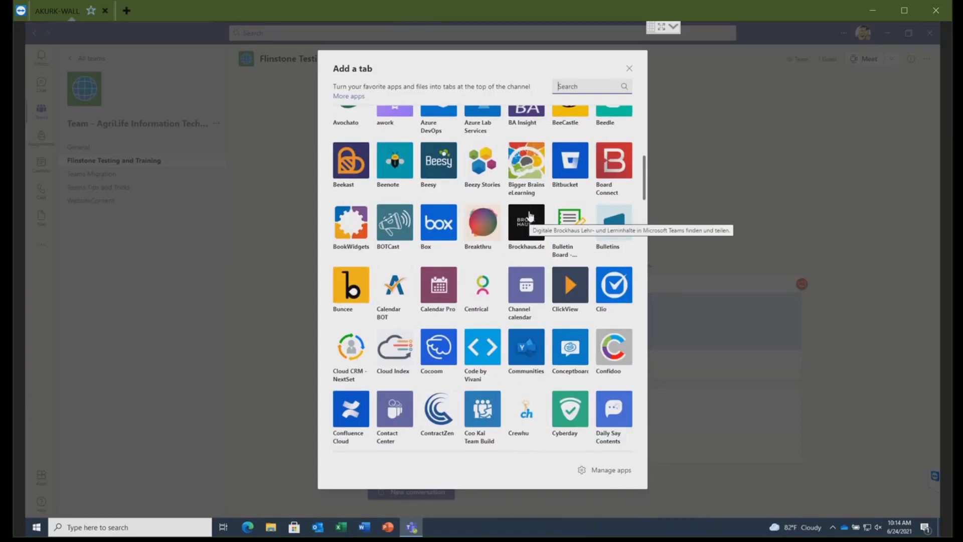
{"action": "scroll", "coordinate": [530, 214], "scroll_direction": "down", "scroll_amount": 1}
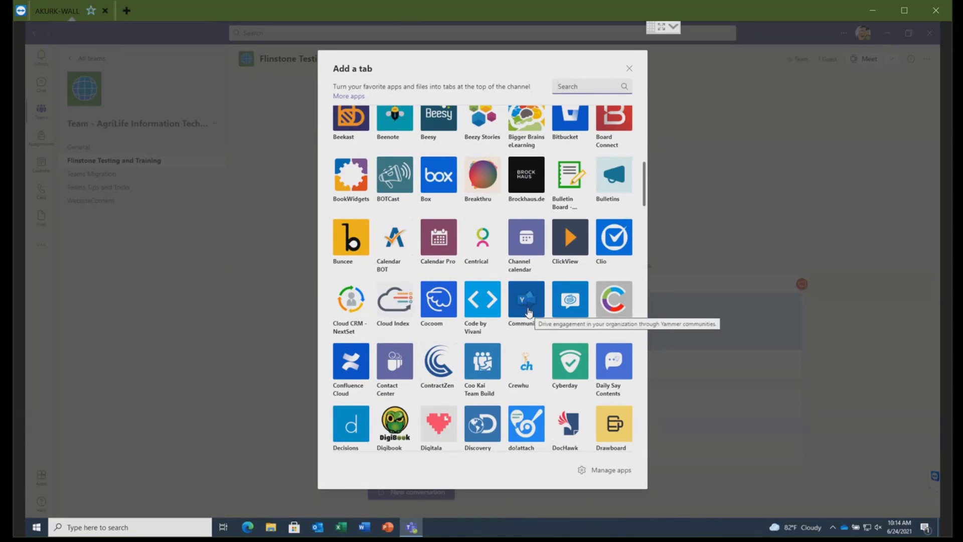
{"action": "scroll", "coordinate": [529, 312], "scroll_direction": "down", "scroll_amount": 4}
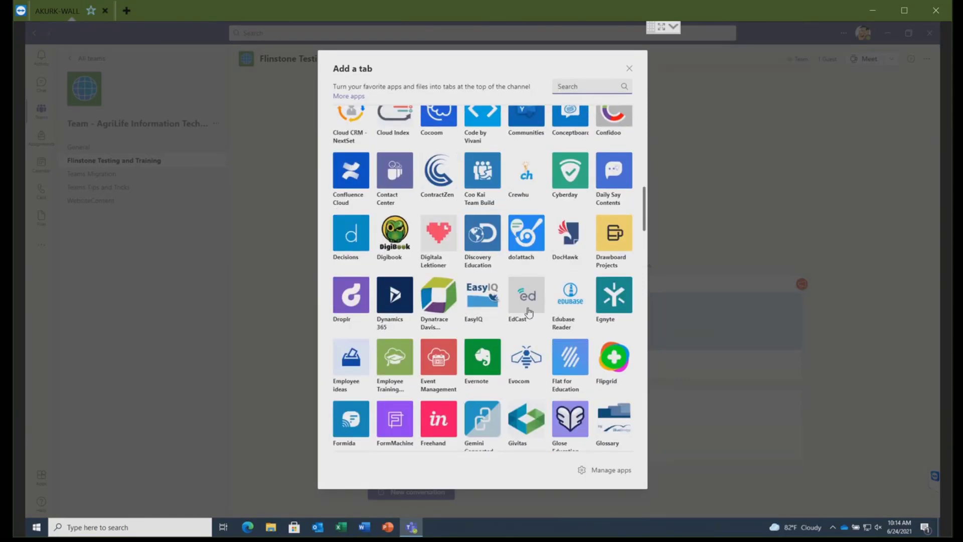
{"action": "scroll", "coordinate": [529, 313], "scroll_direction": "up", "scroll_amount": 10}
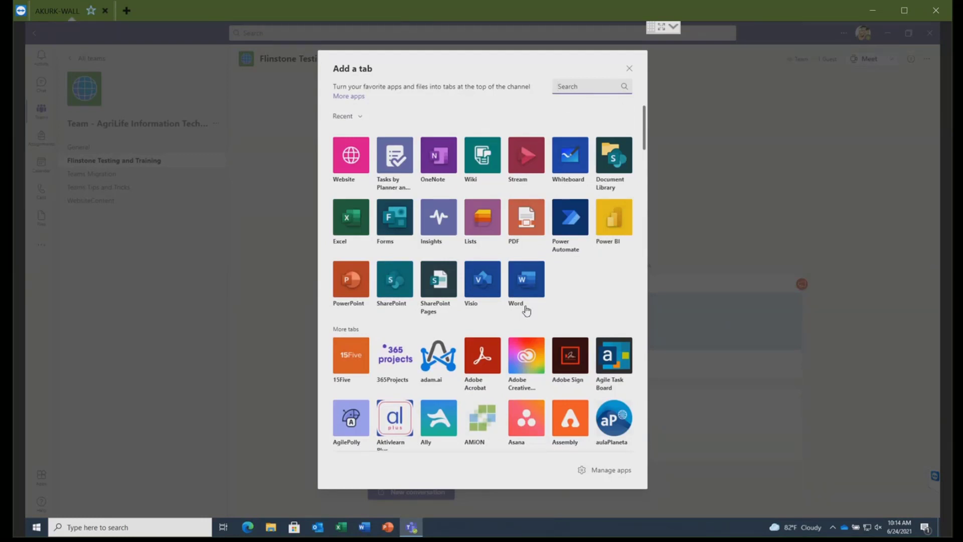
- Choose a Website tab and enter firstcallhelp.tamu.edu as its tab name and URL
{"action": "left_click", "coordinate": [341, 159]}
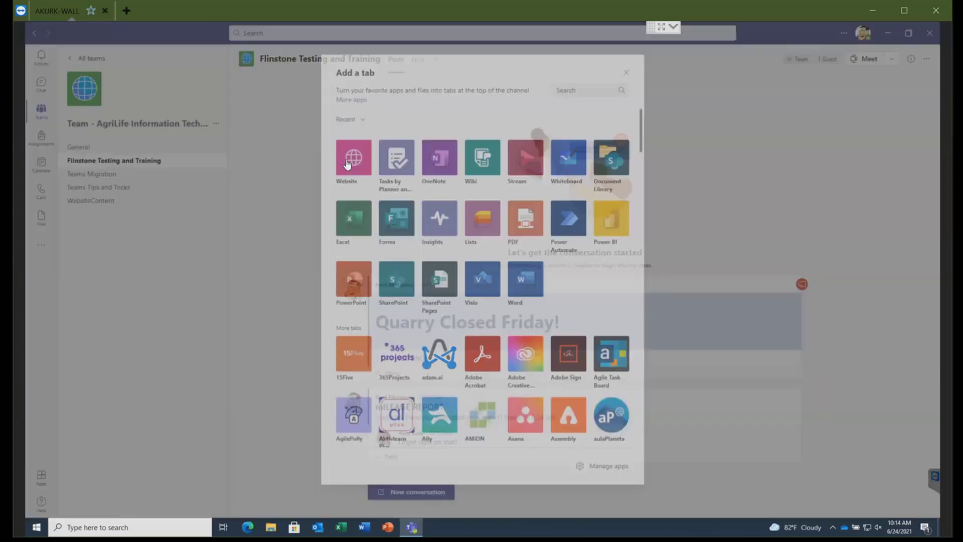
{"action": "type", "text": "firstcall"}
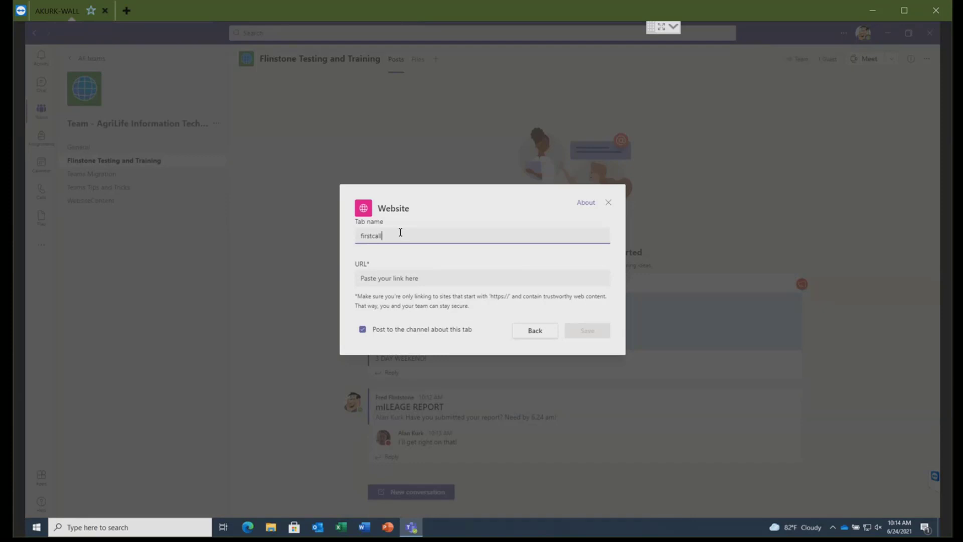
{"action": "type", "text": "help.tamu.edu"}
{"action": "key", "text": "ctrl+a"}
{"action": "key", "text": "ctrl+c"}
{"action": "left_click", "coordinate": [387, 276]}
{"action": "key", "text": "ctrl+v"}
{"action": "left_click_drag", "start_coordinate": [428, 236], "coordinate": [355, 239]}
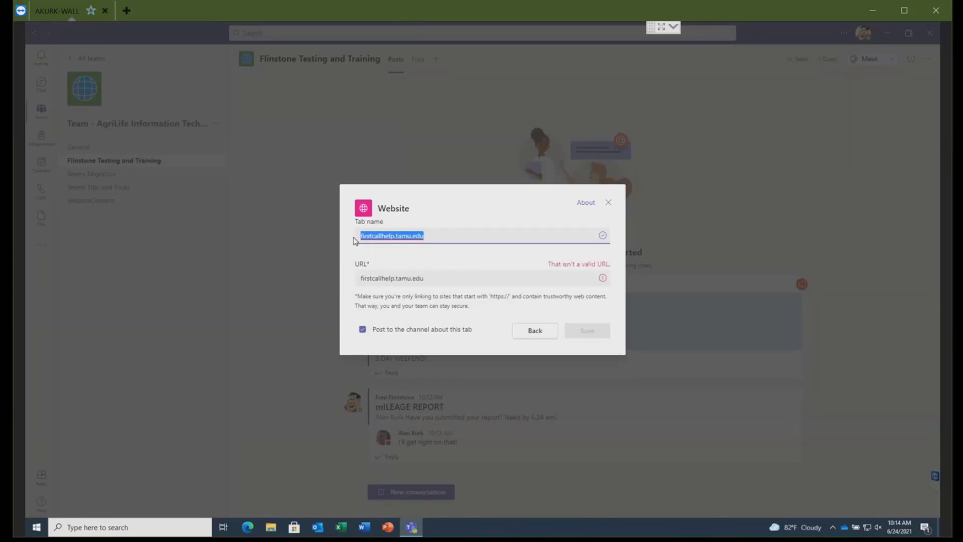
{"action": "type", "text": "AIT"}
{"action": "left_click", "coordinate": [361, 276]}
{"action": "type", "text": "WWW."}
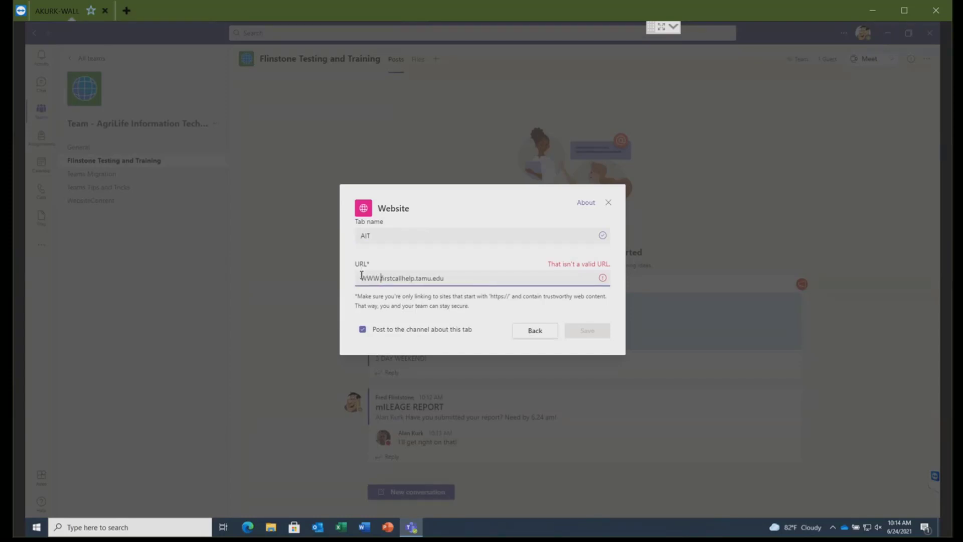
{"action": "left_click", "coordinate": [402, 333]}
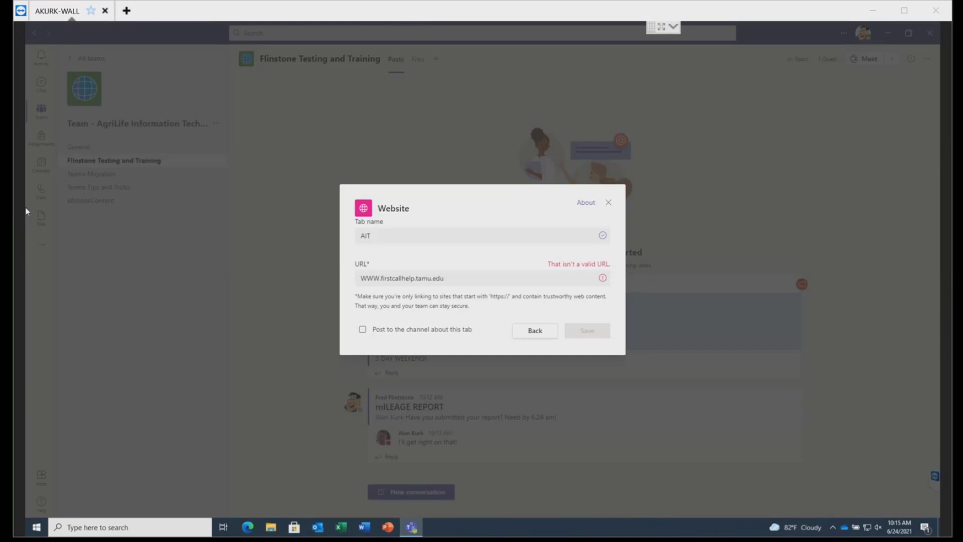
{"action": "left_click", "coordinate": [452, 277]}
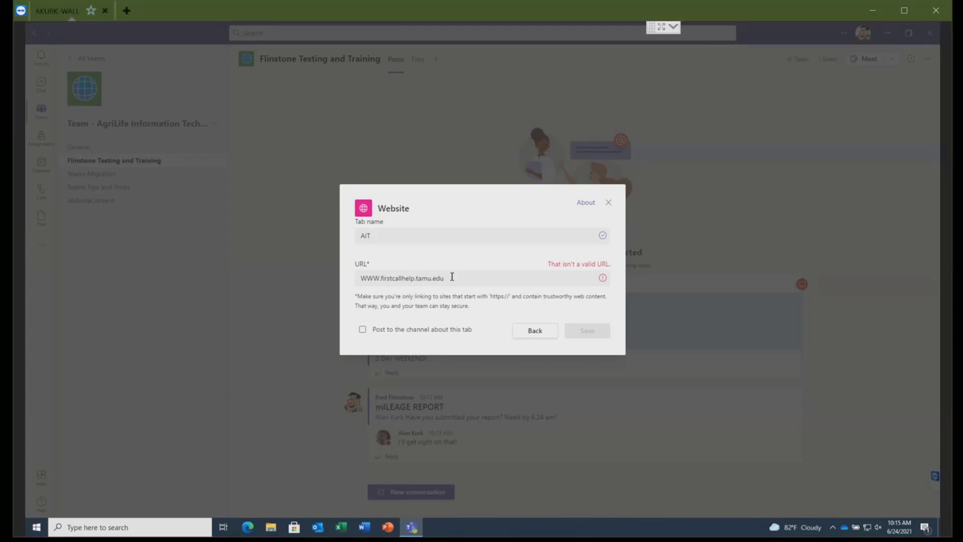
{"action": "left_click_drag", "start_coordinate": [442, 278], "coordinate": [328, 276]}
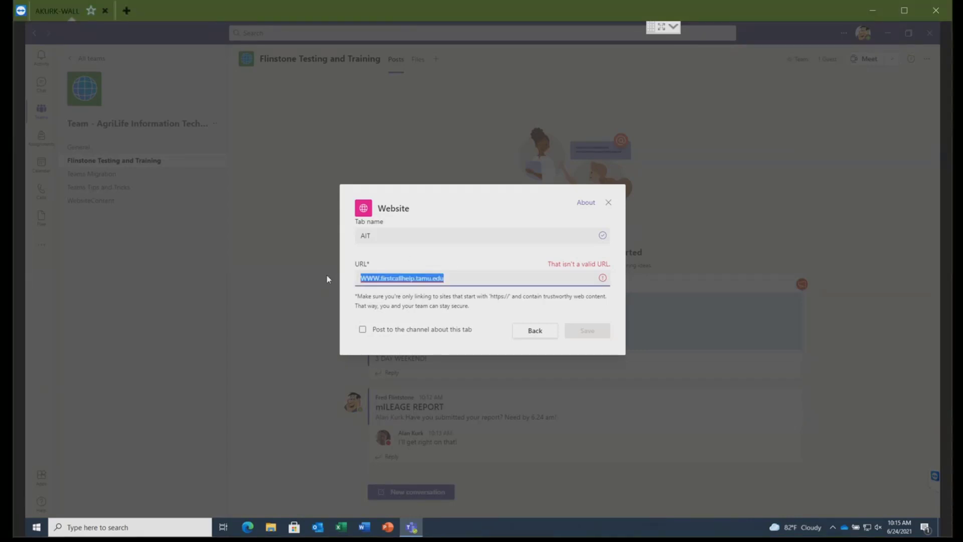
{"action": "type", "text": "https://firstcallhelp.tamu.edu/"}
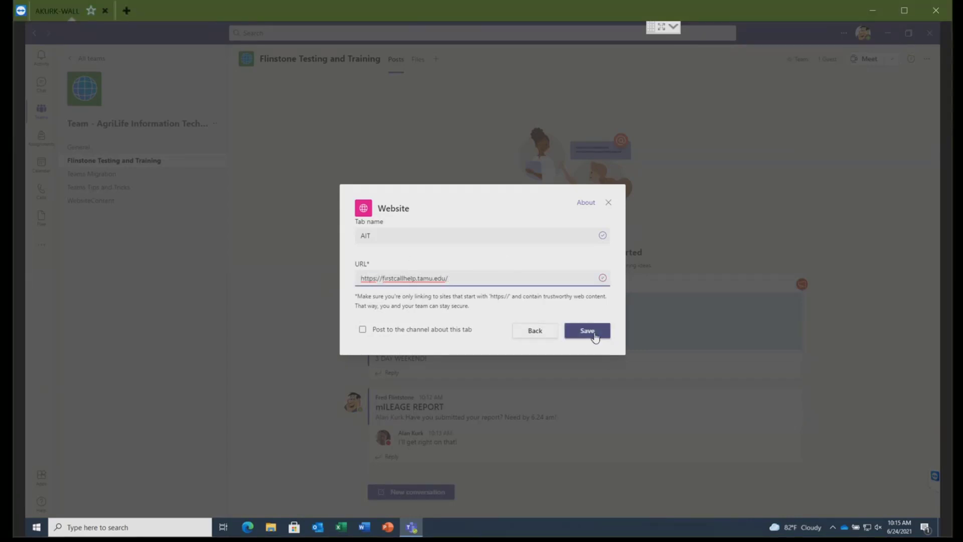
{"action": "left_click", "coordinate": [587, 331]}
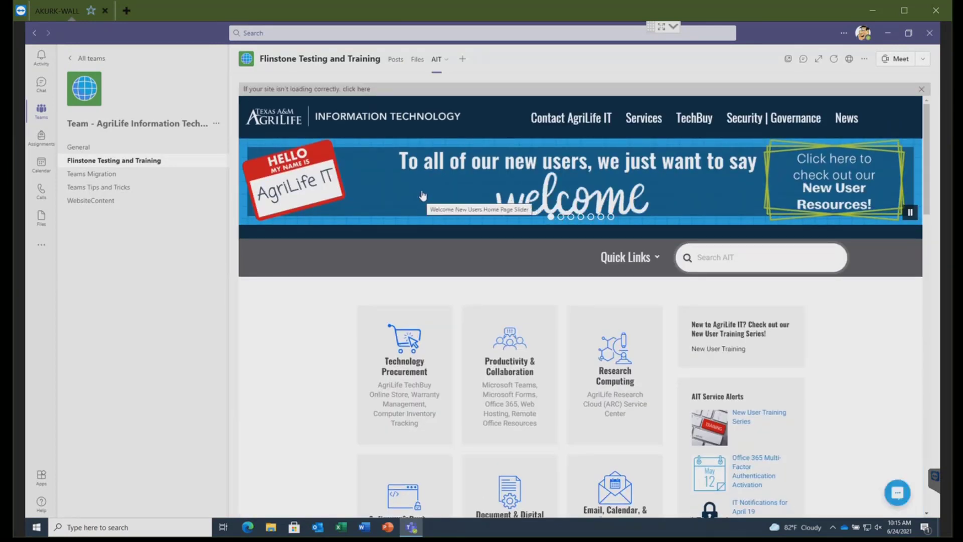
- Look through the website in the AIT tab, from its banner down to the contact footer
{"action": "scroll", "coordinate": [427, 200], "scroll_direction": "down", "scroll_amount": 2}
{"action": "scroll", "coordinate": [421, 195], "scroll_direction": "down", "scroll_amount": 1}
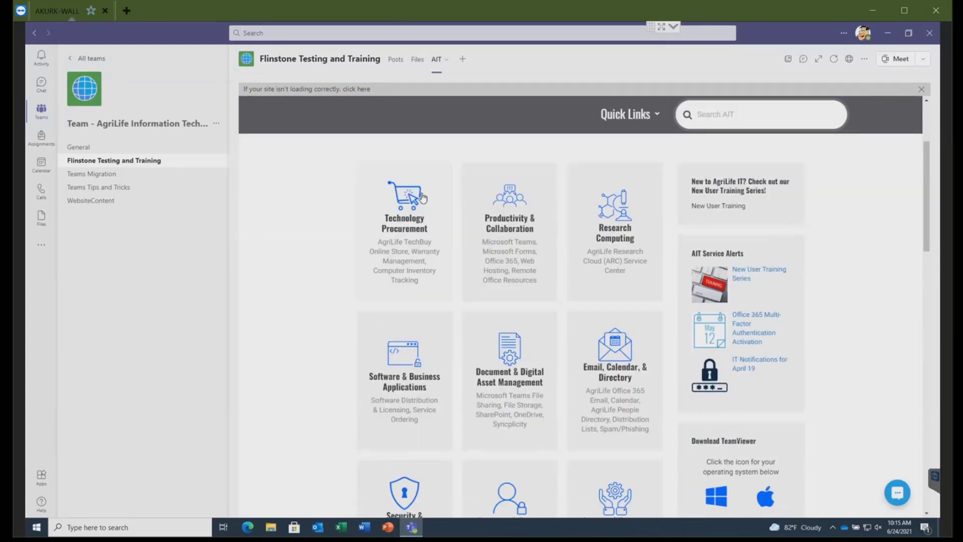
{"action": "scroll", "coordinate": [422, 196], "scroll_direction": "up", "scroll_amount": 3}
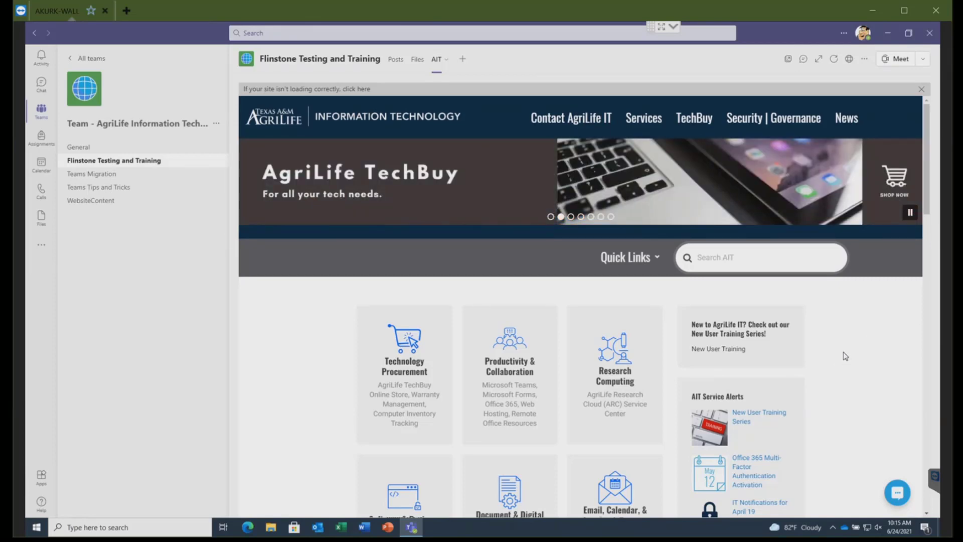
{"action": "scroll", "coordinate": [846, 356], "scroll_direction": "down", "scroll_amount": 10}
{"action": "scroll", "coordinate": [845, 356], "scroll_direction": "down", "scroll_amount": 7}
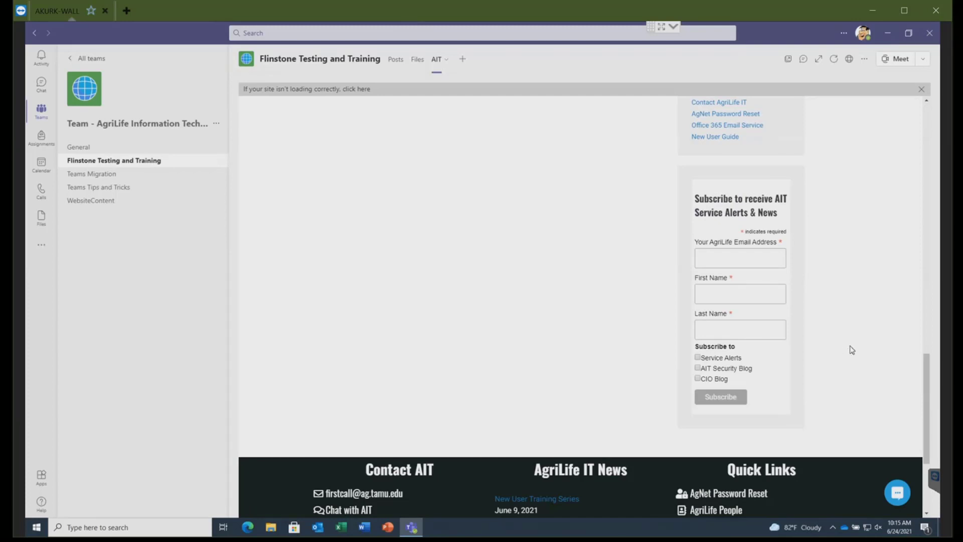
{"action": "scroll", "coordinate": [851, 349], "scroll_direction": "down", "scroll_amount": 3}
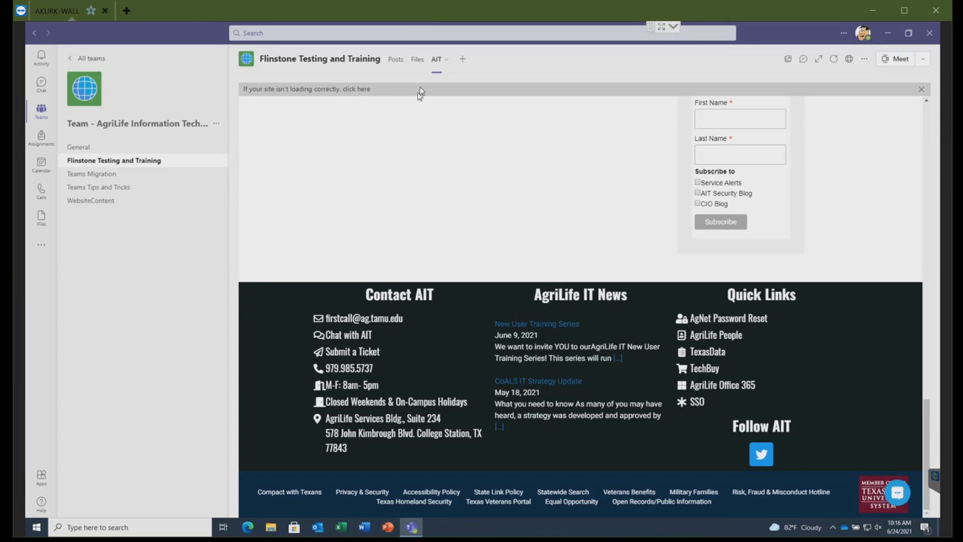
- Open the channel's files, preview them in the Tiles layout and return to the List layout
{"action": "left_click", "coordinate": [418, 65]}
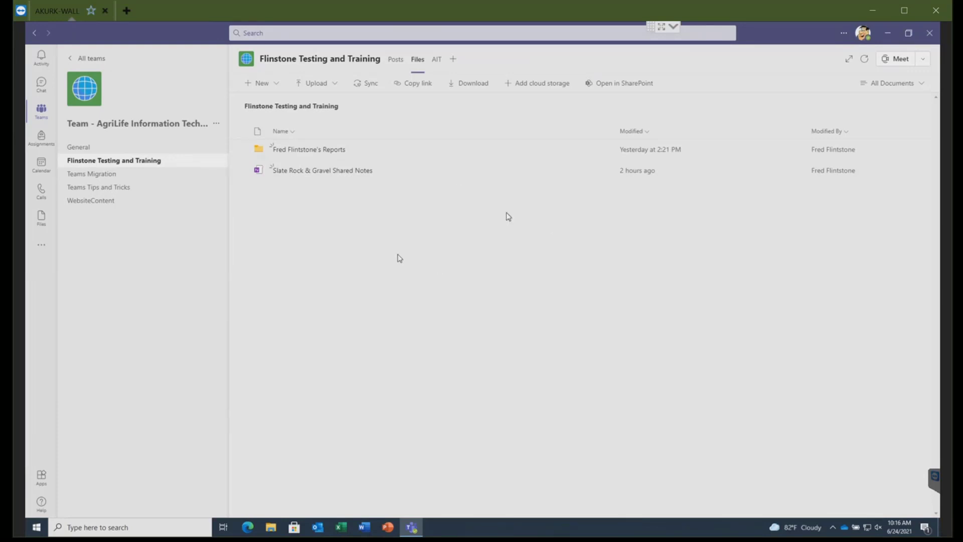
{"action": "left_click", "coordinate": [918, 86]}
{"action": "left_click", "coordinate": [889, 134]}
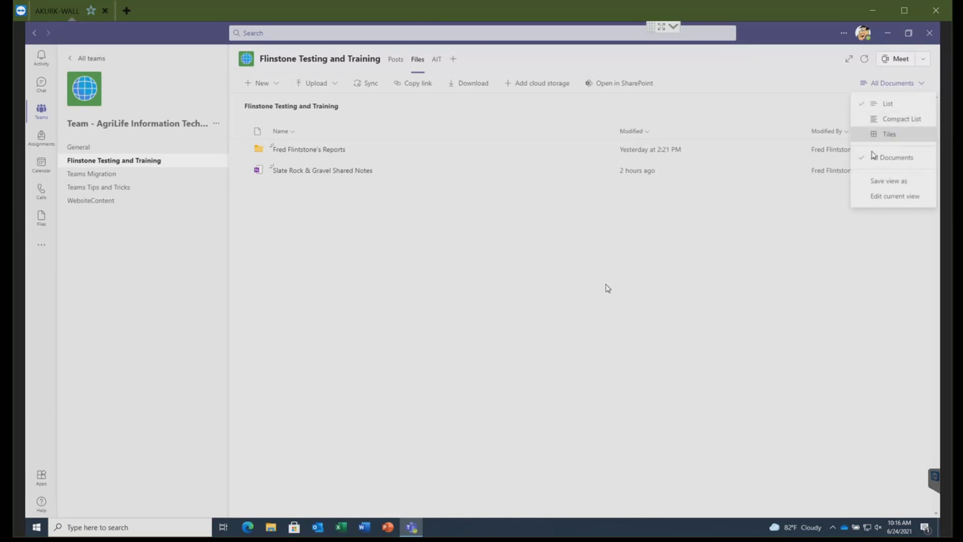
{"action": "left_click", "coordinate": [912, 80]}
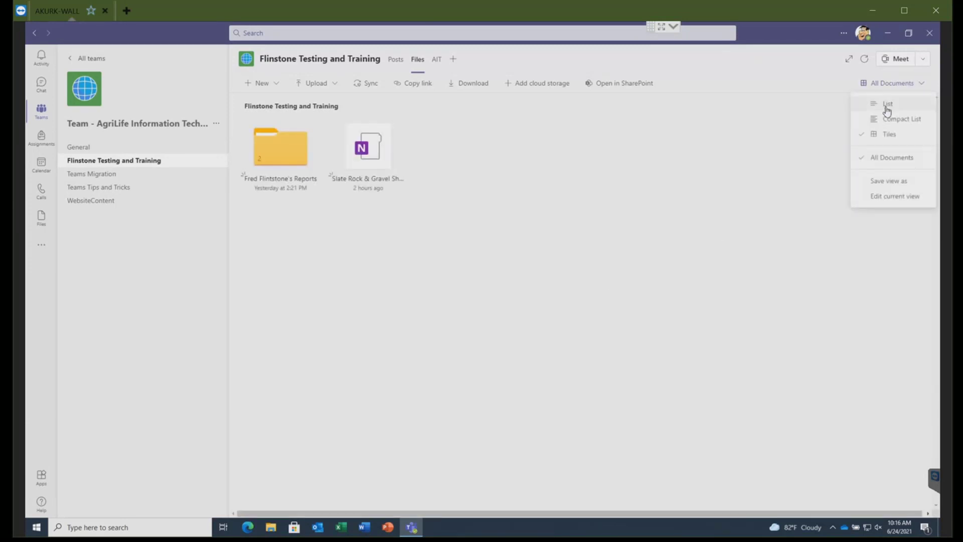
{"action": "left_click", "coordinate": [887, 104]}
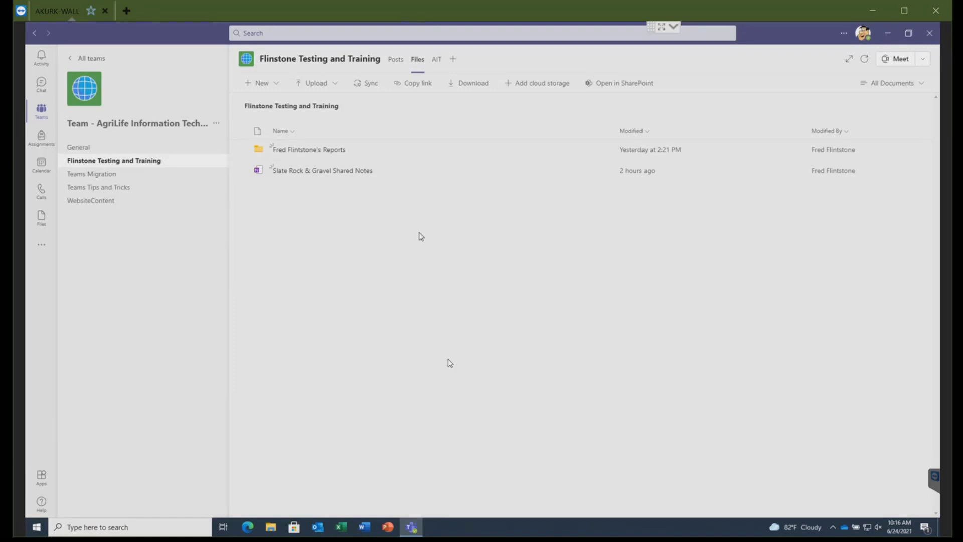
- Create a Word document named "sLATE rOCK fy2020 report" in the channel's files
{"action": "left_click", "coordinate": [278, 84]}
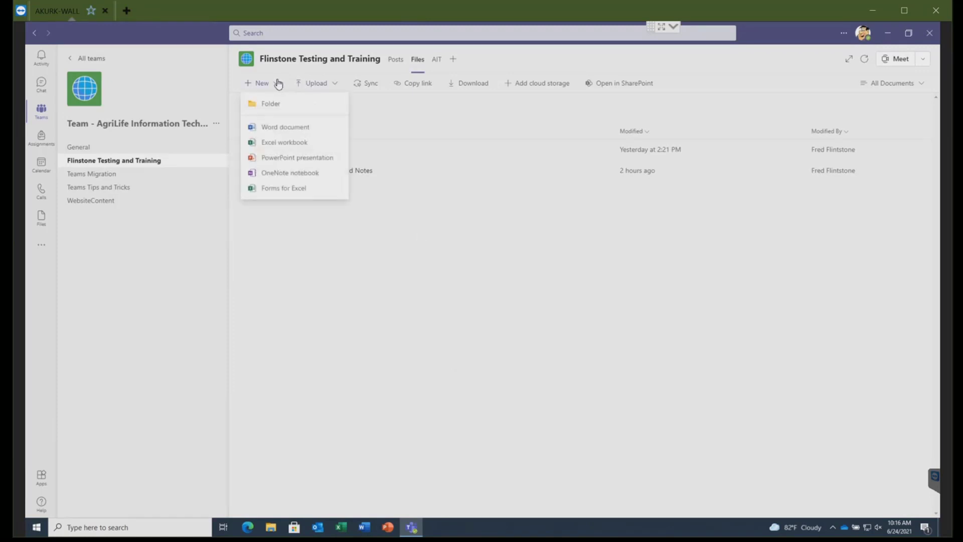
{"action": "left_click", "coordinate": [291, 127]}
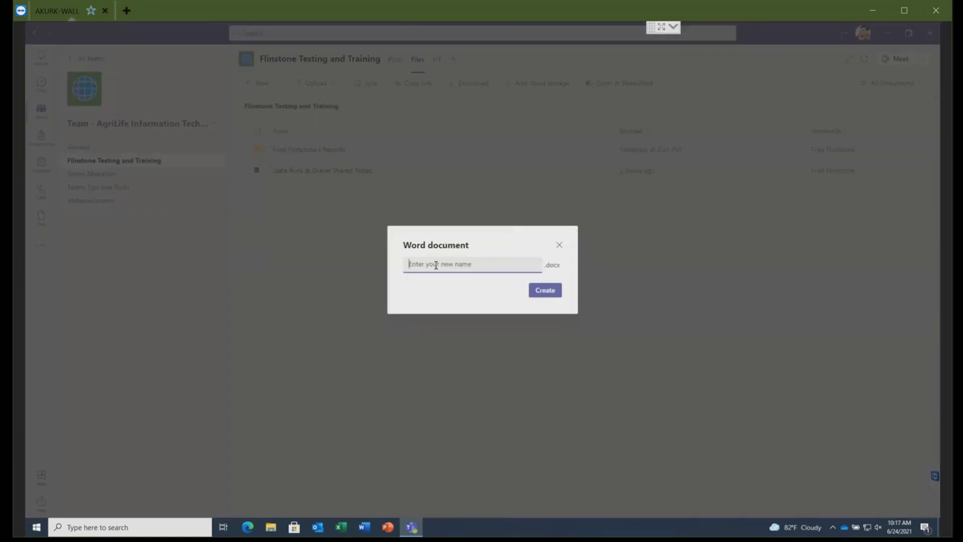
{"action": "type", "text": "sLATE rOCK fy2020"}
{"action": "type", "text": "anuual rep"}
{"action": "key", "text": "BackSpace"}
{"action": "key", "text": "BackSpace"}
{"action": "key", "text": "BackSpace"}
{"action": "key", "text": "BackSpace"}
{"action": "key", "text": "BackSpace"}
{"action": "key", "text": "BackSpace"}
{"action": "key", "text": "BackSpace"}
{"action": "type", "text": "report"}
{"action": "left_click", "coordinate": [544, 294]}
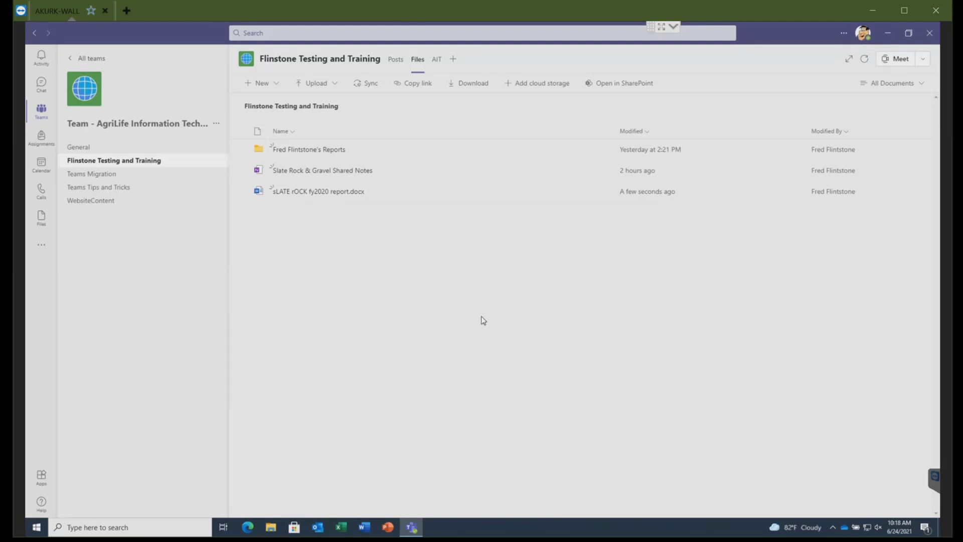
- Upload the folder "2021 Rock Vegas Conference Attendance Reports" from the OneDrive Desktop to the channel's files
{"action": "left_click", "coordinate": [334, 86]}
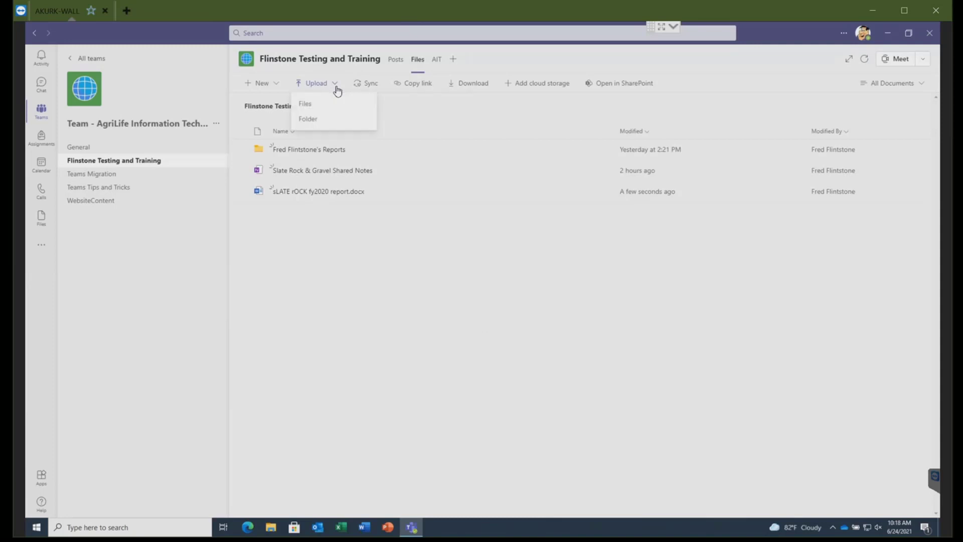
{"action": "left_click", "coordinate": [311, 119]}
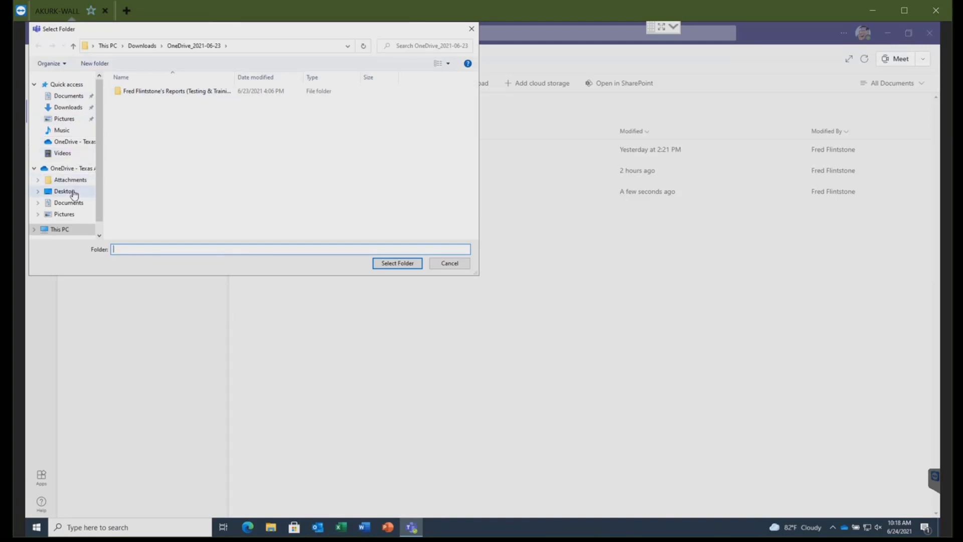
{"action": "left_click", "coordinate": [73, 193]}
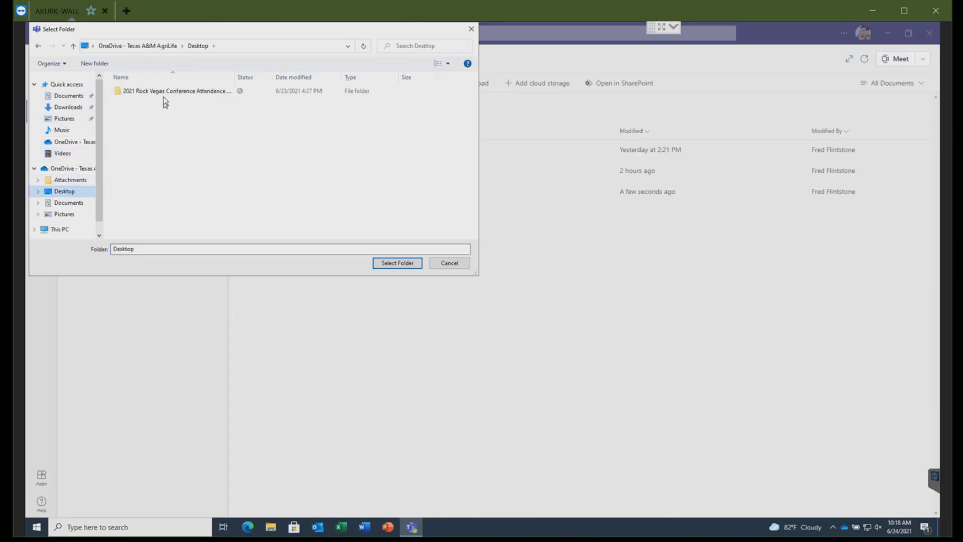
{"action": "left_click", "coordinate": [162, 96]}
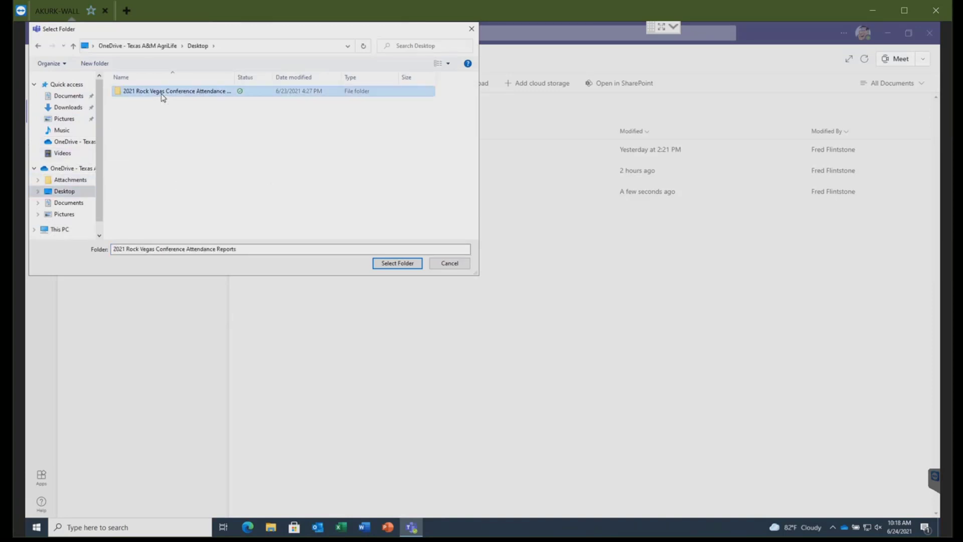
{"action": "left_click", "coordinate": [381, 265]}
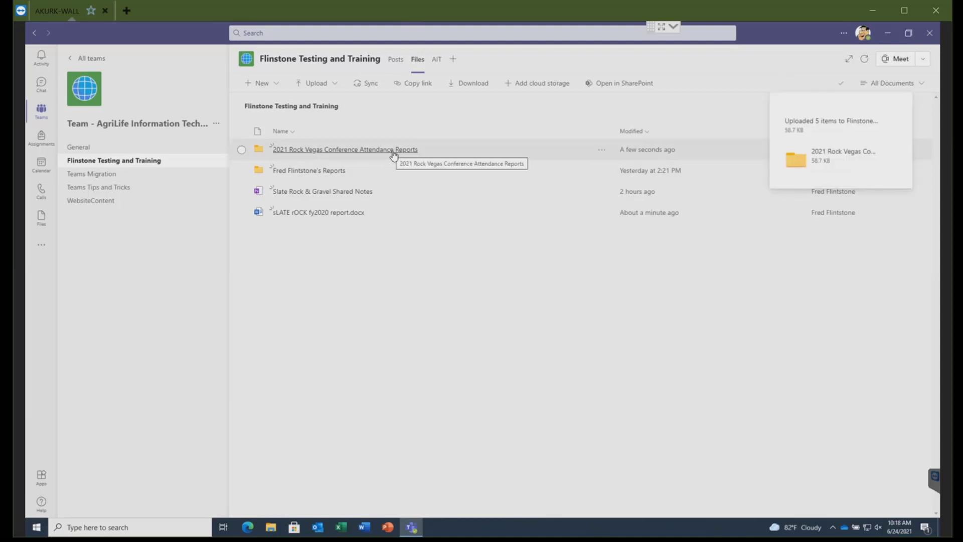
- Check the files in the uploaded attendance reports folder, and open the other reports folder in the channel
{"action": "left_click", "coordinate": [393, 151]}
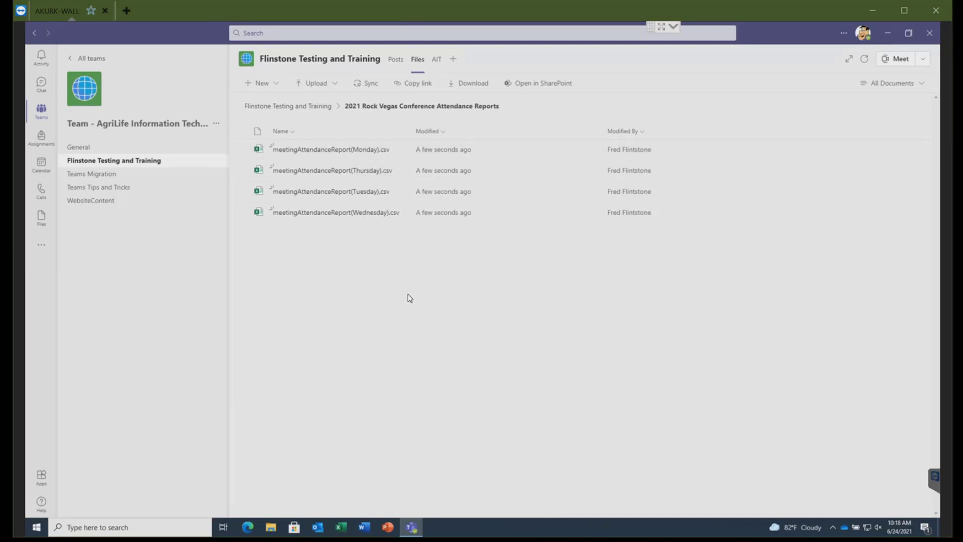
{"action": "left_click", "coordinate": [312, 108]}
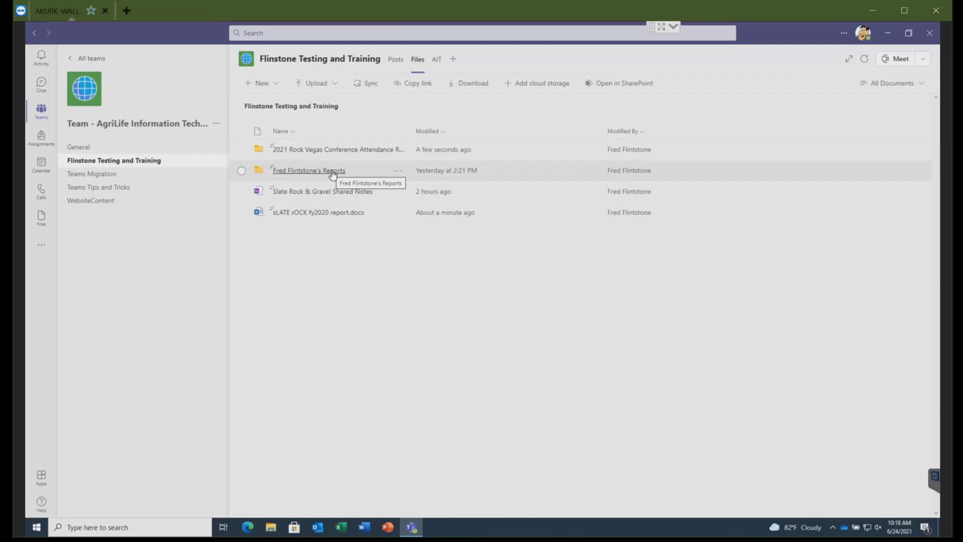
{"action": "left_click", "coordinate": [332, 171]}
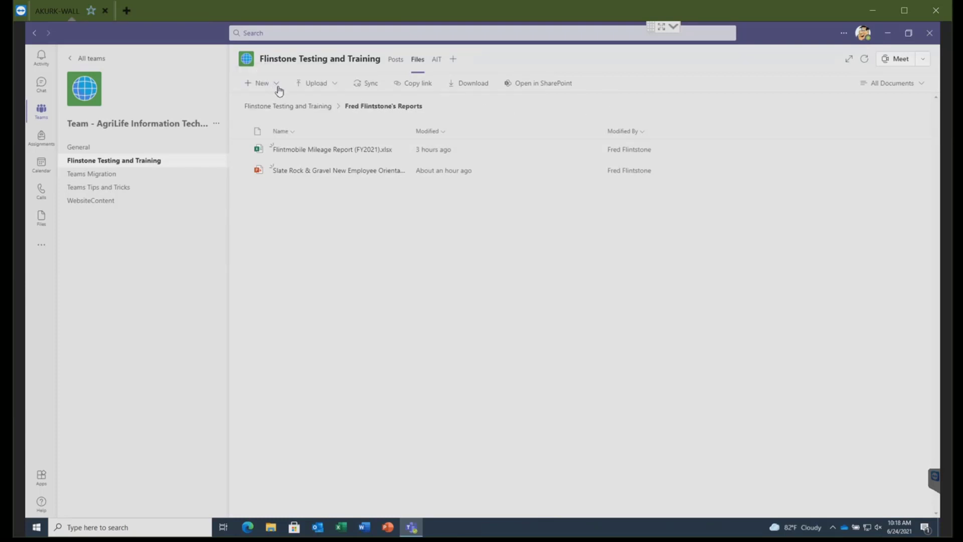
- Review which items can be created or uploaded inside the open reports folder
{"action": "left_click", "coordinate": [277, 84]}
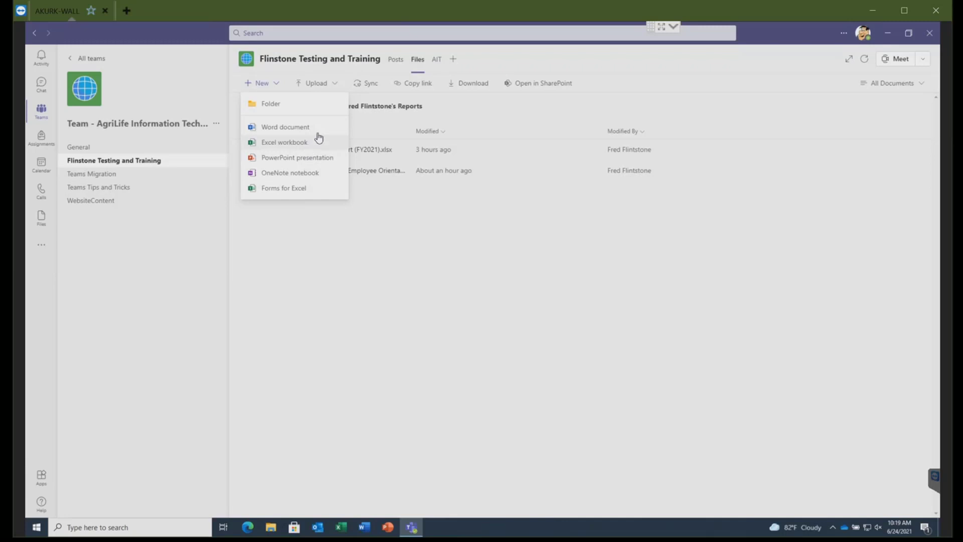
{"action": "left_click", "coordinate": [335, 84]}
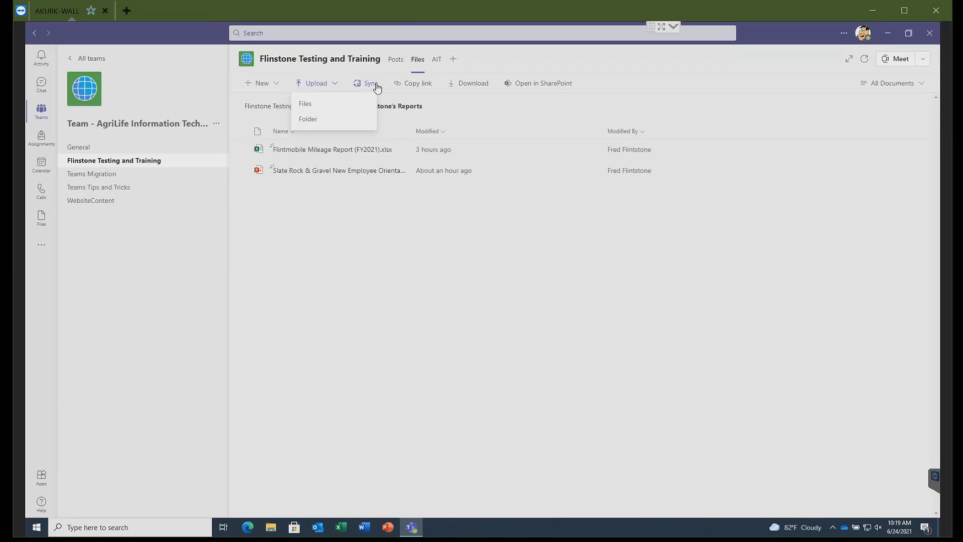
{"action": "left_click", "coordinate": [520, 246]}
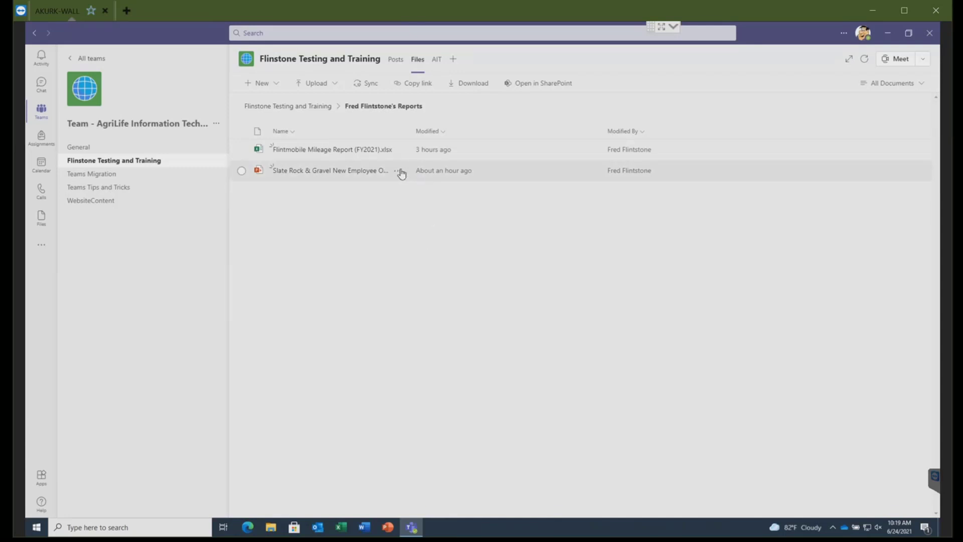
- Make the Slate Rock & Gravel new employee presentation a channel tab and view the options for managing that tab
{"action": "left_click", "coordinate": [399, 171]}
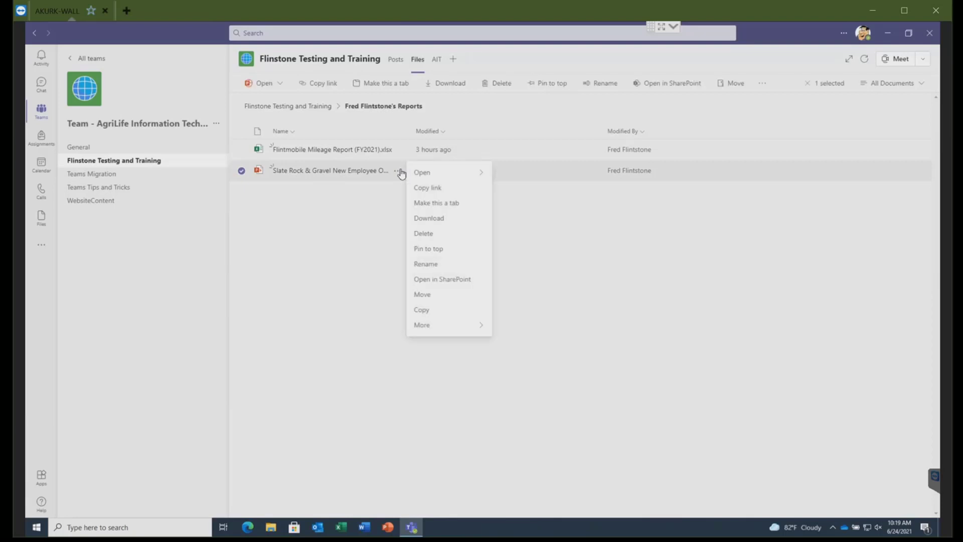
{"action": "left_click", "coordinate": [454, 207]}
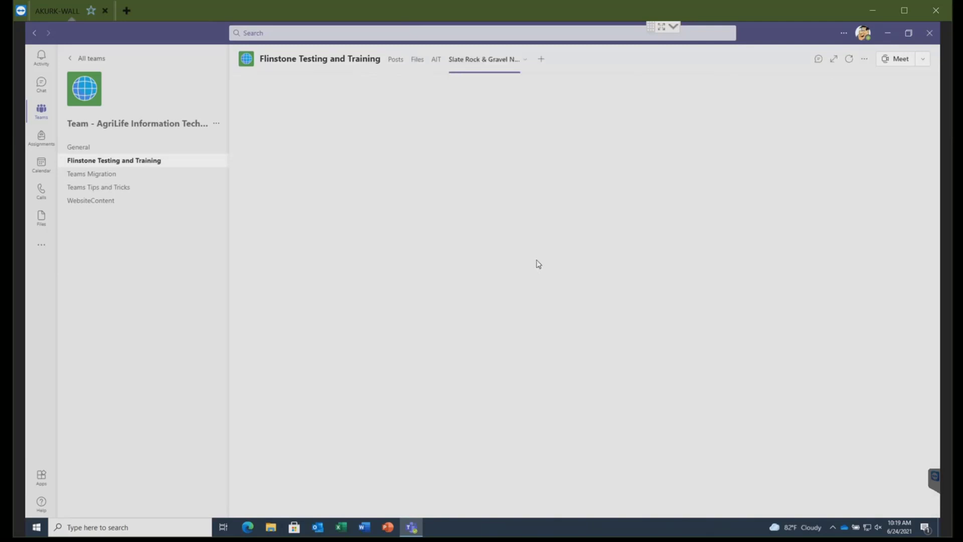
{"action": "left_click", "coordinate": [526, 61]}
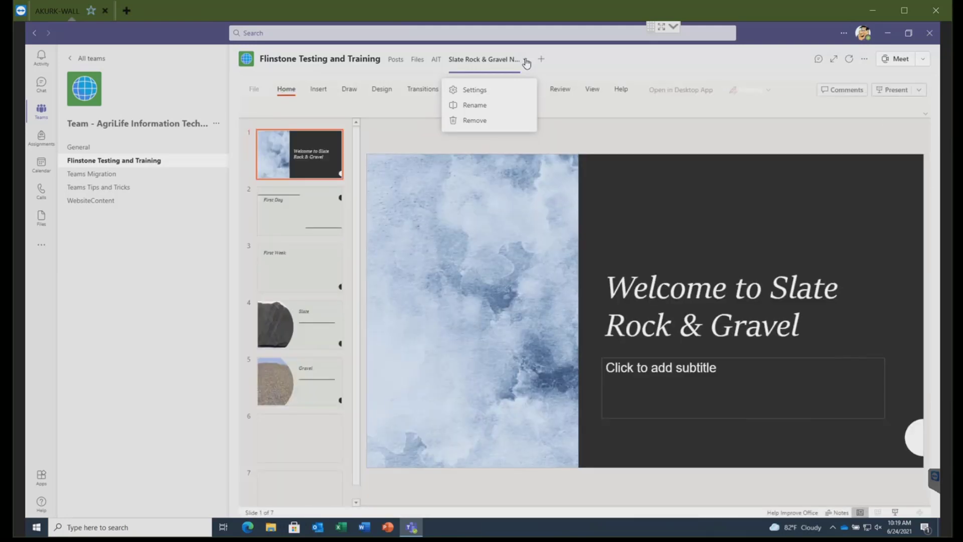
- Return to the channel's main files and review the types of items that can be created there
{"action": "left_click", "coordinate": [418, 61]}
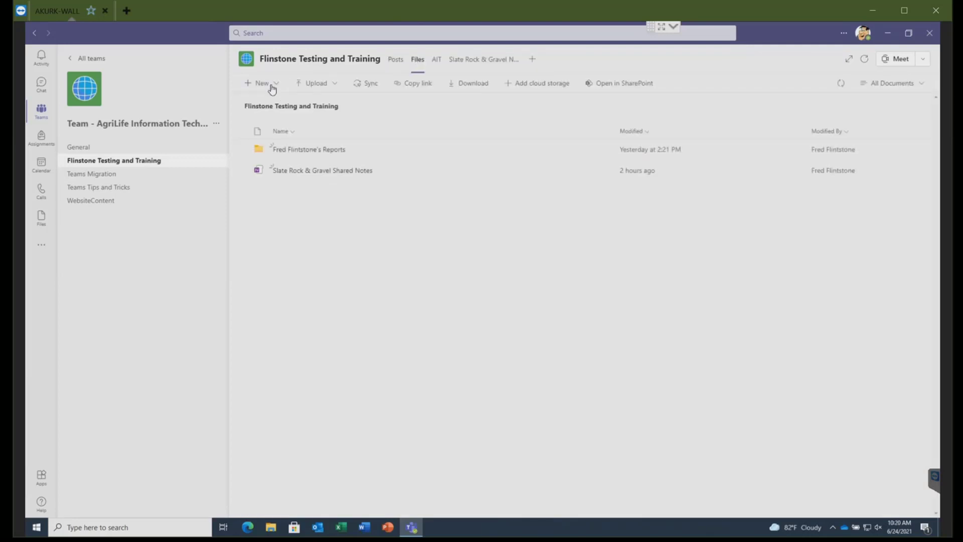
{"action": "left_click", "coordinate": [272, 89]}
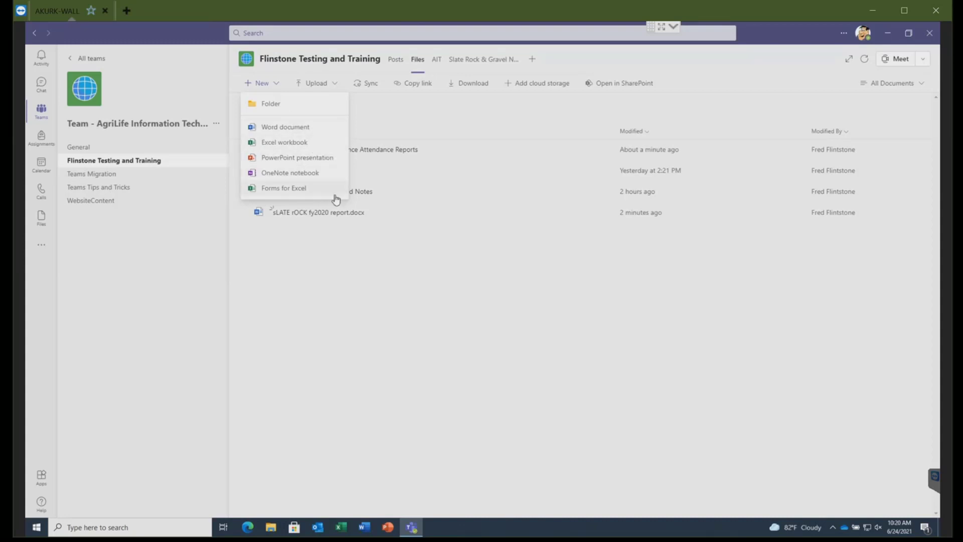
{"action": "left_click", "coordinate": [475, 330]}
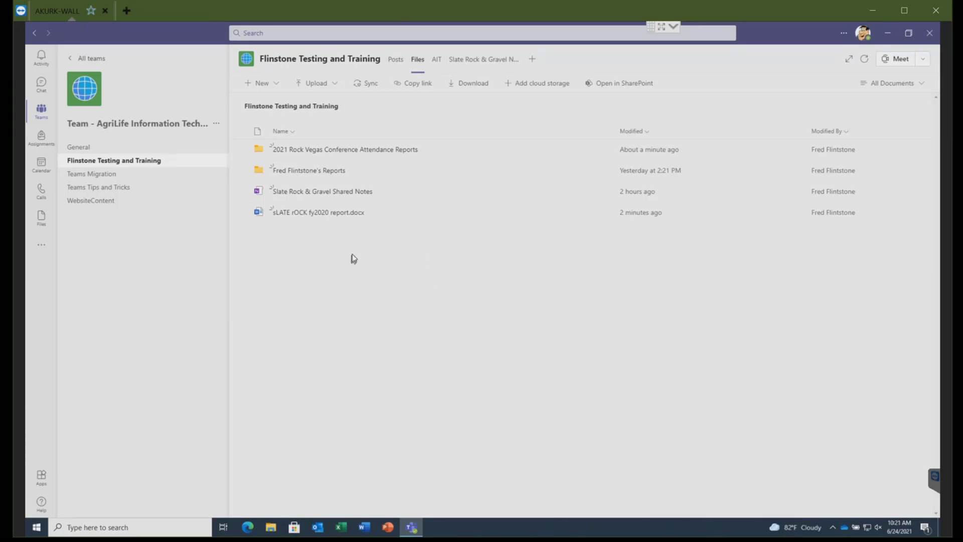
- Open the Slate Rock & Gravel Shared Notes notebook and browse the note tags available on the Crane page
{"action": "left_click", "coordinate": [340, 196]}
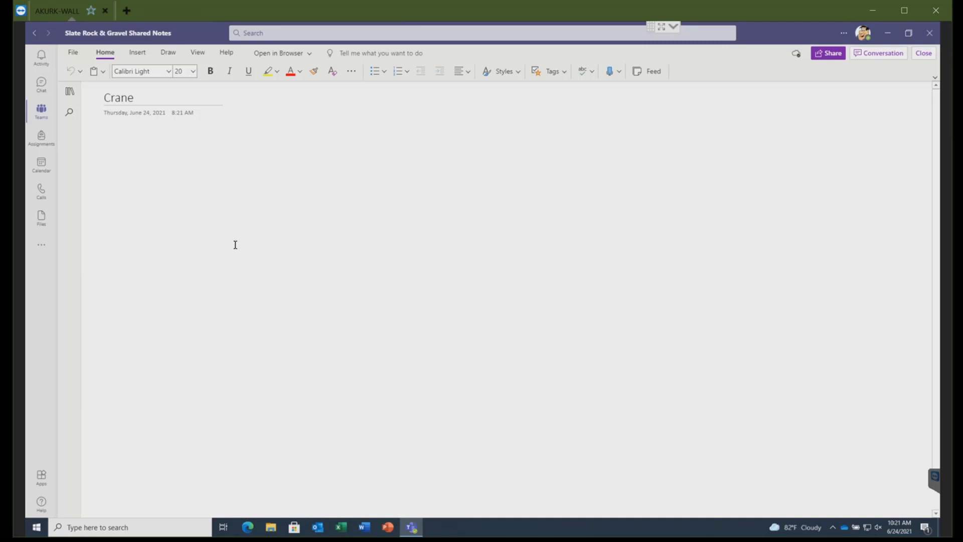
{"action": "left_click", "coordinate": [197, 232]}
{"action": "left_click", "coordinate": [564, 72]}
{"action": "scroll", "coordinate": [586, 183], "scroll_direction": "down", "scroll_amount": 1}
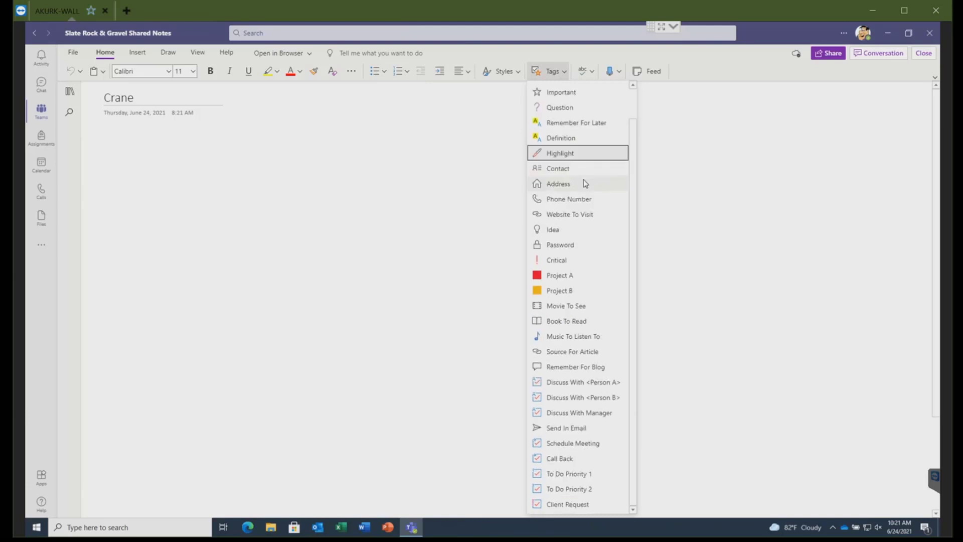
{"action": "scroll", "coordinate": [586, 184], "scroll_direction": "up", "scroll_amount": 1}
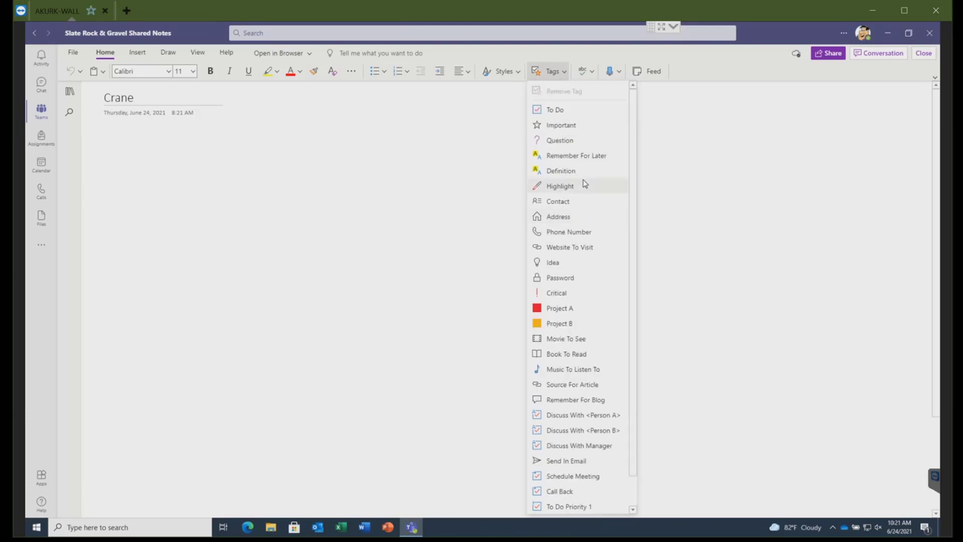
- Review the remaining note tags, the dictation languages and the insert options on the Crane page, and close the notebook
{"action": "scroll", "coordinate": [584, 184], "scroll_direction": "down", "scroll_amount": 1}
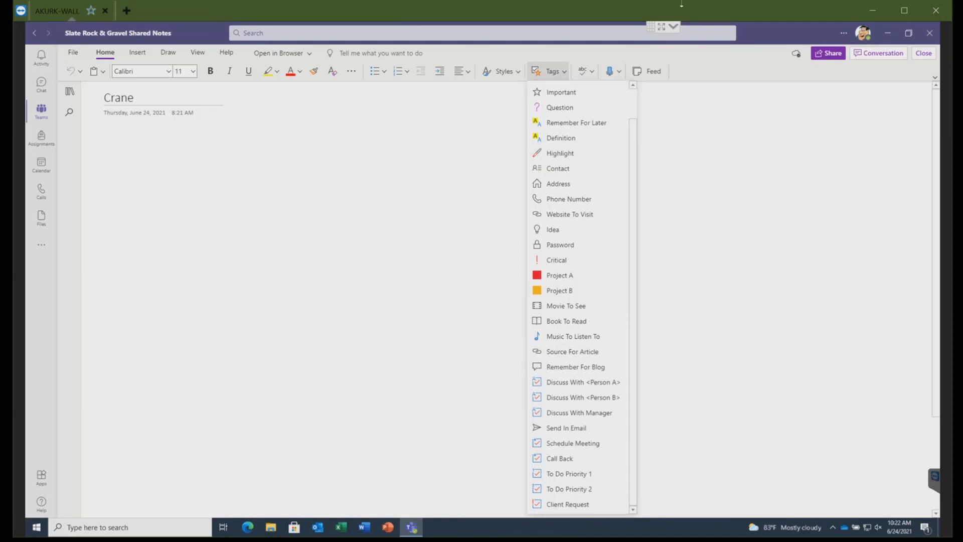
{"action": "left_click", "coordinate": [620, 73]}
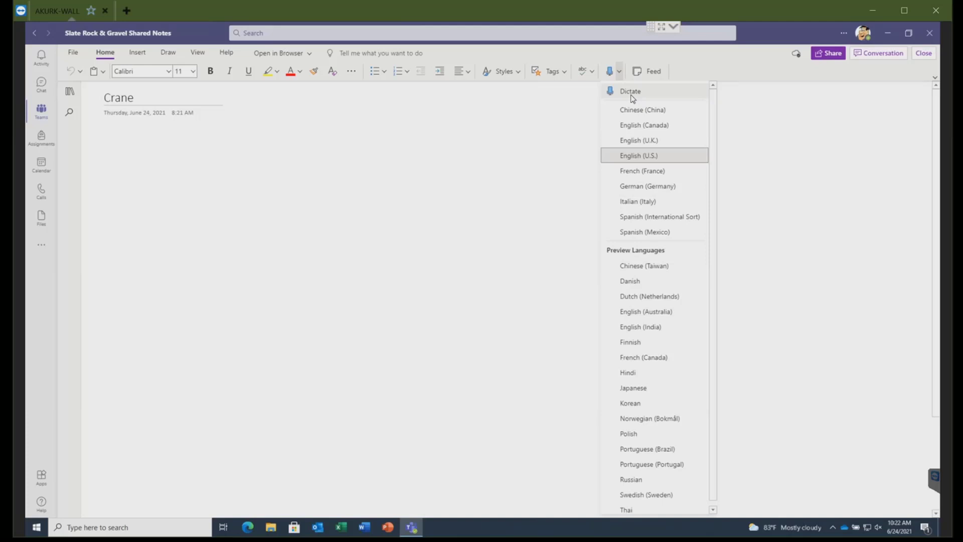
{"action": "left_click", "coordinate": [135, 54]}
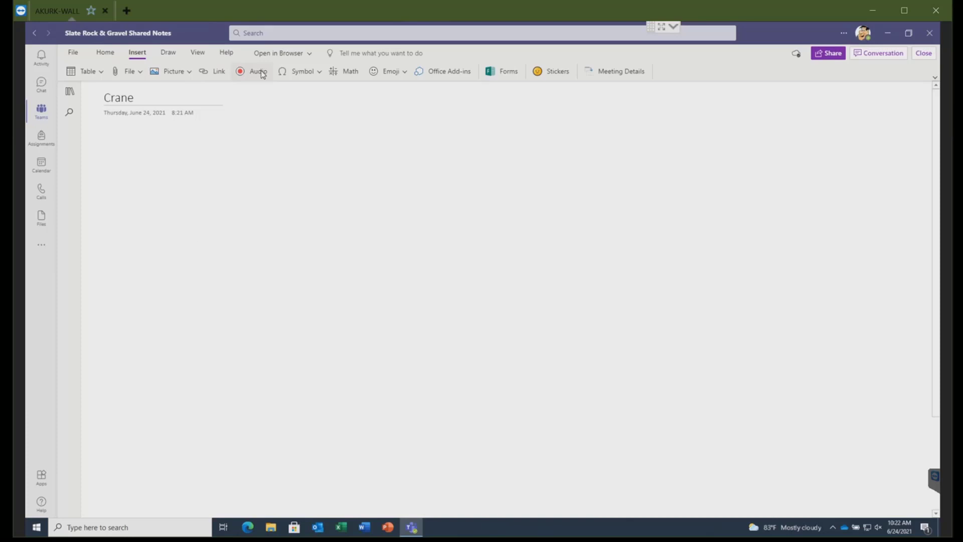
{"action": "left_click", "coordinate": [176, 232]}
{"action": "left_click", "coordinate": [921, 56]}
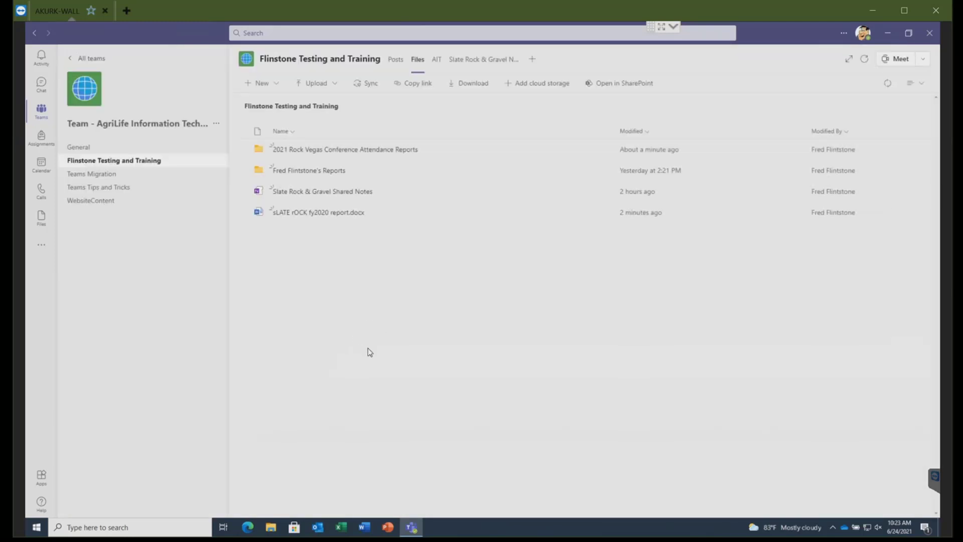
- Open the Slate Rock & Gravel New Employee Orientation presentation from the personal reports folder and check which slide the co-author is editing
{"action": "left_click", "coordinate": [331, 172]}
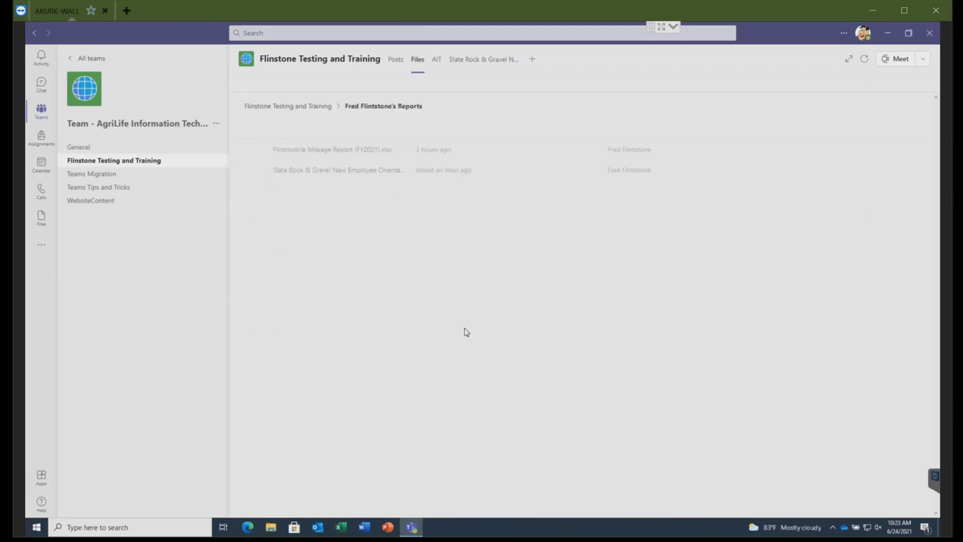
{"action": "left_click", "coordinate": [342, 171]}
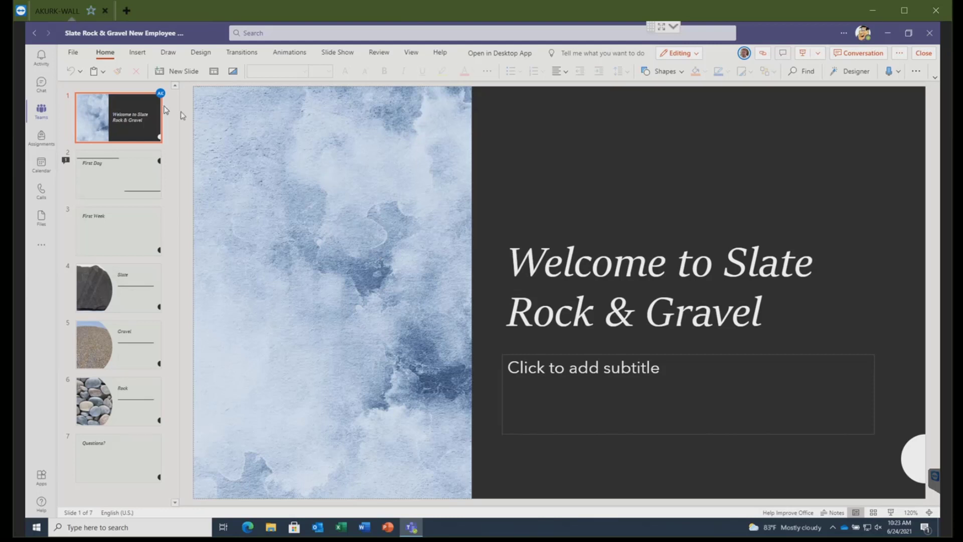
{"action": "mouse_move", "coordinate": [158, 97]}
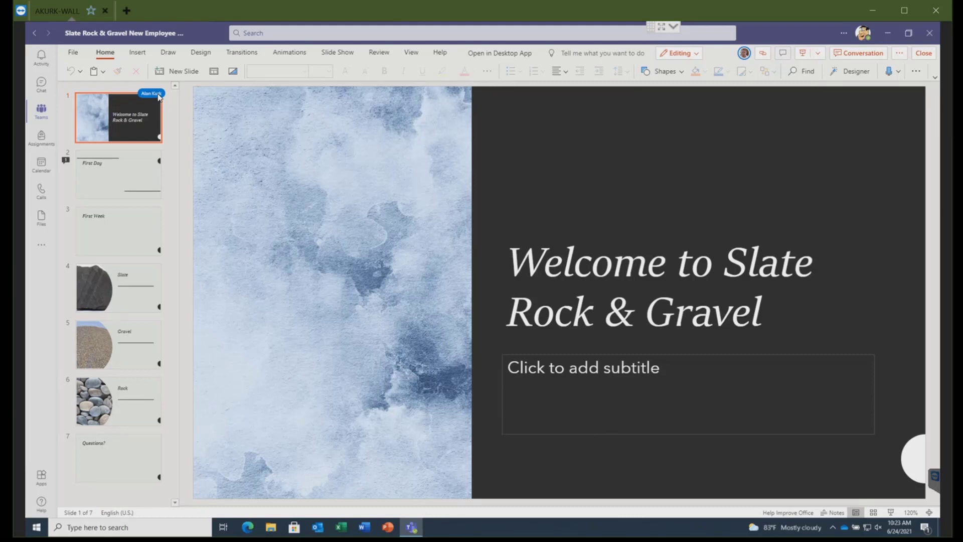
{"action": "left_click", "coordinate": [744, 57]}
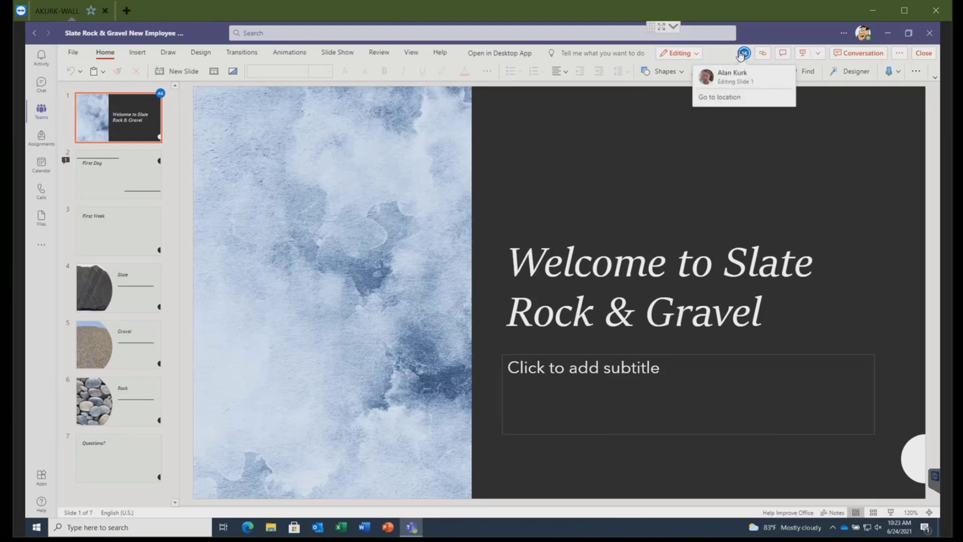
{"action": "left_click", "coordinate": [745, 56]}
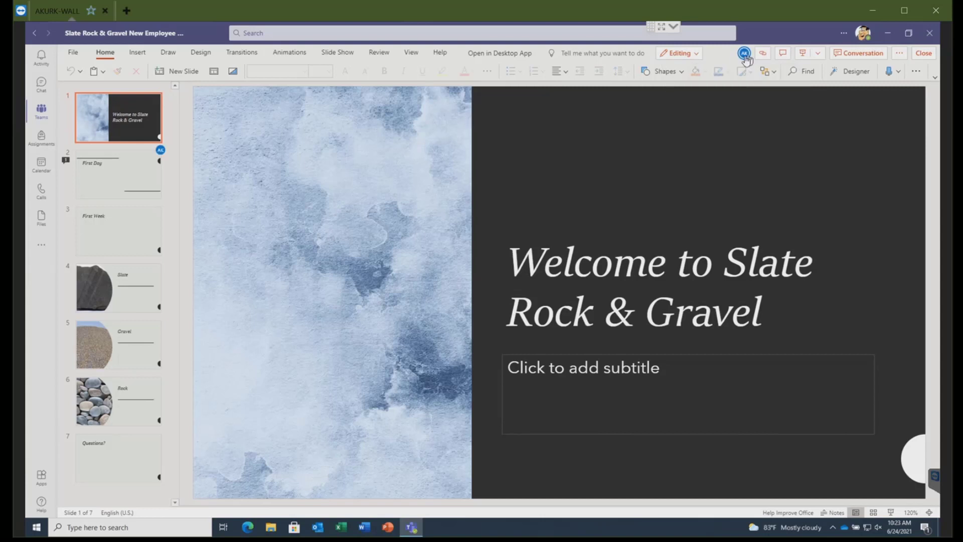
{"action": "left_click", "coordinate": [744, 56]}
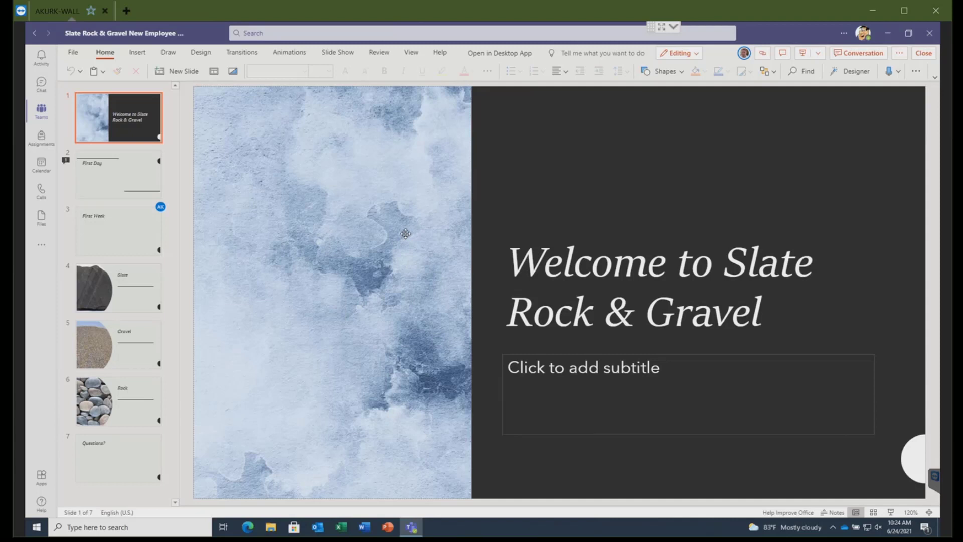
- Examine the comment on the First Day slide with all of its replies expanded
{"action": "left_click", "coordinate": [107, 178]}
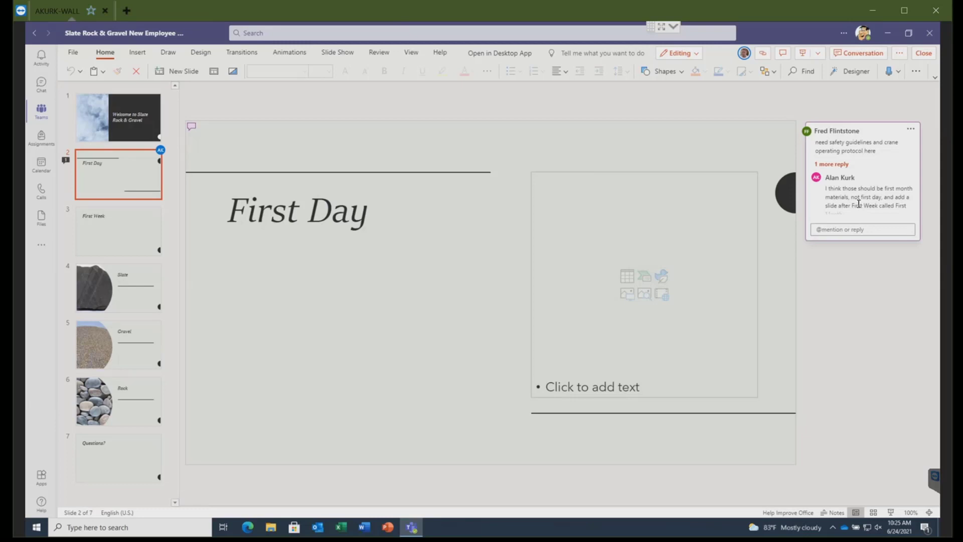
{"action": "left_click", "coordinate": [834, 164]}
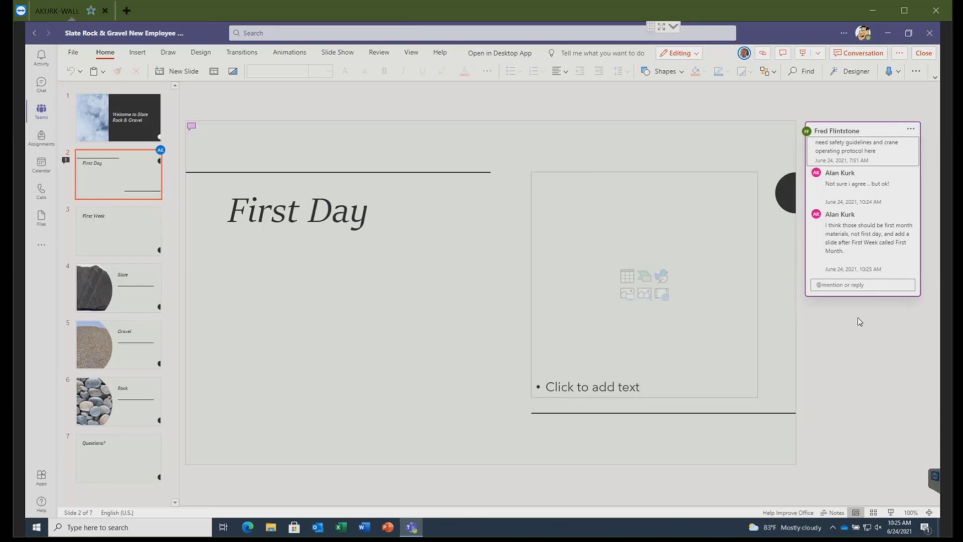
- Start a conversation on the presentation mentioning the co-author and asking "is the order right?", read the full reply, and close the file
{"action": "left_click", "coordinate": [858, 54]}
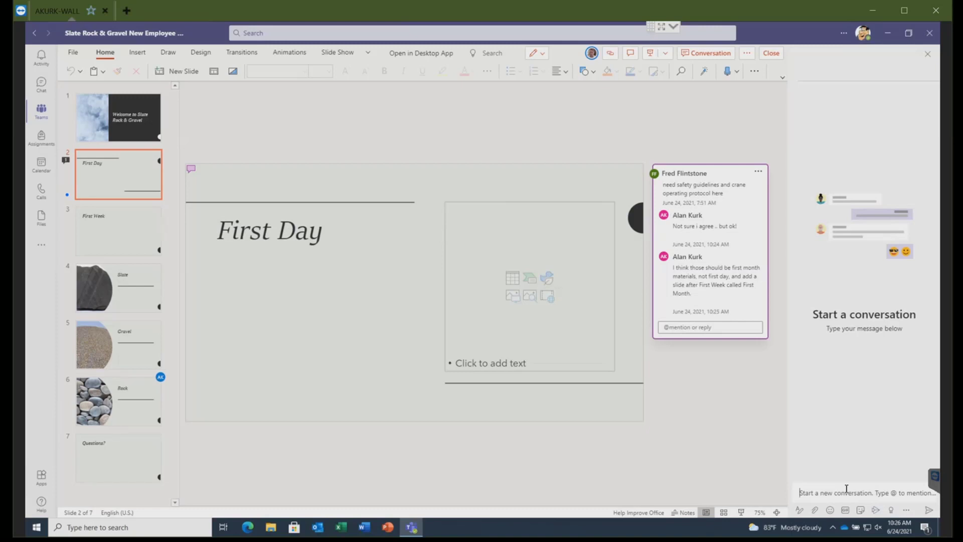
{"action": "type", "text": "@alan"}
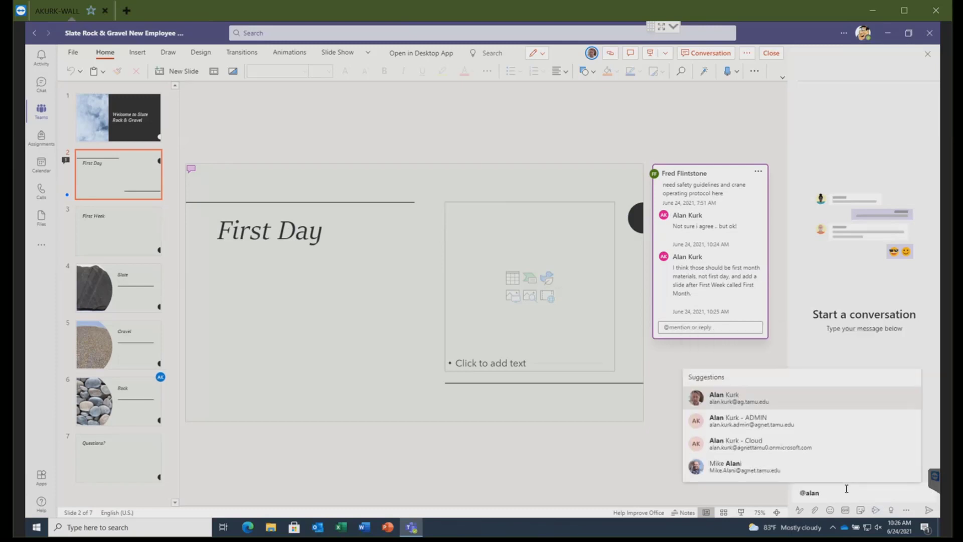
{"action": "left_click", "coordinate": [800, 400]}
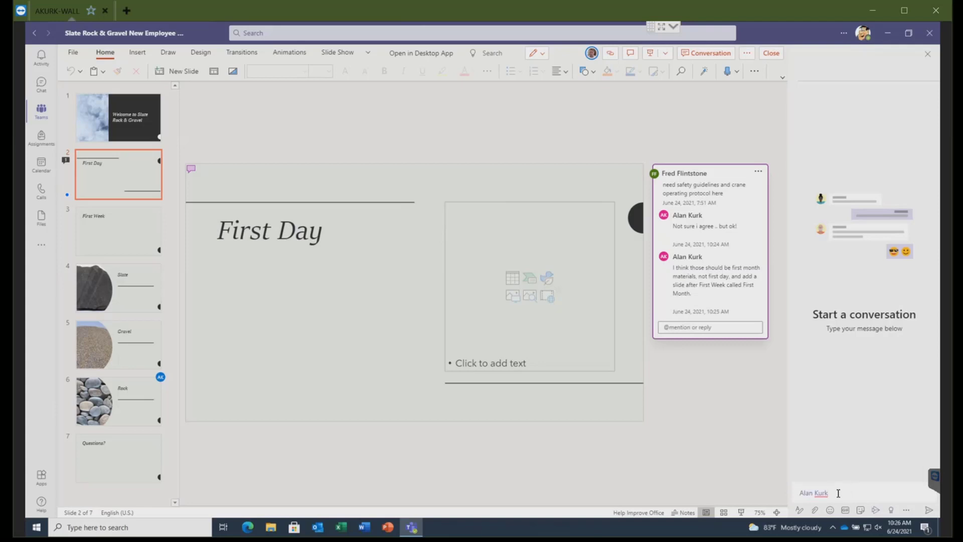
{"action": "type", "text": "is the order right?"}
{"action": "key", "text": "Return"}
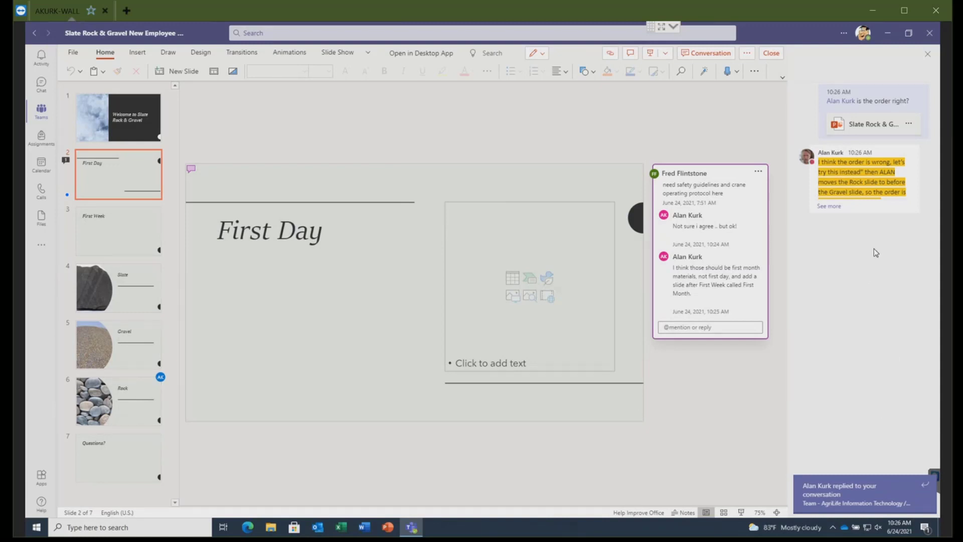
{"action": "left_click", "coordinate": [830, 206]}
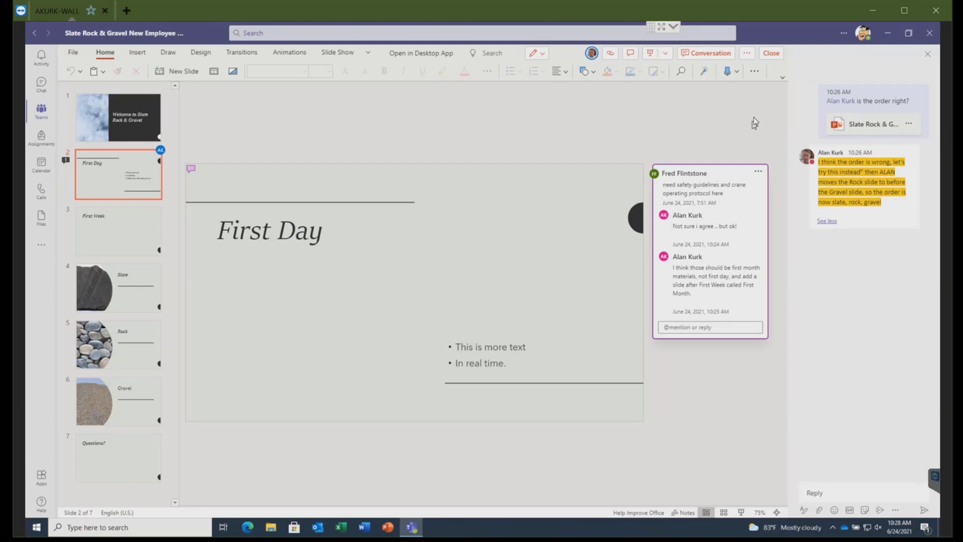
{"action": "left_click", "coordinate": [777, 54]}
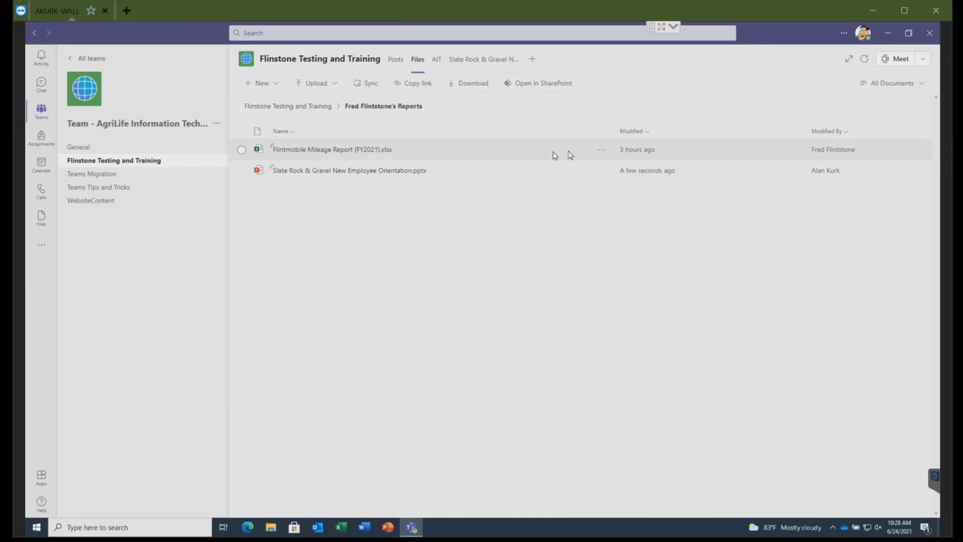
- Check out the Flintmobile Mileage Report (FY2021).xlsx file
{"action": "left_click", "coordinate": [601, 154]}
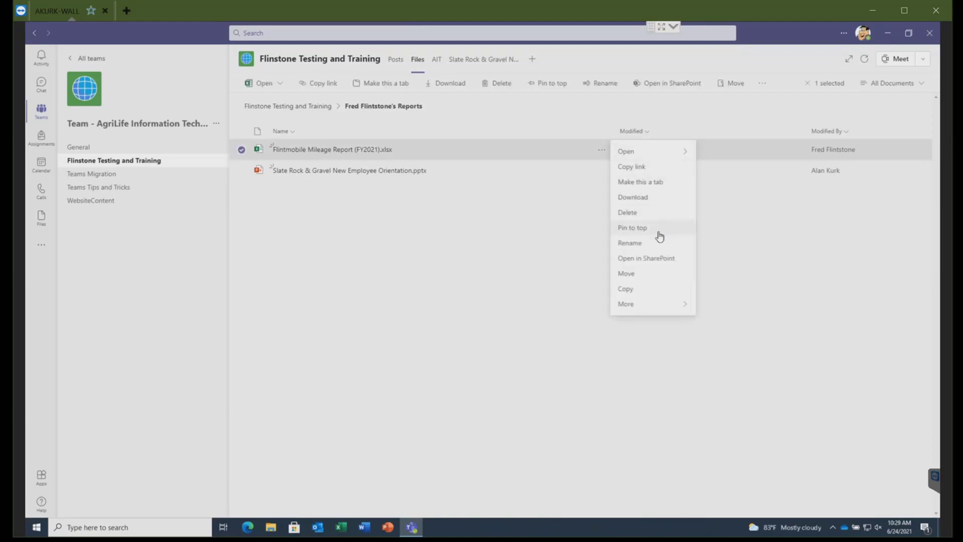
{"action": "mouse_move", "coordinate": [662, 313]}
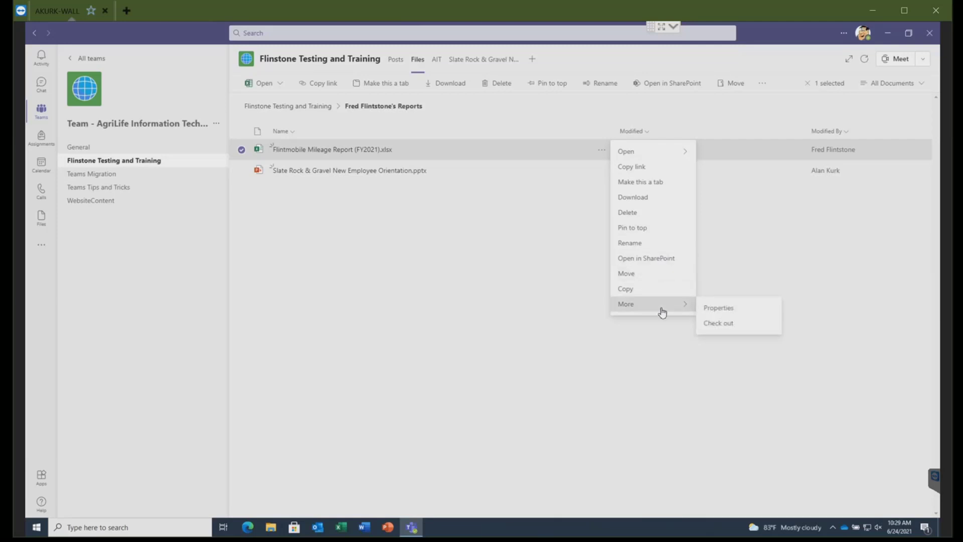
{"action": "left_click", "coordinate": [734, 327]}
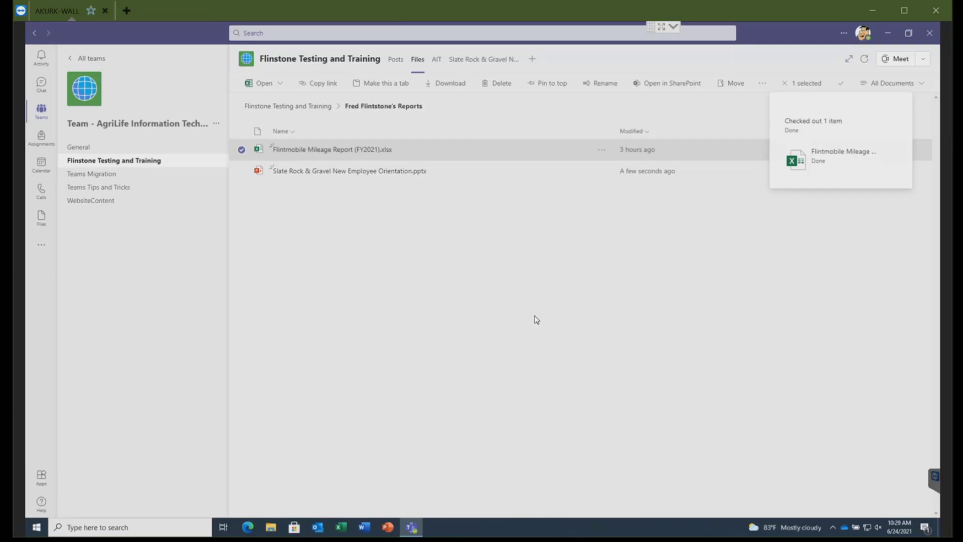
- Check the Flintmobile Mileage Report (FY2021).xlsx file back in without a version comment
{"action": "left_click", "coordinate": [601, 150]}
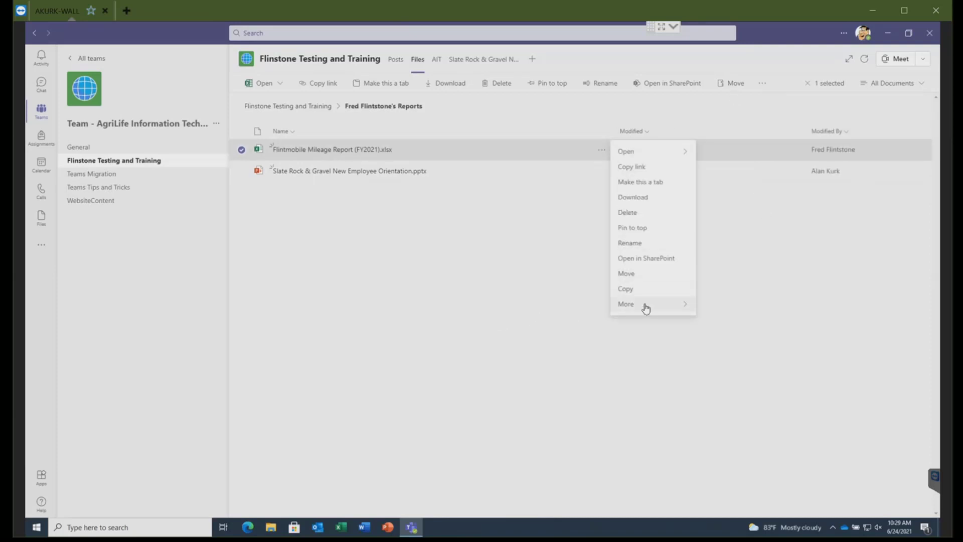
{"action": "mouse_move", "coordinate": [645, 305]}
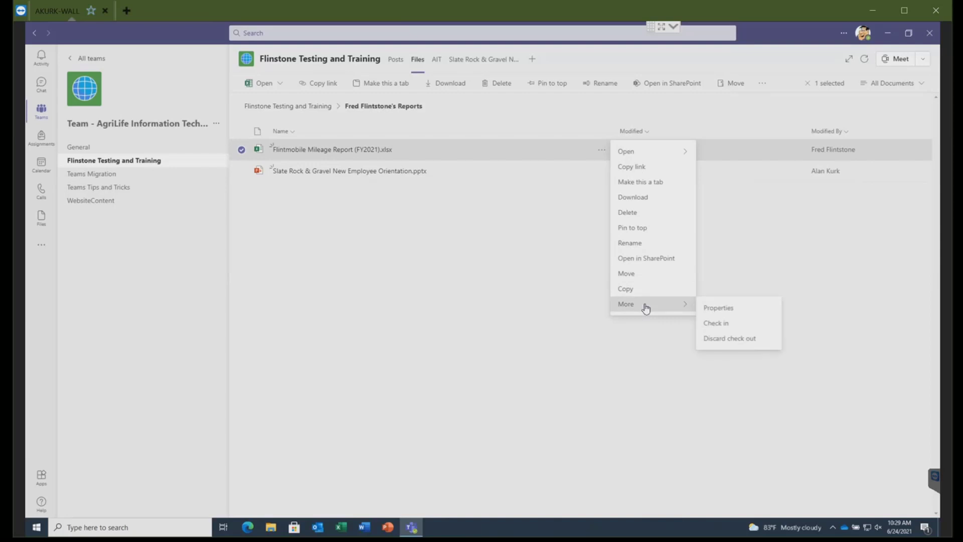
{"action": "left_click", "coordinate": [722, 325]}
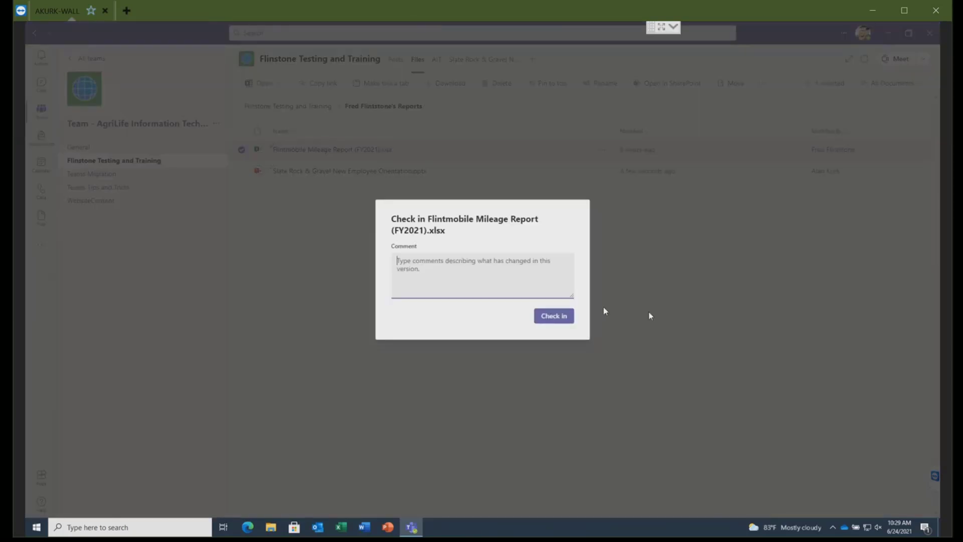
{"action": "left_click", "coordinate": [564, 316]}
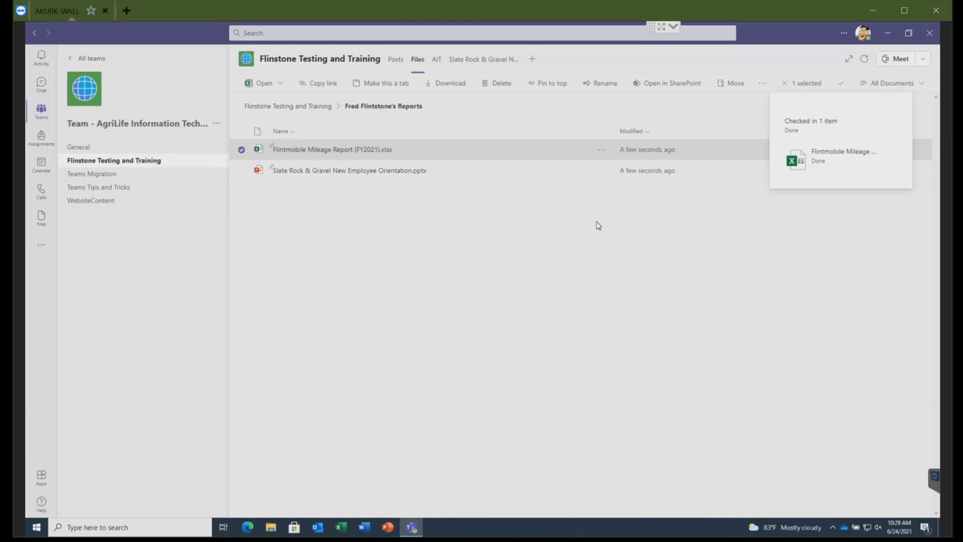
- Try to check out the Flintmobile Mileage Report again, examine the message about who is editing it, and dismiss it
{"action": "left_click", "coordinate": [602, 149]}
{"action": "mouse_move", "coordinate": [645, 306]}
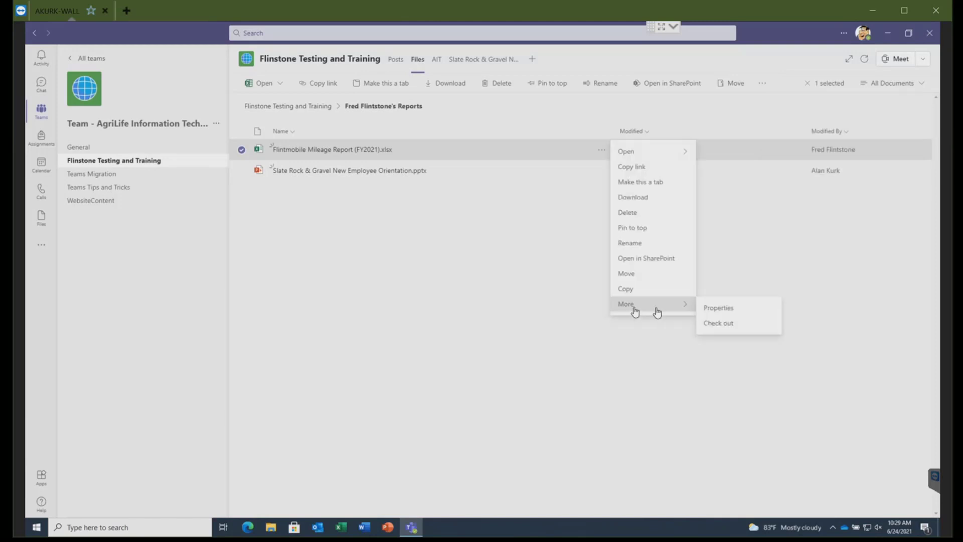
{"action": "left_click", "coordinate": [717, 327]}
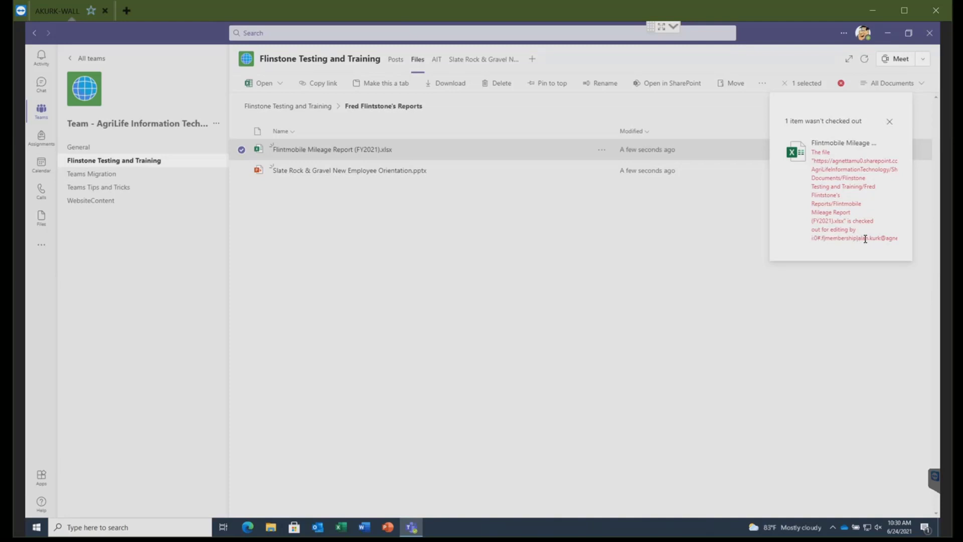
{"action": "left_click_drag", "start_coordinate": [880, 239], "coordinate": [861, 239]}
{"action": "left_click", "coordinate": [837, 330]}
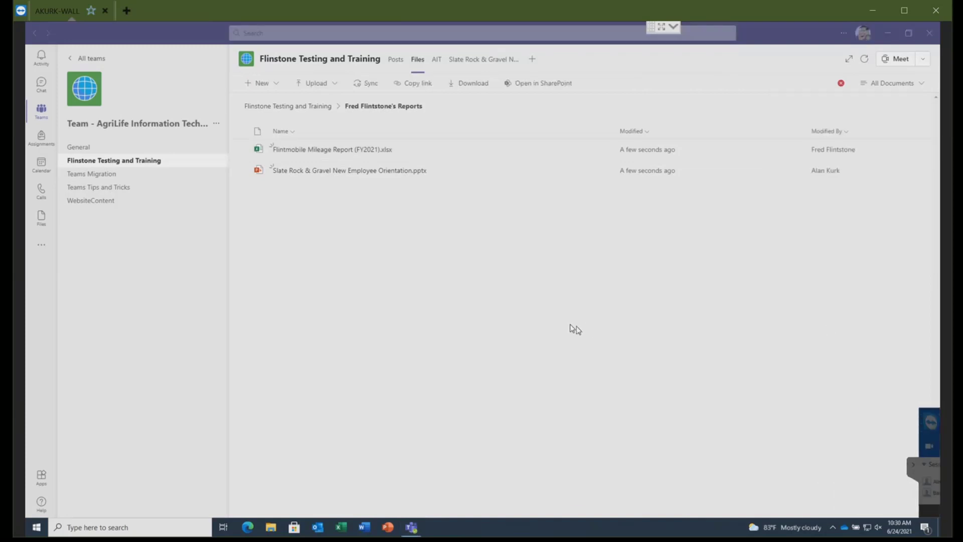
- Refresh the folder's file list and check out the Flintmobile Mileage Report (FY2021).xlsx file
{"action": "left_click", "coordinate": [616, 196]}
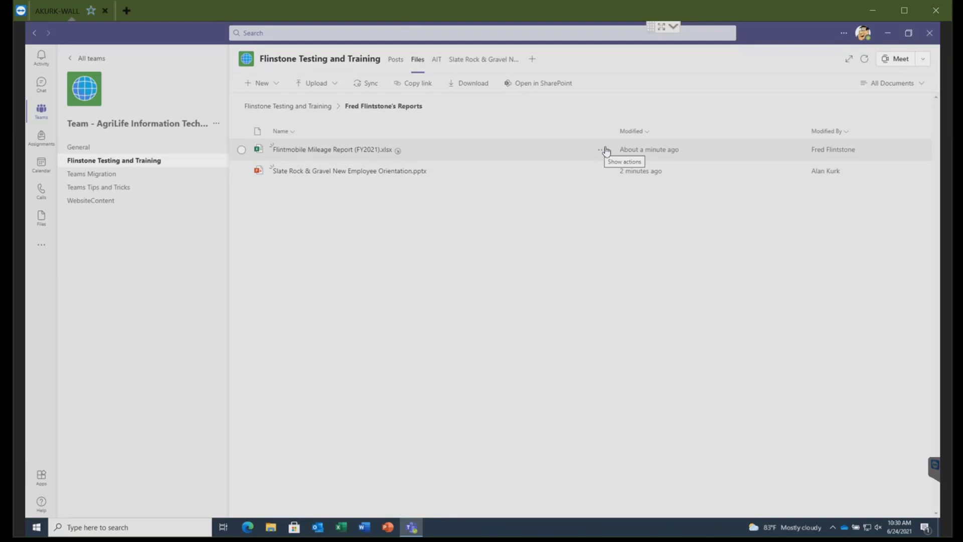
{"action": "left_click", "coordinate": [864, 60]}
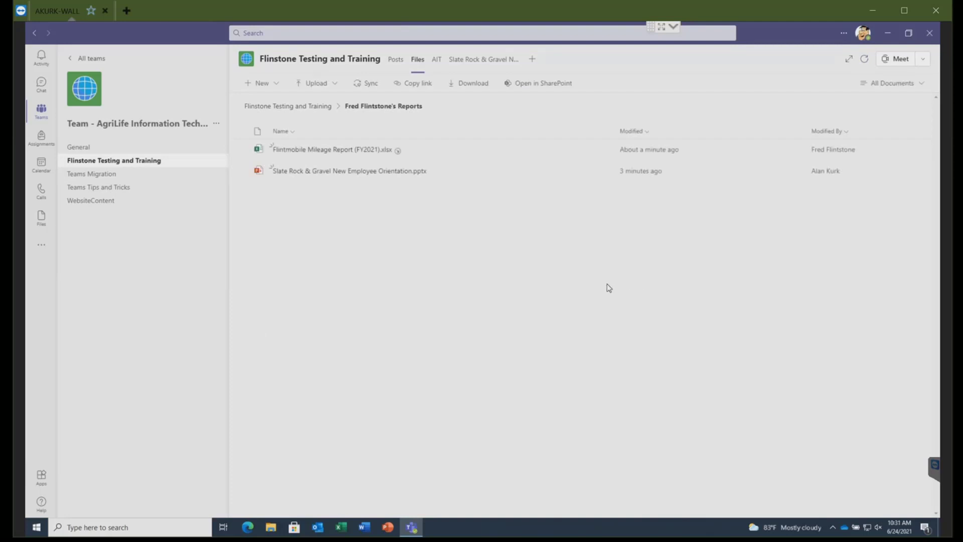
{"action": "left_click", "coordinate": [863, 60]}
{"action": "left_click", "coordinate": [603, 152]}
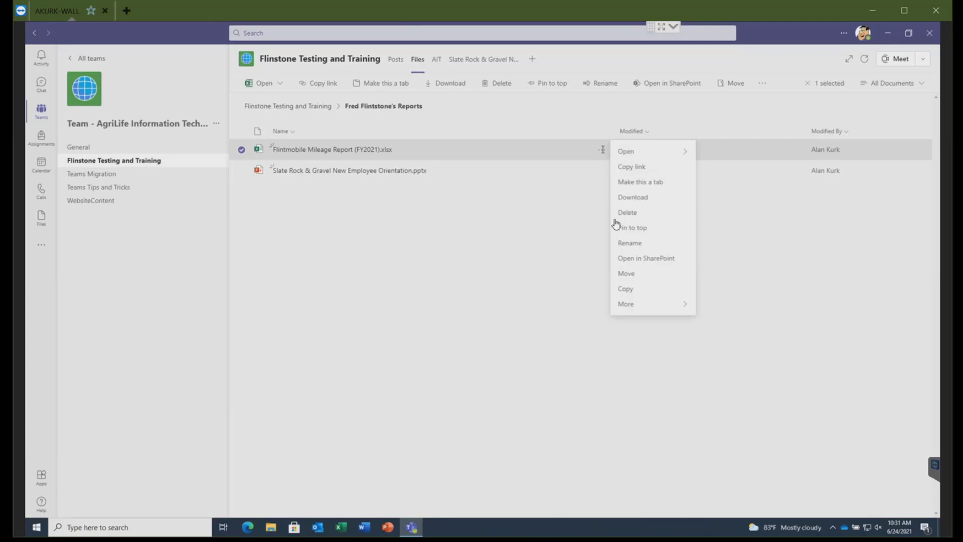
{"action": "mouse_move", "coordinate": [629, 305]}
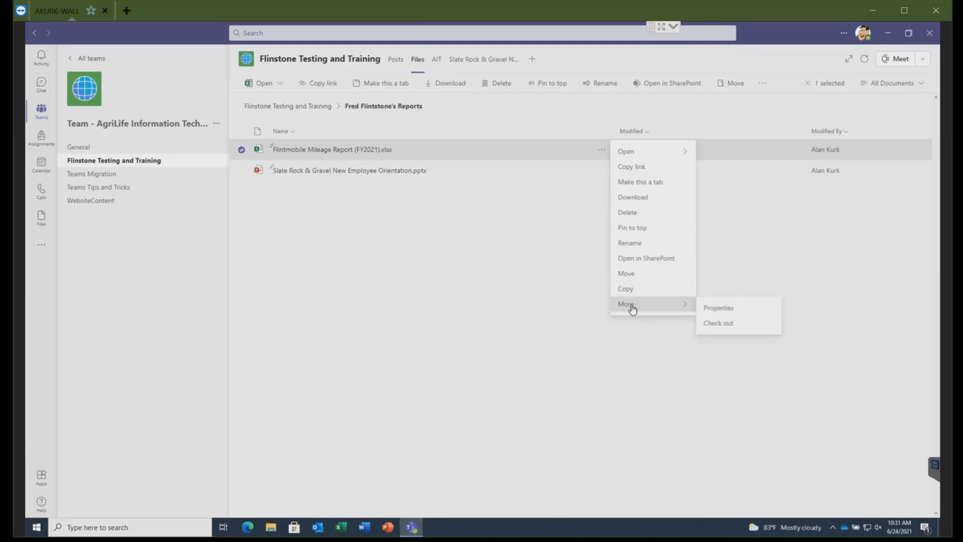
{"action": "left_click", "coordinate": [723, 324]}
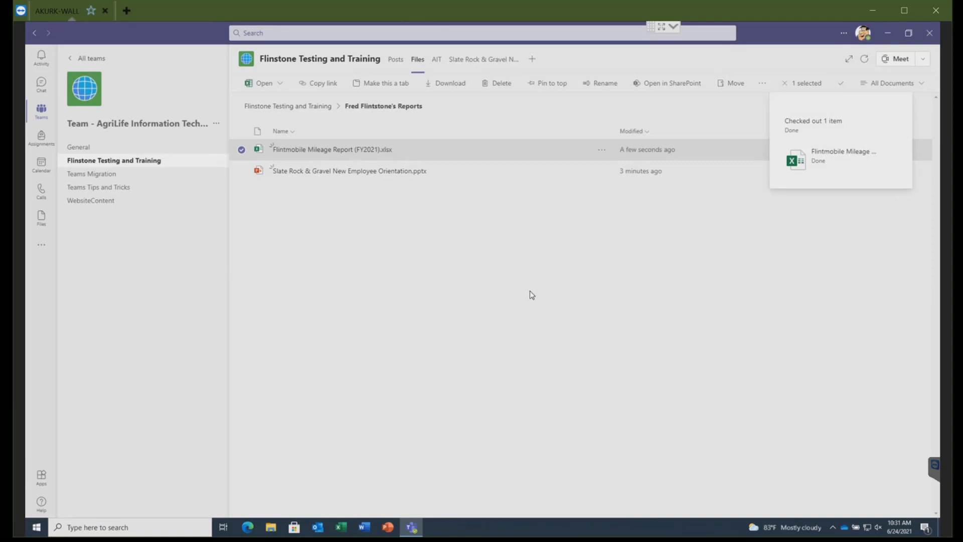
- Open the Flintmobile Mileage Report (FY2021).xlsx, enter "approve" as the Status in cell G3, and close the workbook
{"action": "left_click", "coordinate": [369, 151]}
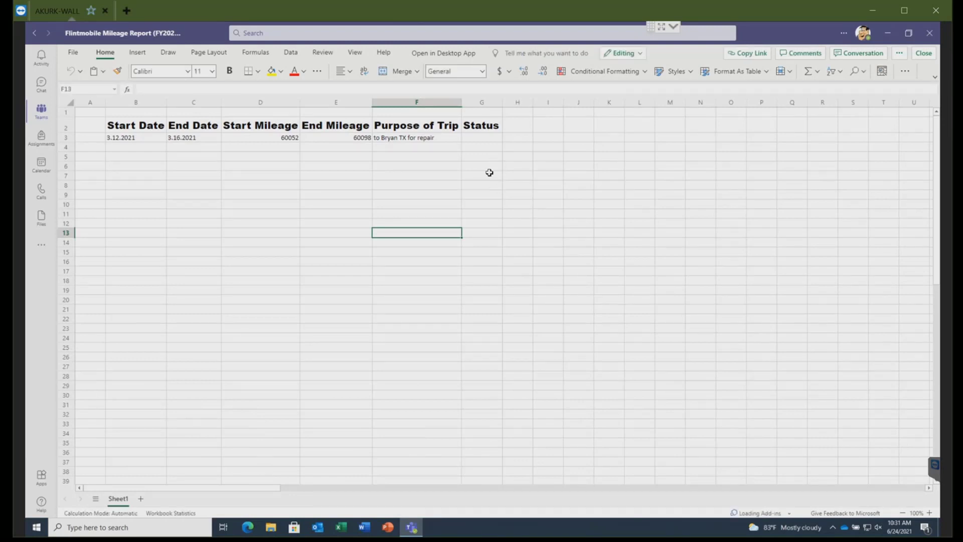
{"action": "left_click", "coordinate": [475, 138]}
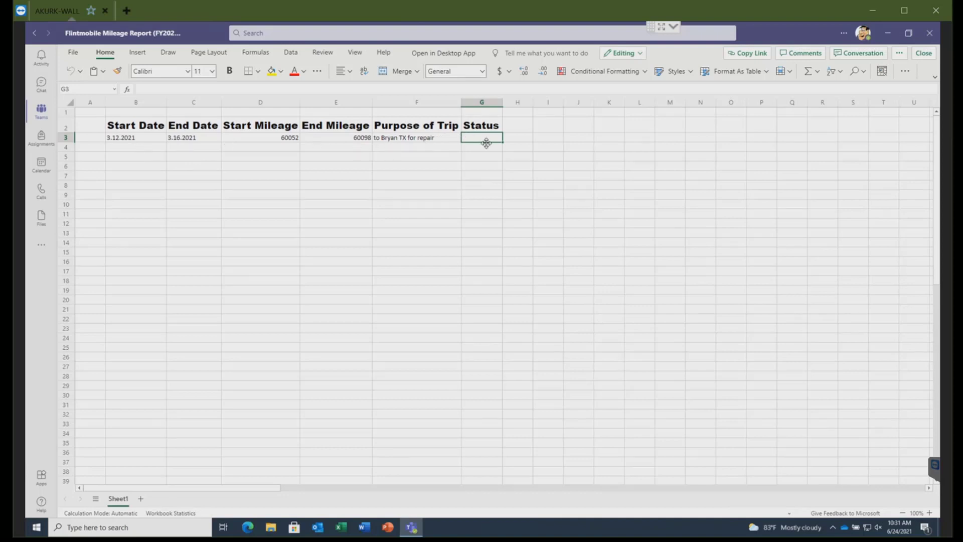
{"action": "type", "text": "approve"}
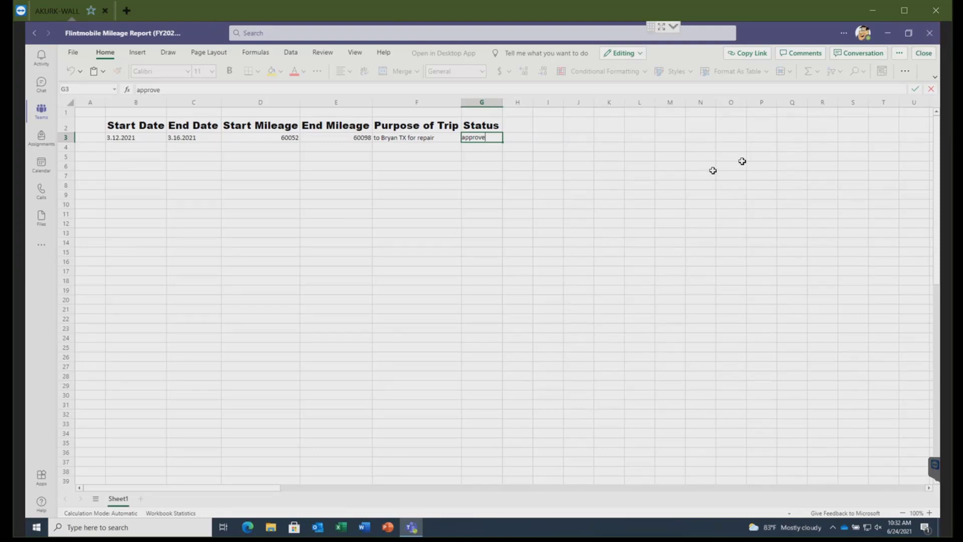
{"action": "left_click", "coordinate": [650, 126]}
{"action": "left_click", "coordinate": [924, 52]}
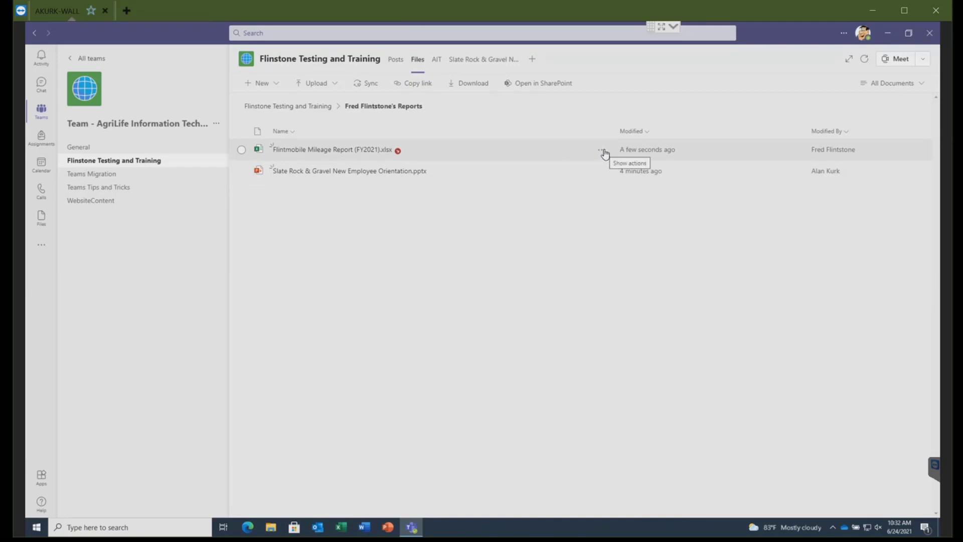
- Examine the discard check-out confirmation for the Flintmobile Mileage Report and decline discarding
{"action": "left_click", "coordinate": [604, 152]}
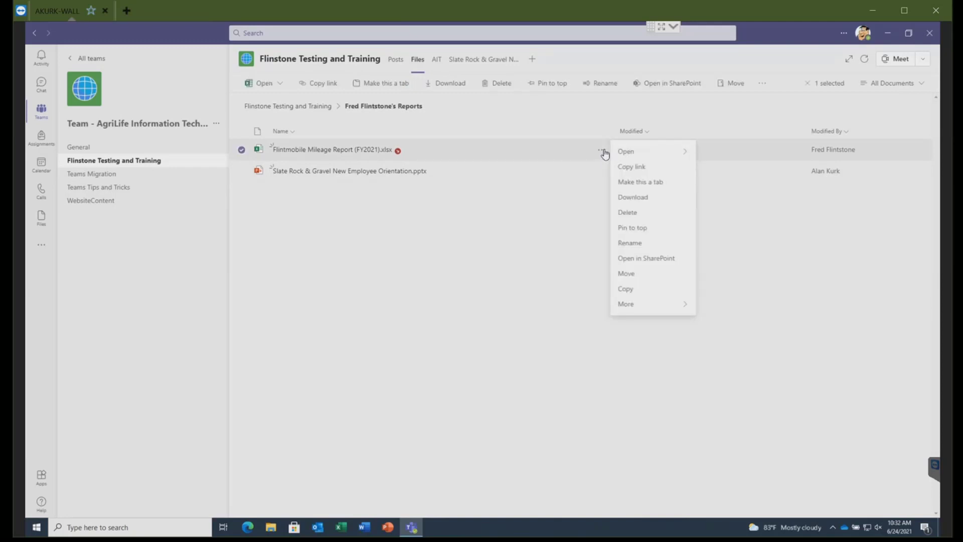
{"action": "mouse_move", "coordinate": [692, 305]}
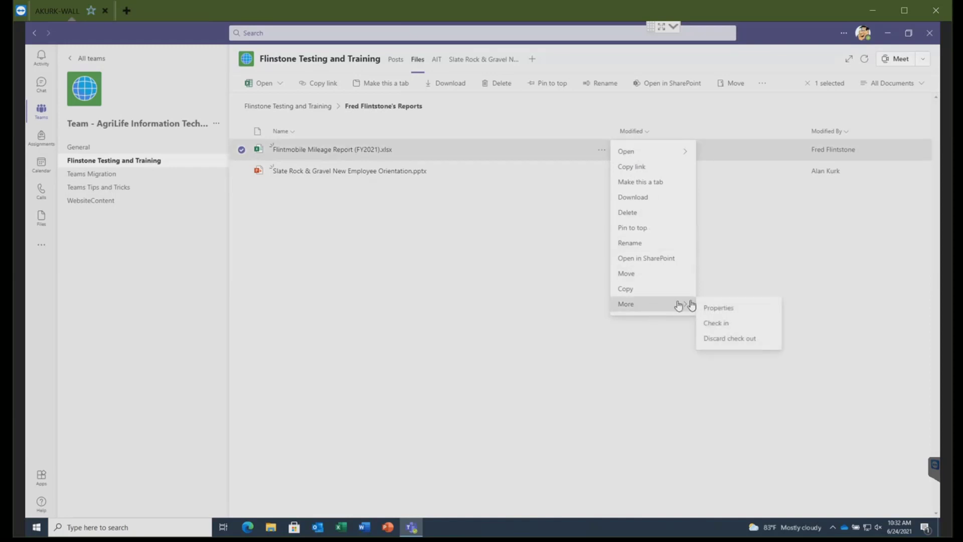
{"action": "left_click", "coordinate": [755, 341]}
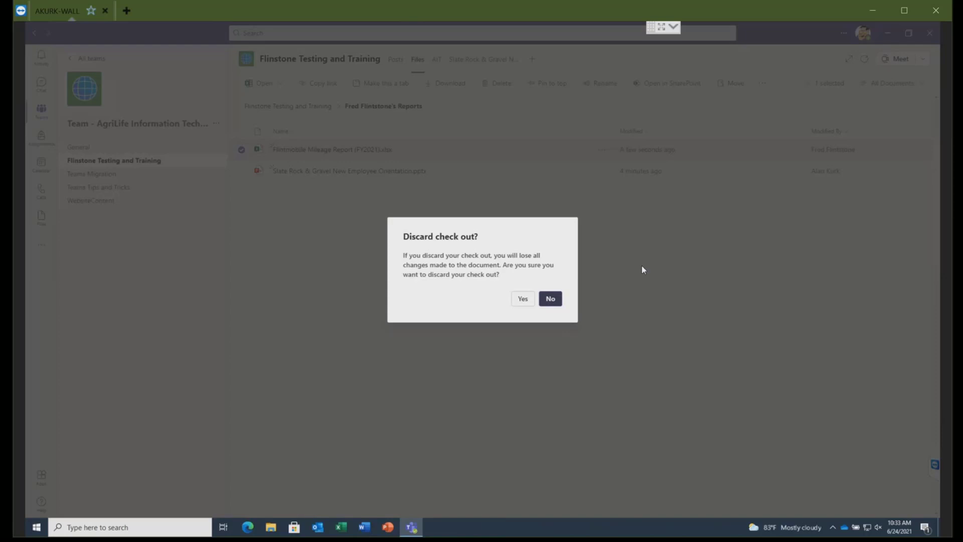
{"action": "left_click", "coordinate": [556, 300]}
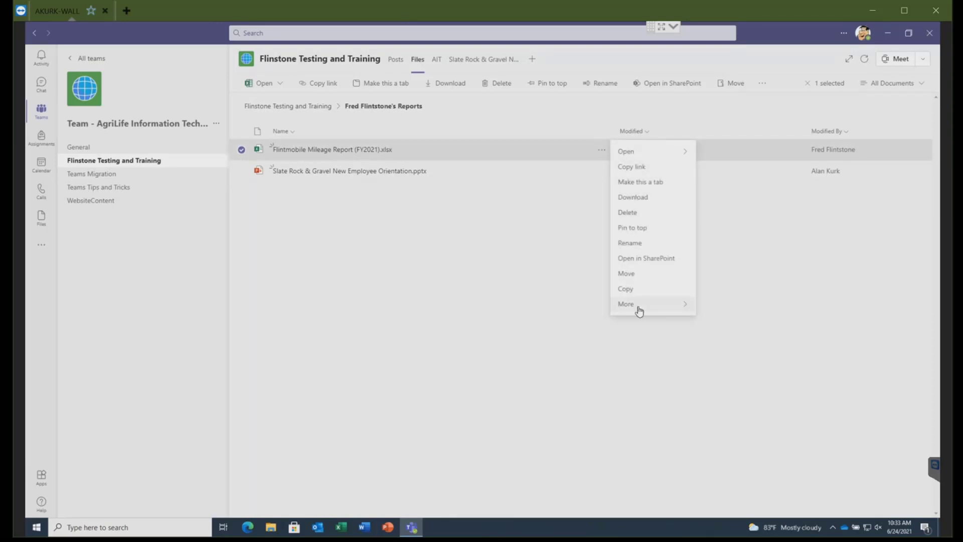
- Check in the Flintmobile Mileage Report with the version comment "approved report" and clear the file selection
{"action": "mouse_move", "coordinate": [638, 307]}
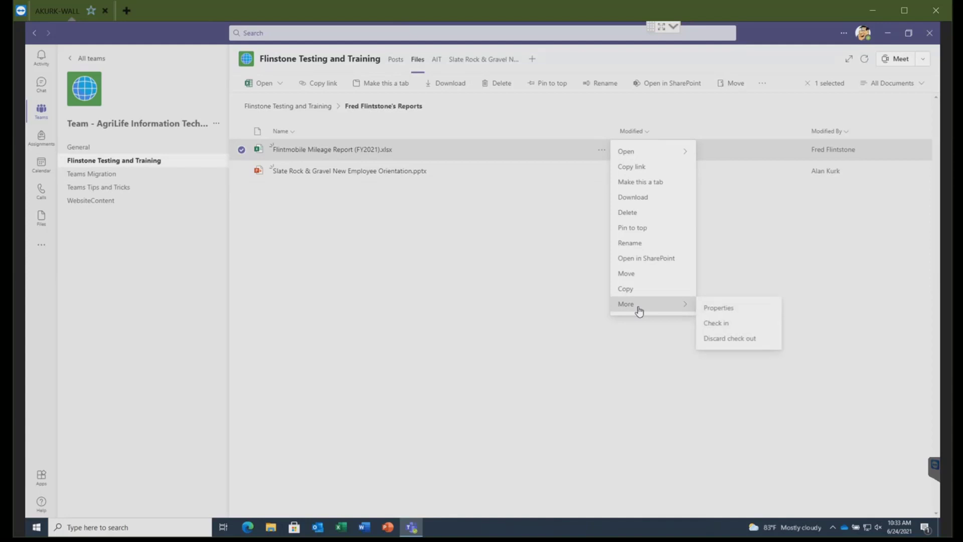
{"action": "left_click", "coordinate": [717, 323]}
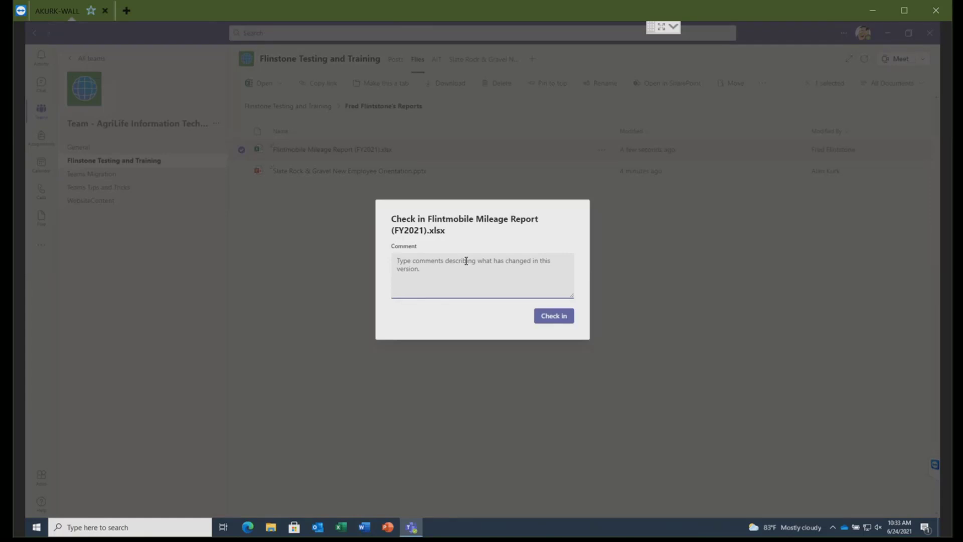
{"action": "type", "text": "approv"}
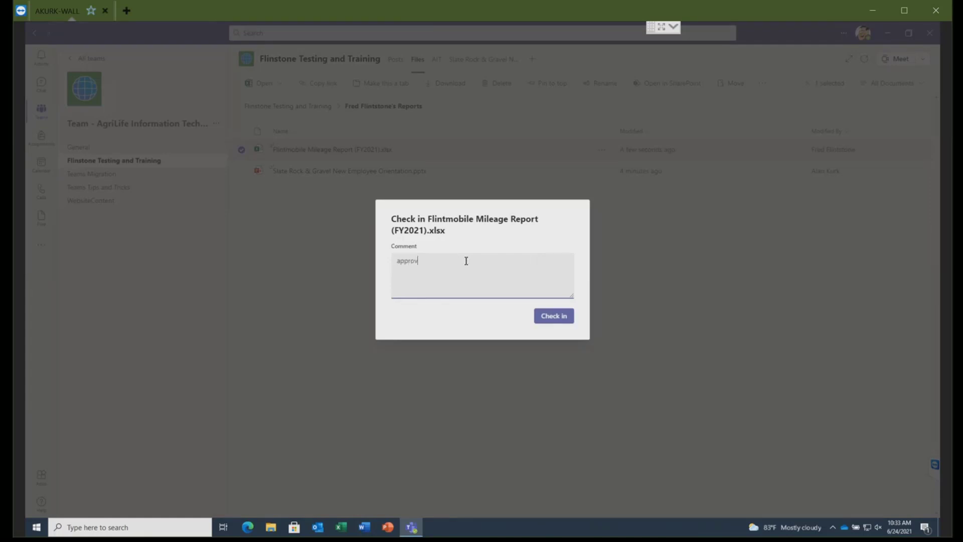
{"action": "type", "text": "ed report"}
{"action": "left_click", "coordinate": [564, 319]}
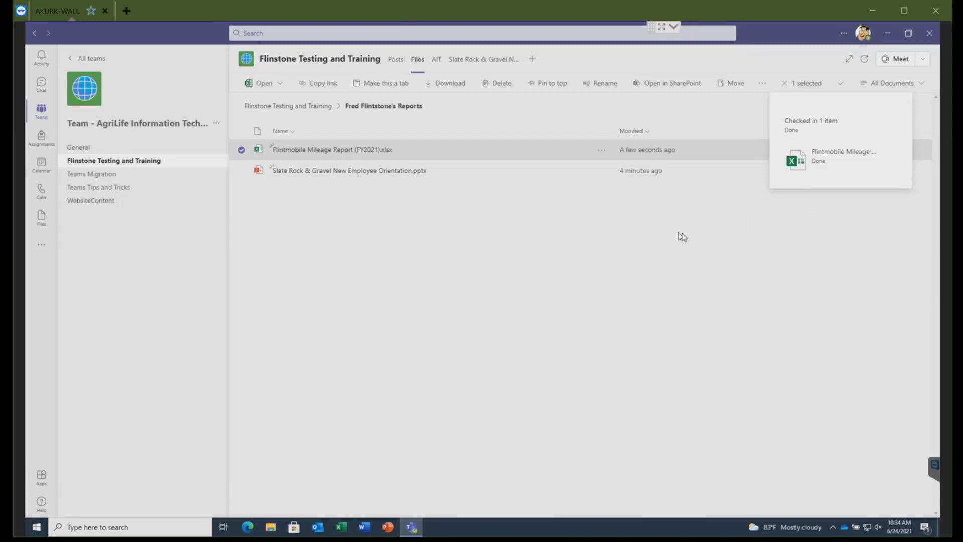
{"action": "left_click", "coordinate": [515, 258]}
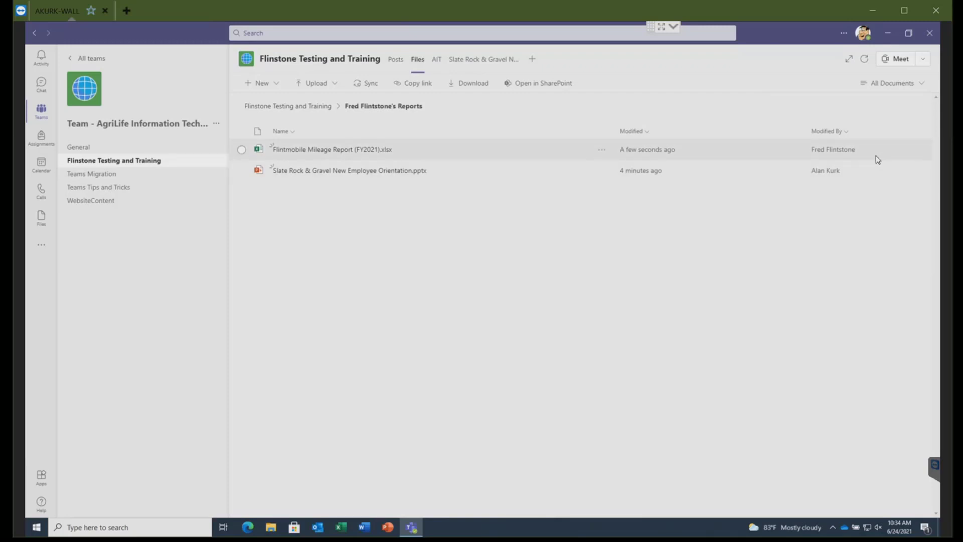
{"action": "mouse_move", "coordinate": [861, 159]}
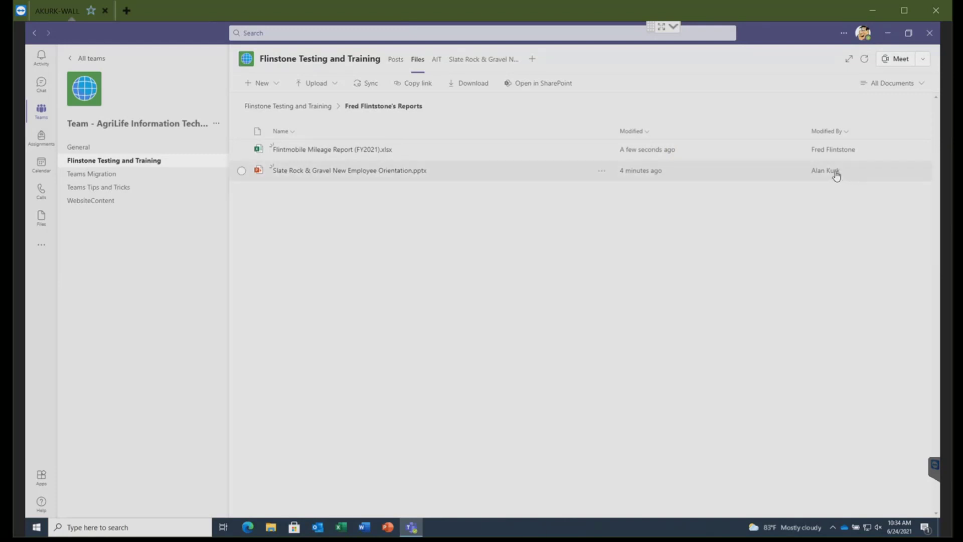
{"action": "mouse_move", "coordinate": [836, 175]}
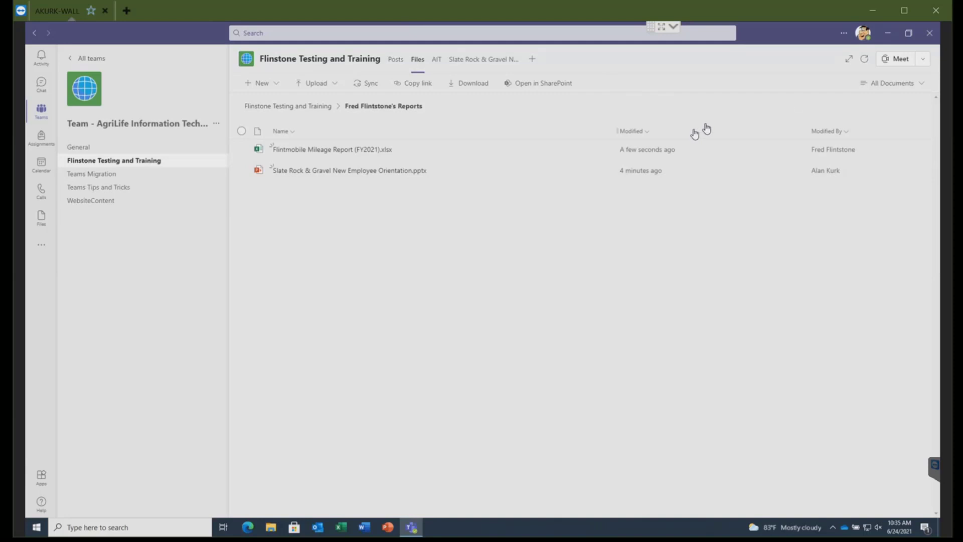
- View the channel's meeting options without starting one, and return to the top-level Flinstone Testing and Training files folder
{"action": "left_click", "coordinate": [923, 60]}
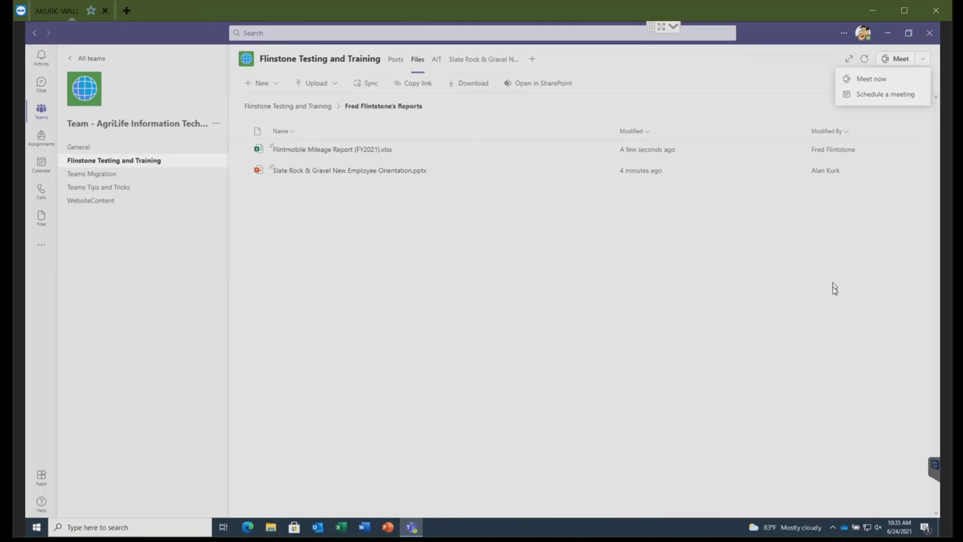
{"action": "left_click", "coordinate": [840, 243]}
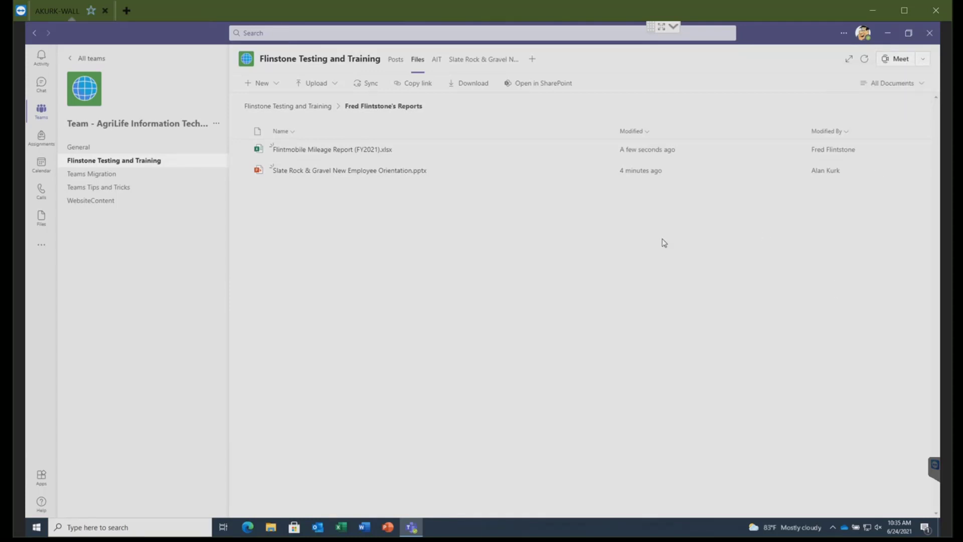
{"action": "left_click", "coordinate": [310, 106]}
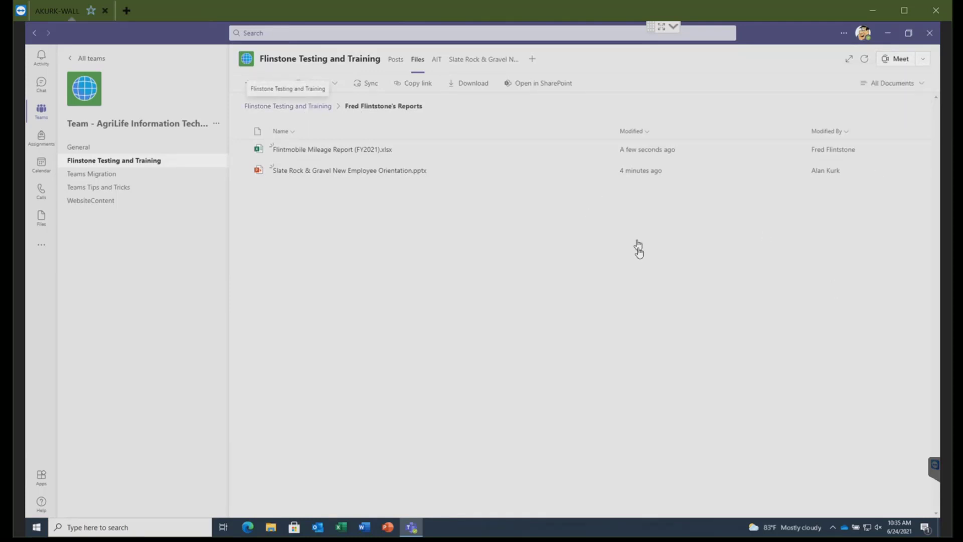
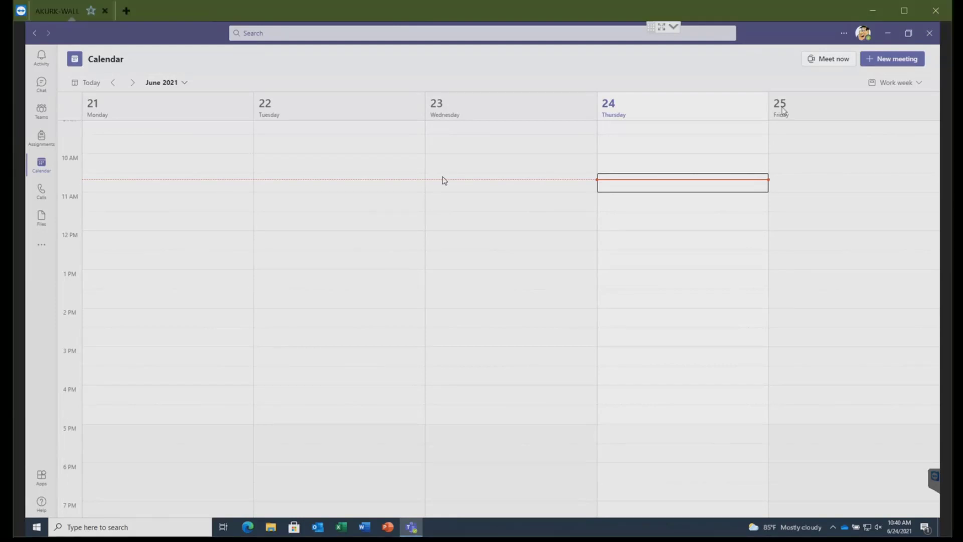
- Examine the new meeting form for 6/24/2021 at 11:00 AM from the calendar and close it without saving
{"action": "double_click", "coordinate": [644, 207]}
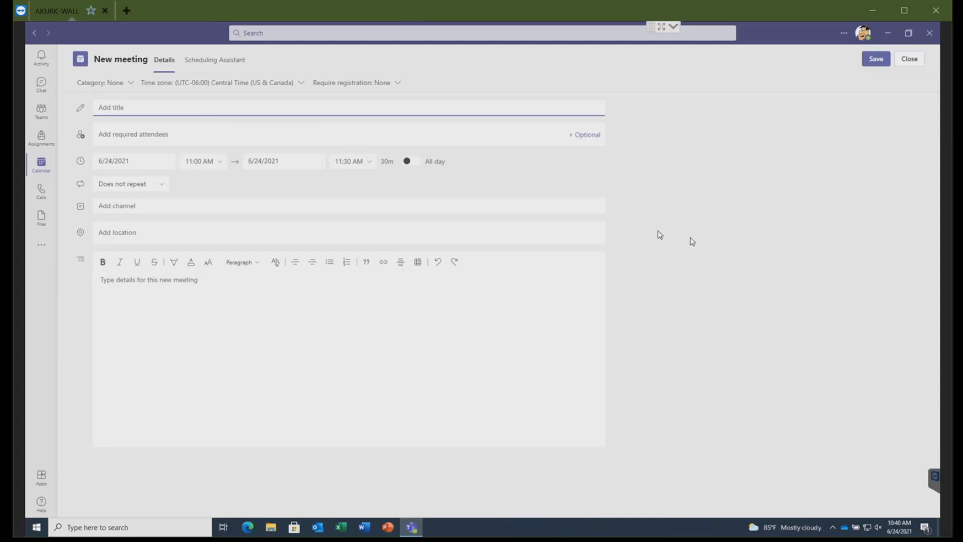
{"action": "left_click", "coordinate": [117, 133]}
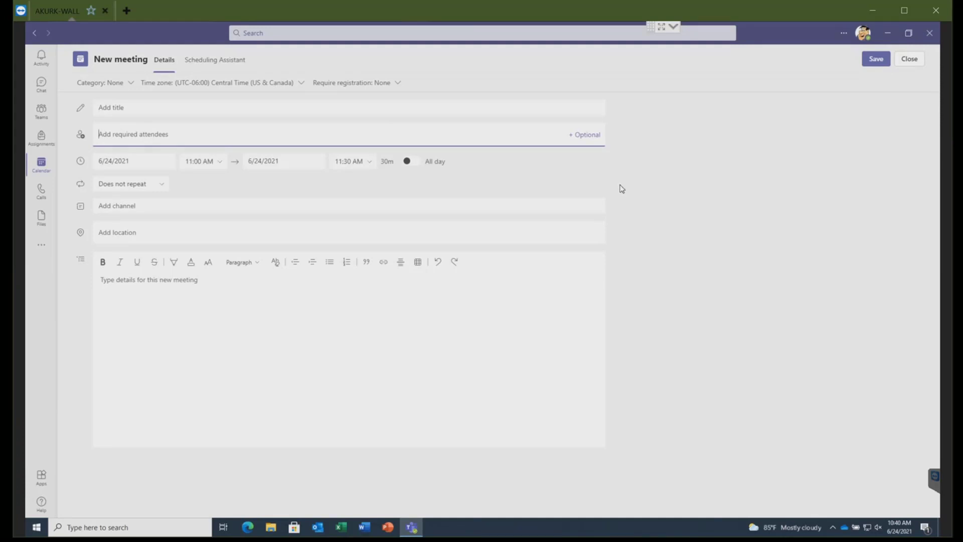
{"action": "left_click", "coordinate": [912, 67]}
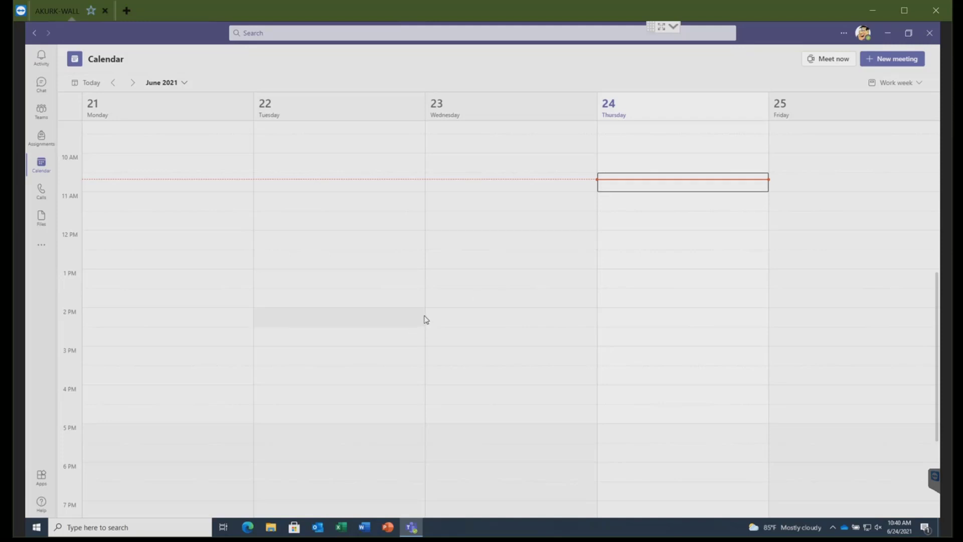
{"action": "left_click", "coordinate": [884, 59]}
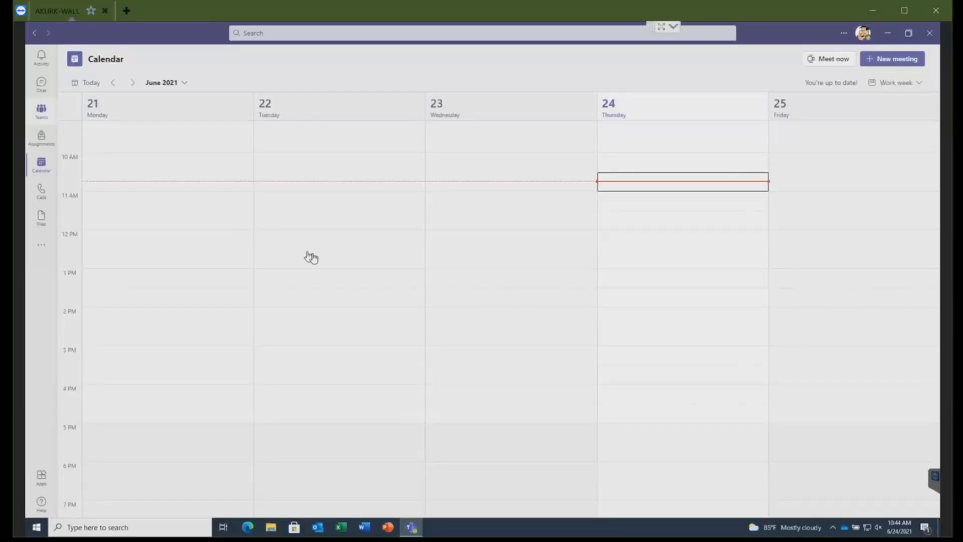
- Examine the management settings and other options of the Flinstone Testing and Training channel, and return to its files
{"action": "key", "text": "ctrl+3"}
{"action": "mouse_move", "coordinate": [216, 164]}
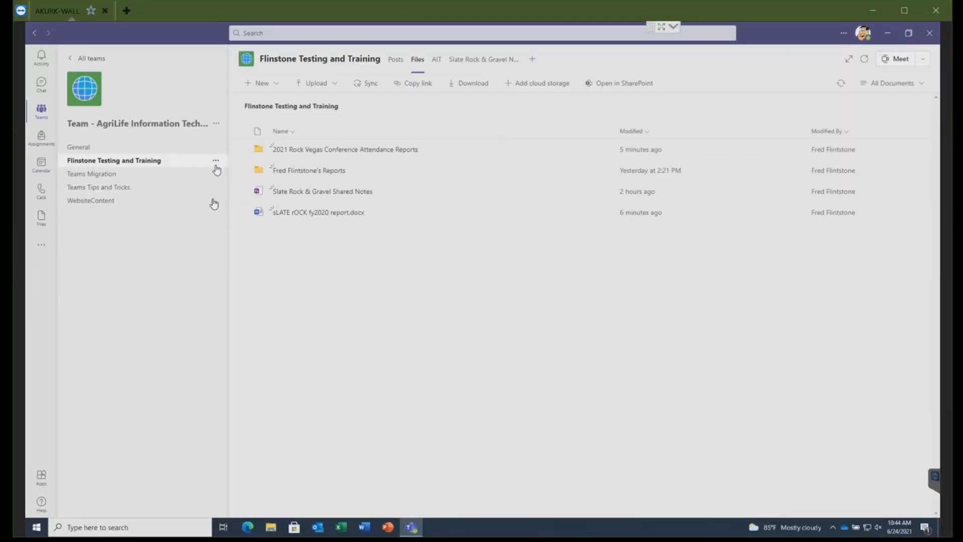
{"action": "left_click", "coordinate": [216, 163]}
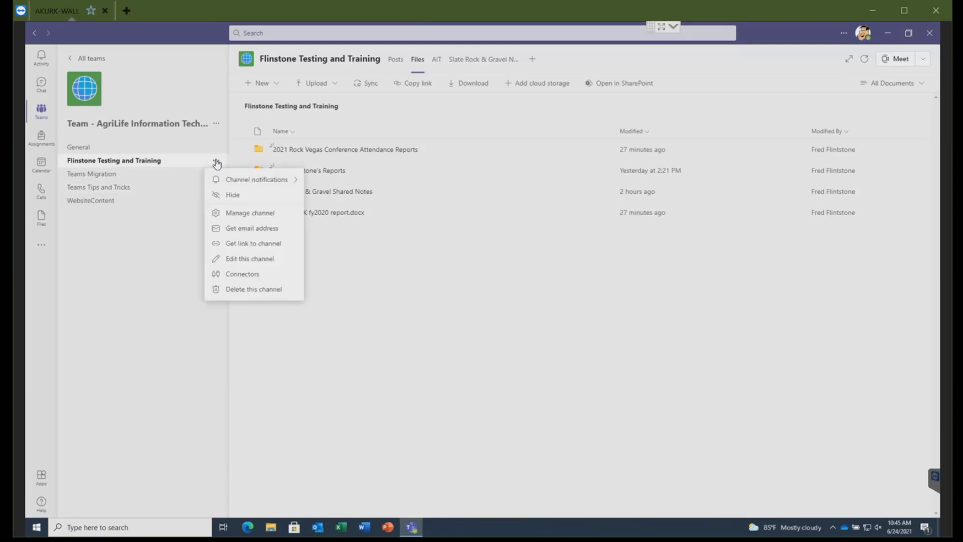
{"action": "left_click", "coordinate": [248, 214]}
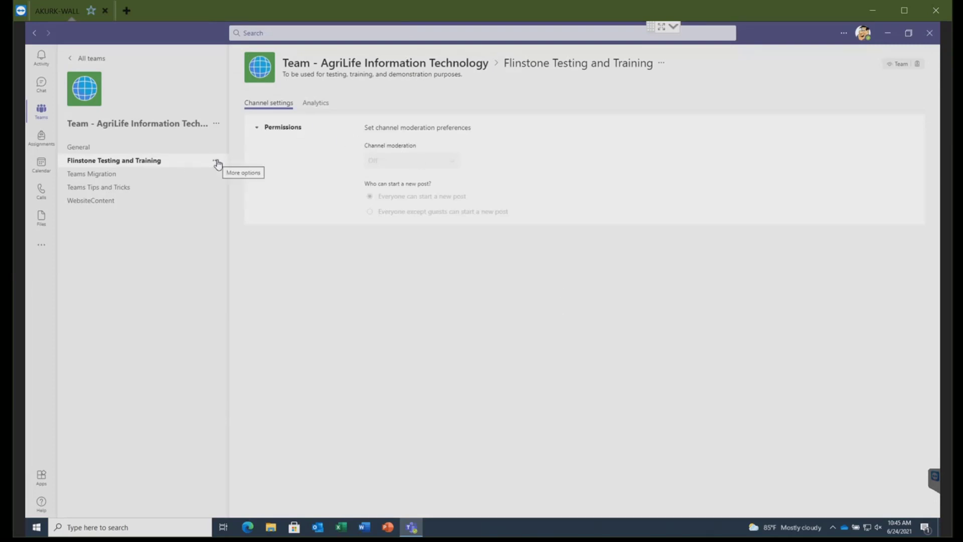
{"action": "left_click", "coordinate": [216, 160]}
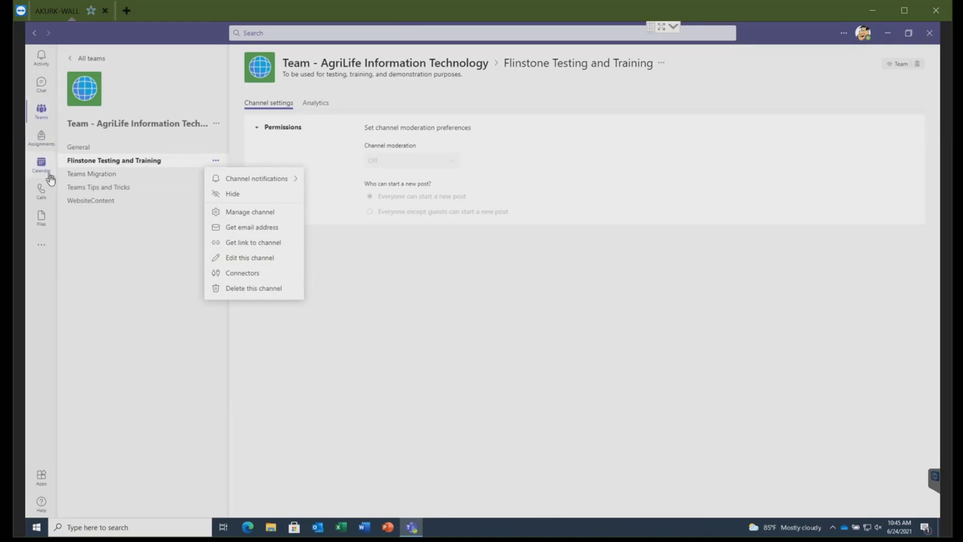
{"action": "left_click", "coordinate": [43, 113]}
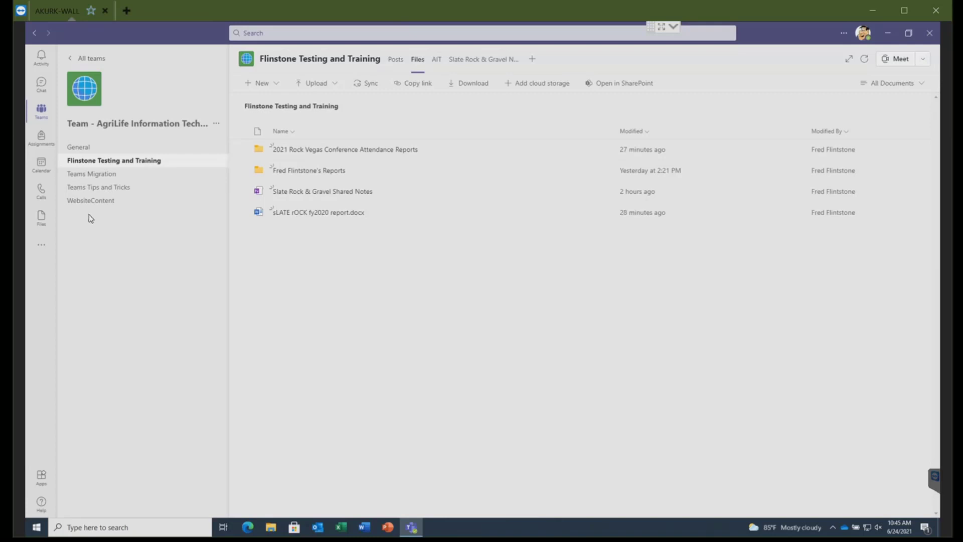
- Start a new channel in the AgriLife Information Technology team with privacy set to Private and view the privacy explanation
{"action": "left_click", "coordinate": [217, 125]}
{"action": "left_click", "coordinate": [235, 157]}
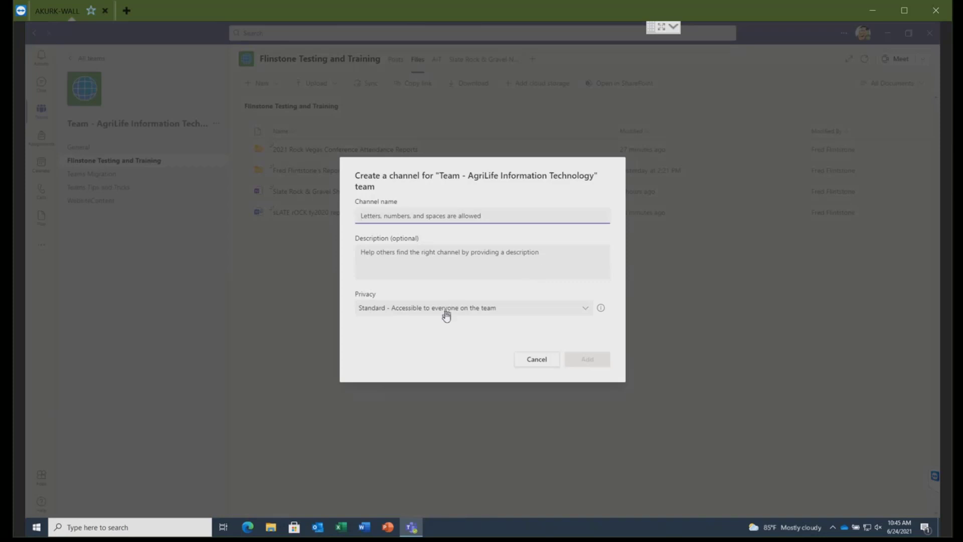
{"action": "left_click", "coordinate": [447, 315]}
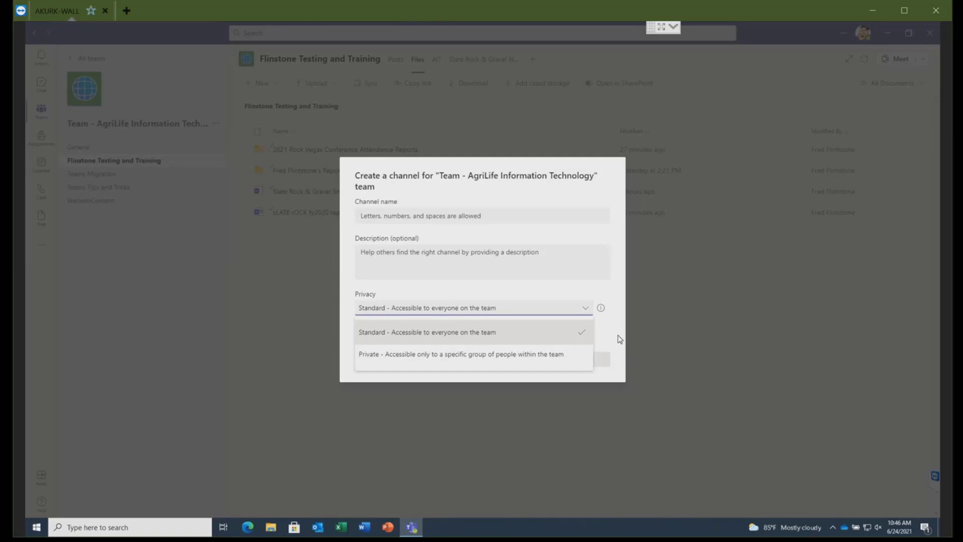
{"action": "left_click", "coordinate": [474, 360]}
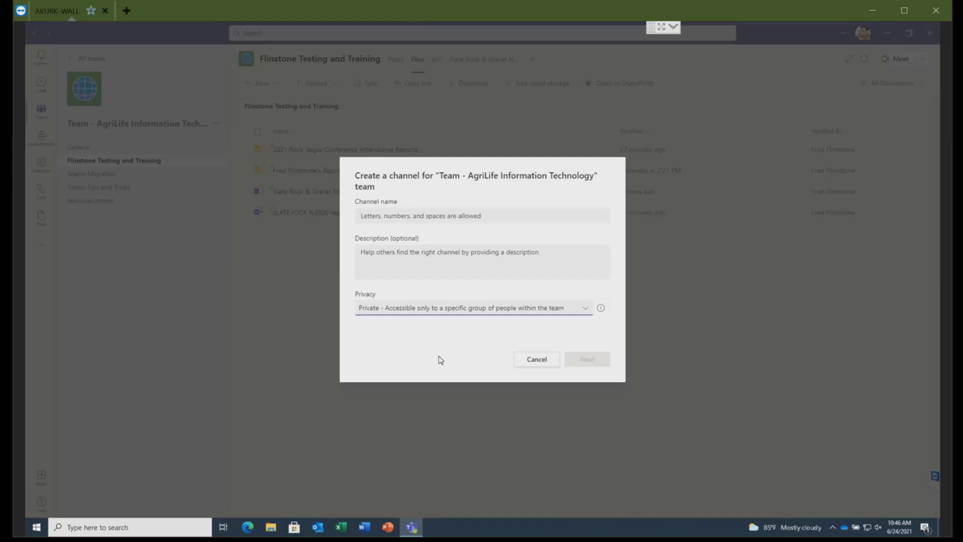
{"action": "mouse_move", "coordinate": [601, 311]}
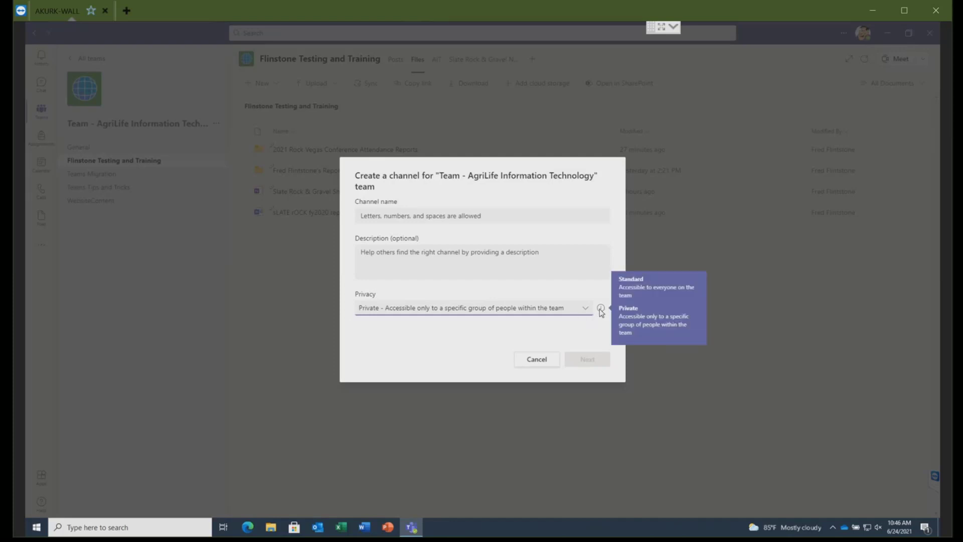
- Name the new private channel "test private channel" and proceed to adding its members
{"action": "left_click", "coordinate": [463, 217]}
{"action": "type", "text": "tes"}
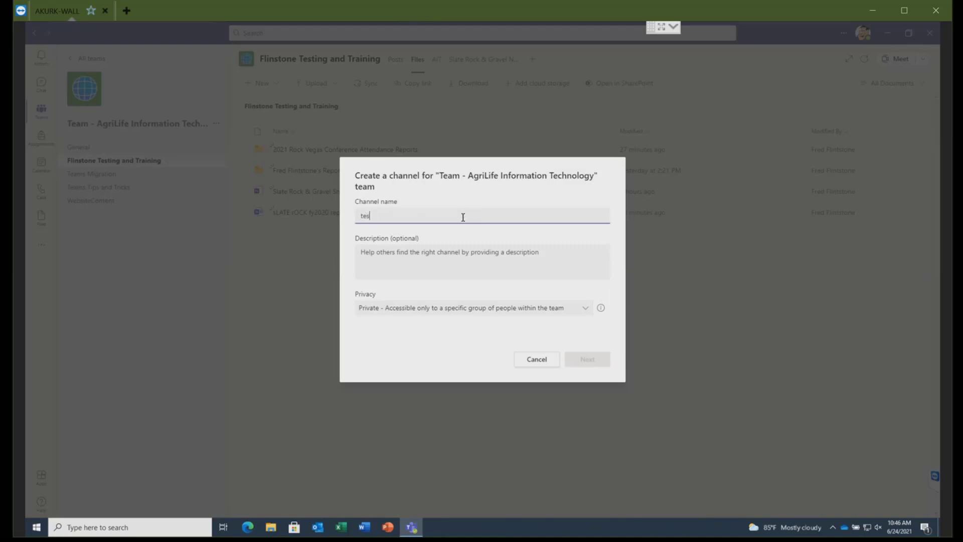
{"action": "type", "text": "t private channel"}
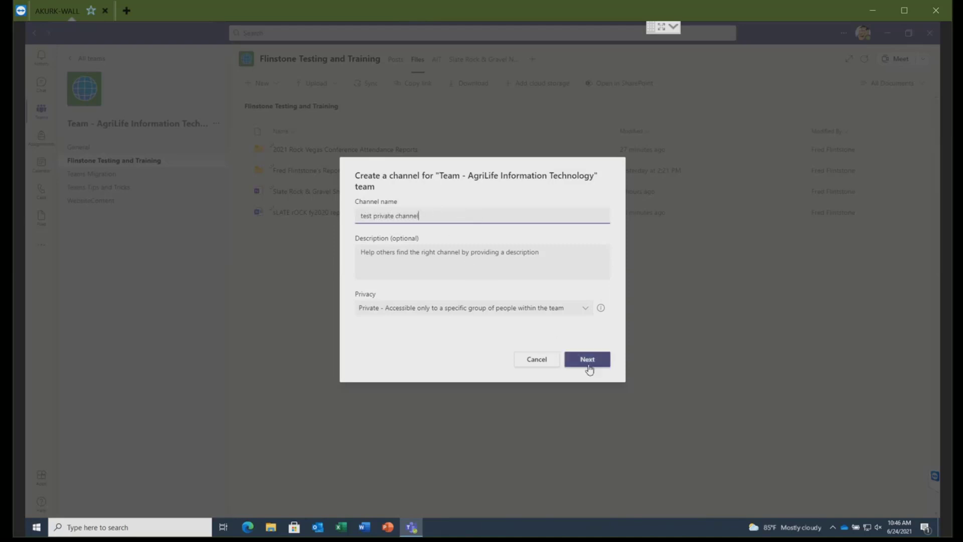
{"action": "left_click", "coordinate": [590, 365]}
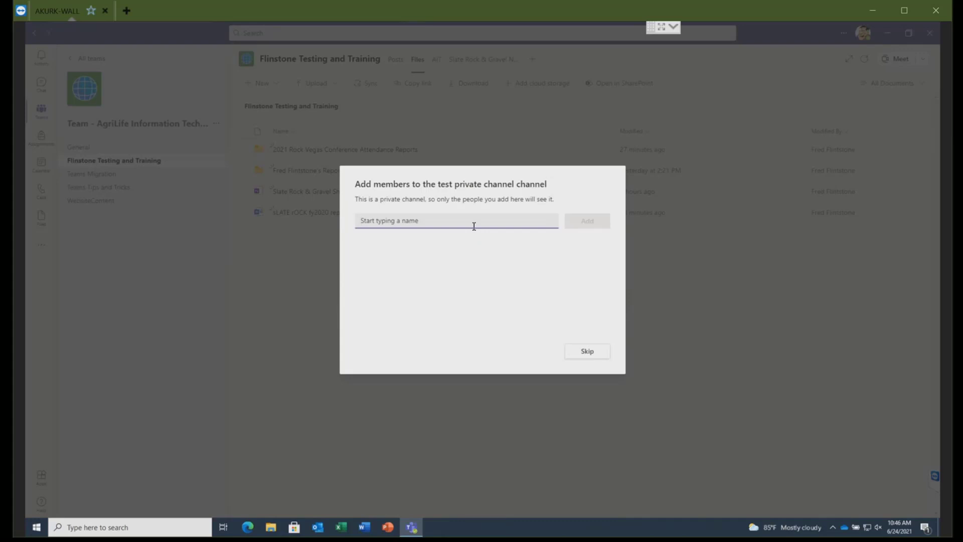
- Add three colleagues as members of the test private channel and finish its member setup
{"action": "type", "text": "alan"}
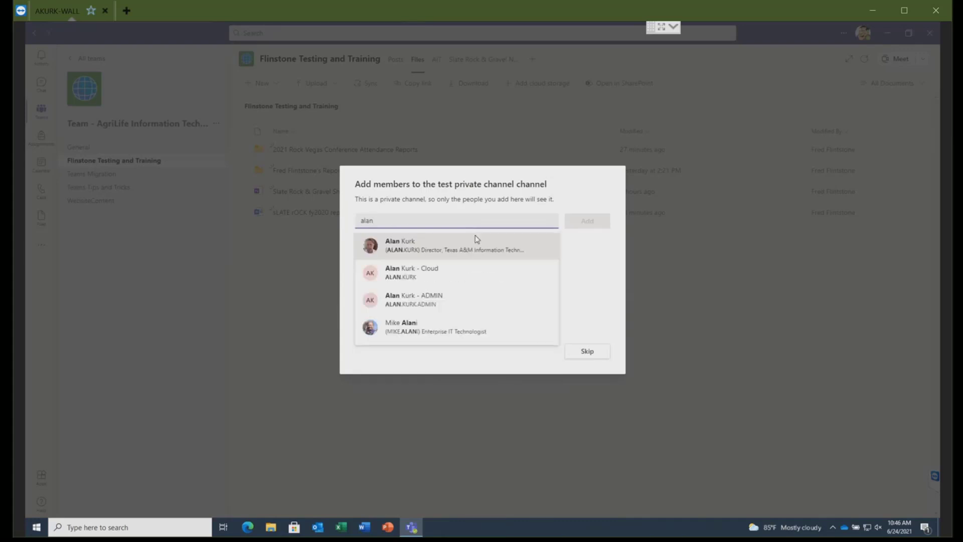
{"action": "left_click", "coordinate": [462, 251]}
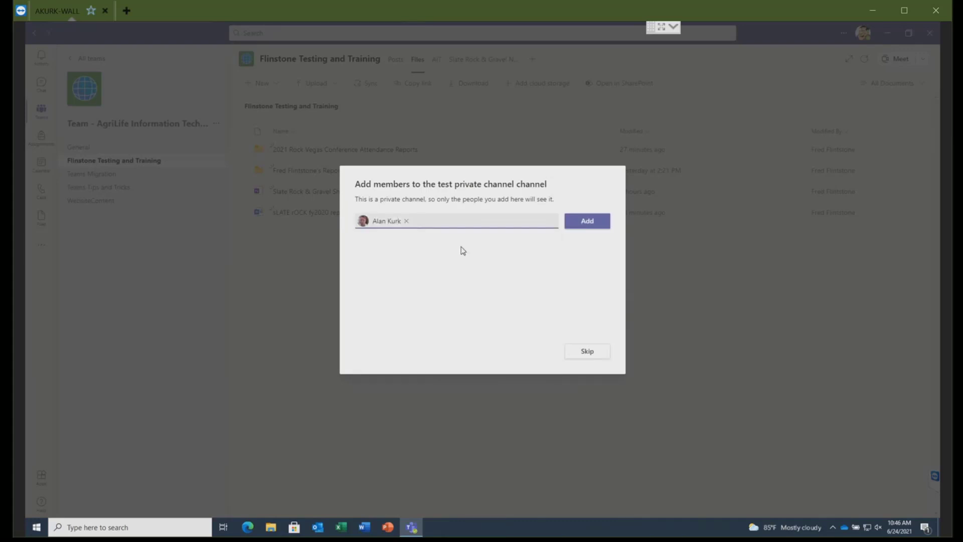
{"action": "type", "text": "jill"}
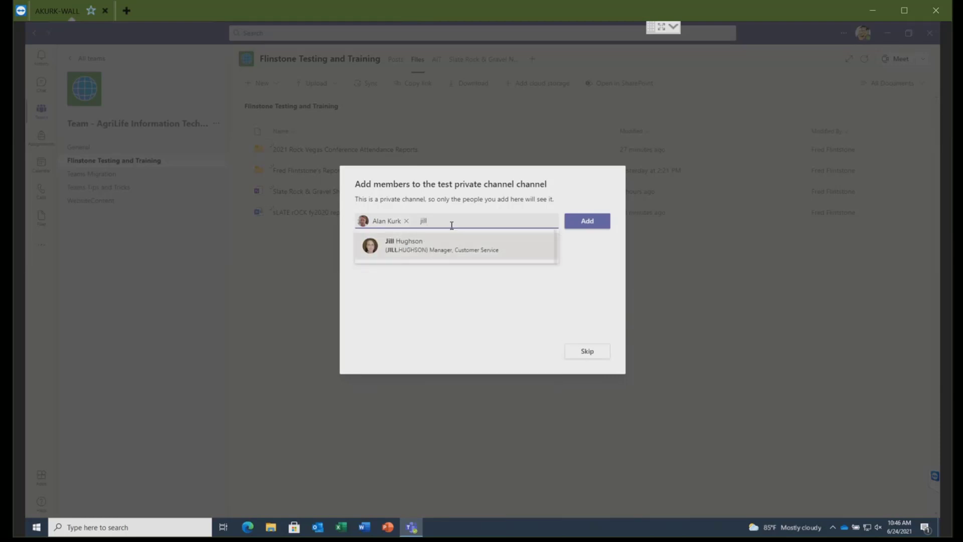
{"action": "left_click", "coordinate": [465, 247]}
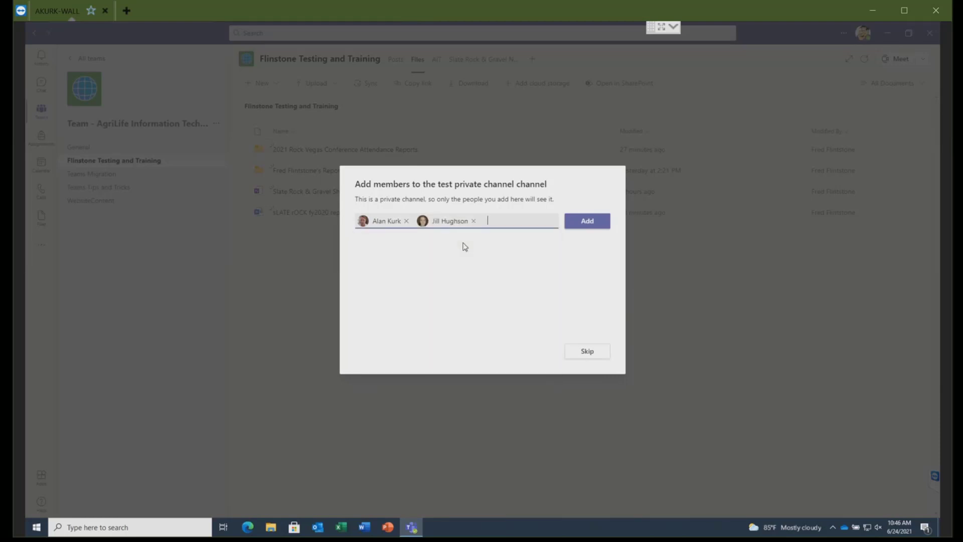
{"action": "type", "text": "beth"}
{"action": "key", "text": "Escape"}
{"action": "left_click", "coordinate": [464, 240]}
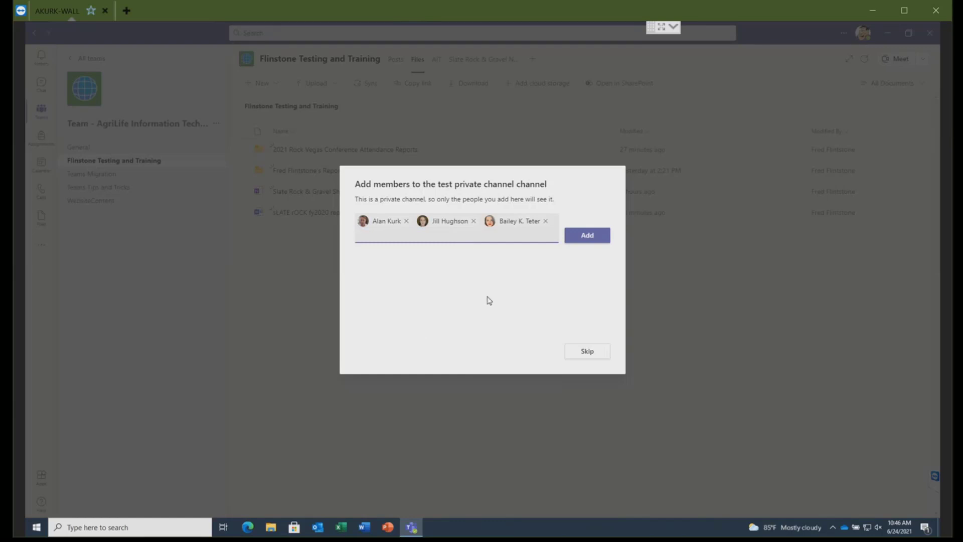
{"action": "left_click", "coordinate": [588, 240]}
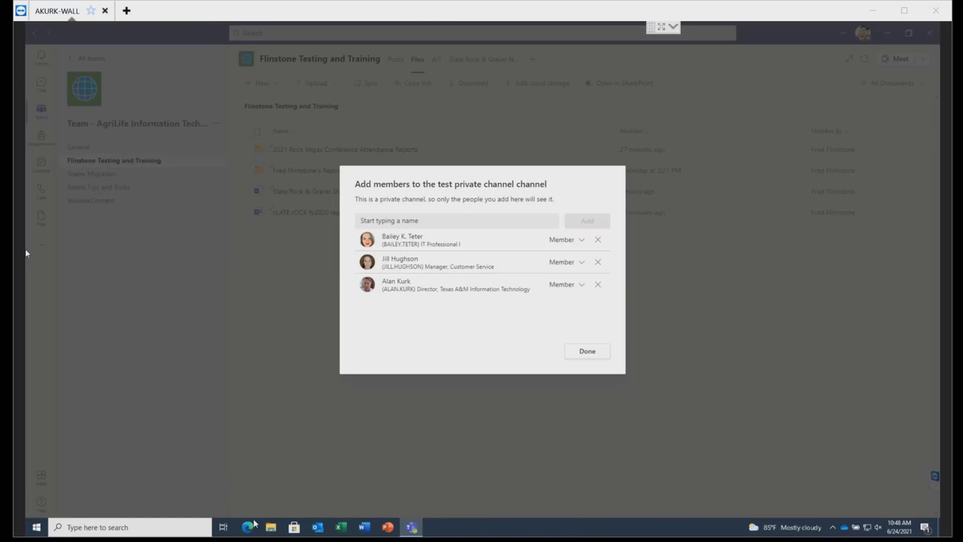
{"action": "left_click", "coordinate": [273, 530]}
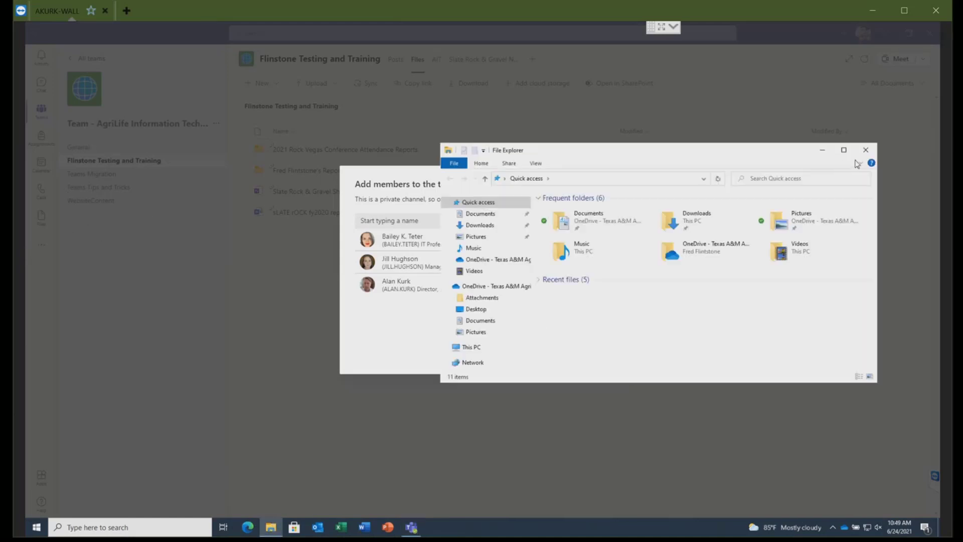
{"action": "left_click", "coordinate": [865, 150]}
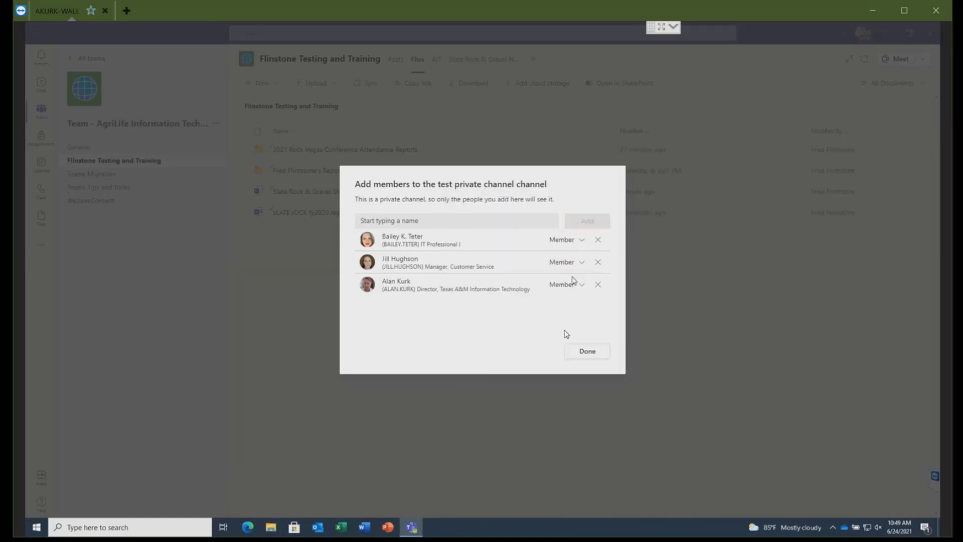
{"action": "left_click", "coordinate": [590, 349]}
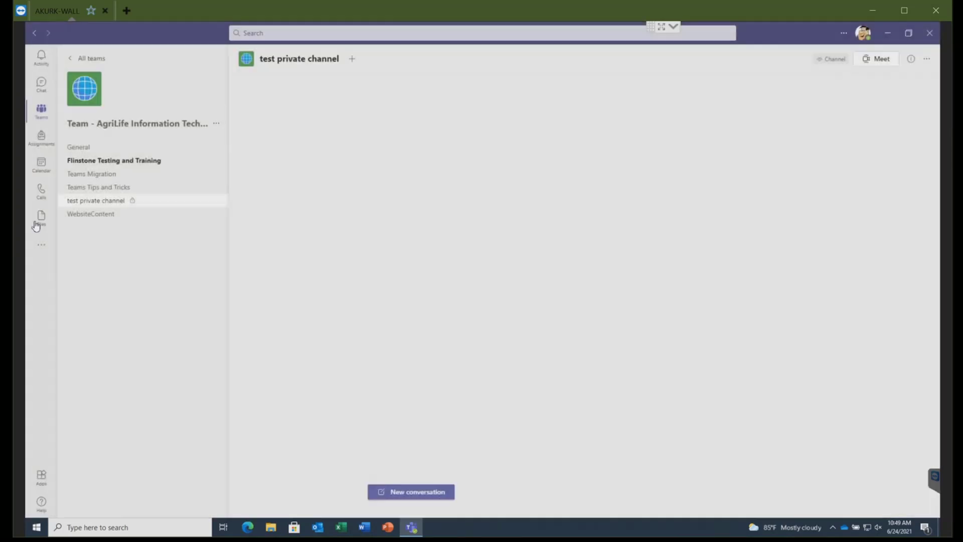
- Browse the recent and OneDrive files, and download Flintmobile Mileage Report (FY2021).xlsx from the Microsoft Teams files view
{"action": "left_click", "coordinate": [38, 223]}
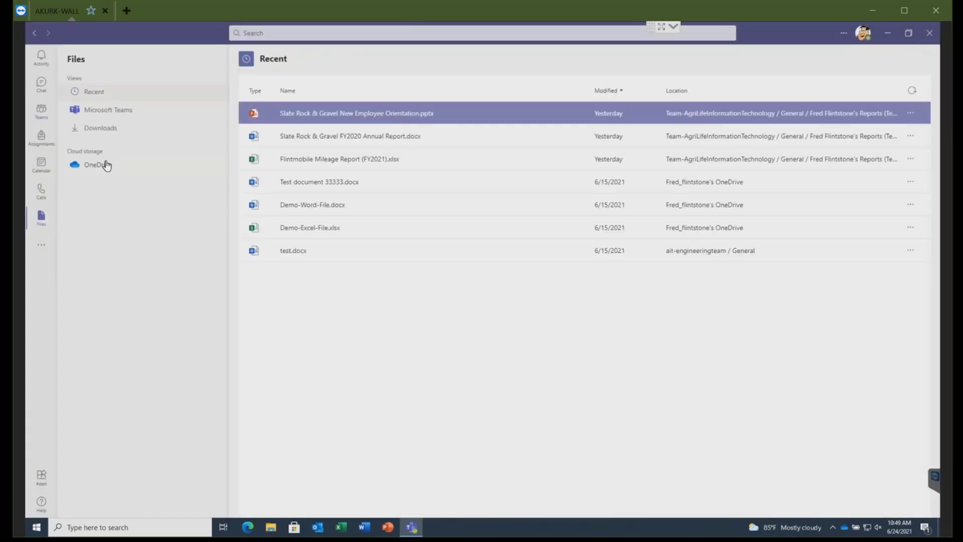
{"action": "left_click", "coordinate": [106, 163]}
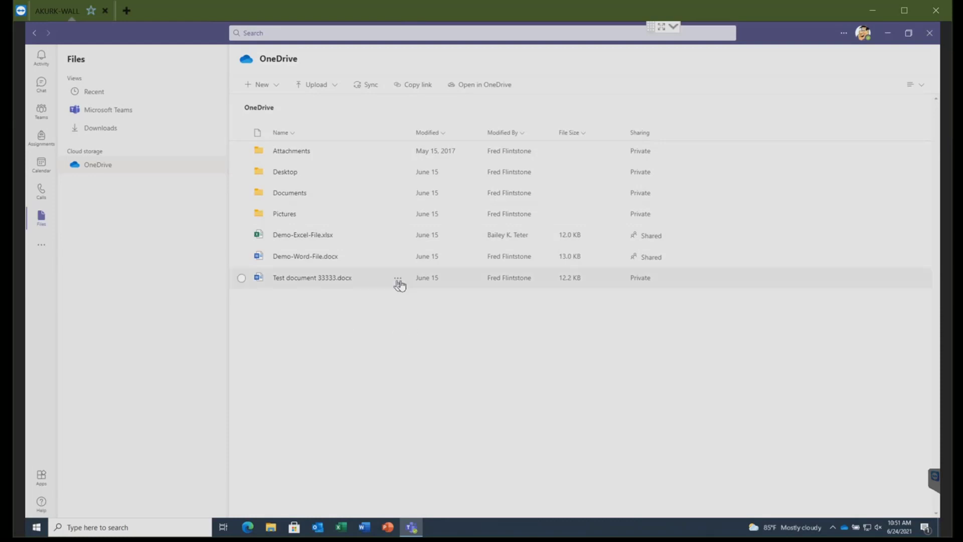
{"action": "left_click", "coordinate": [91, 114]}
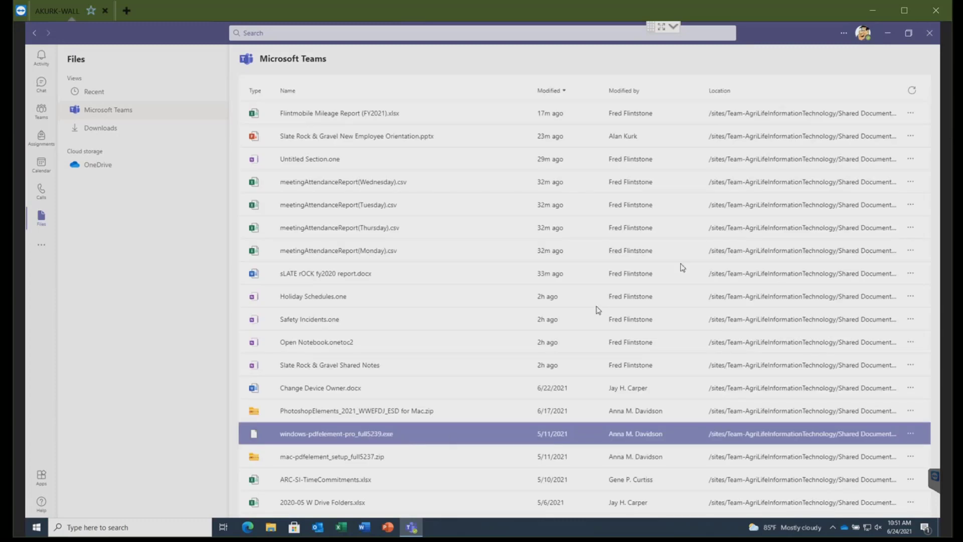
{"action": "left_click", "coordinate": [910, 114]}
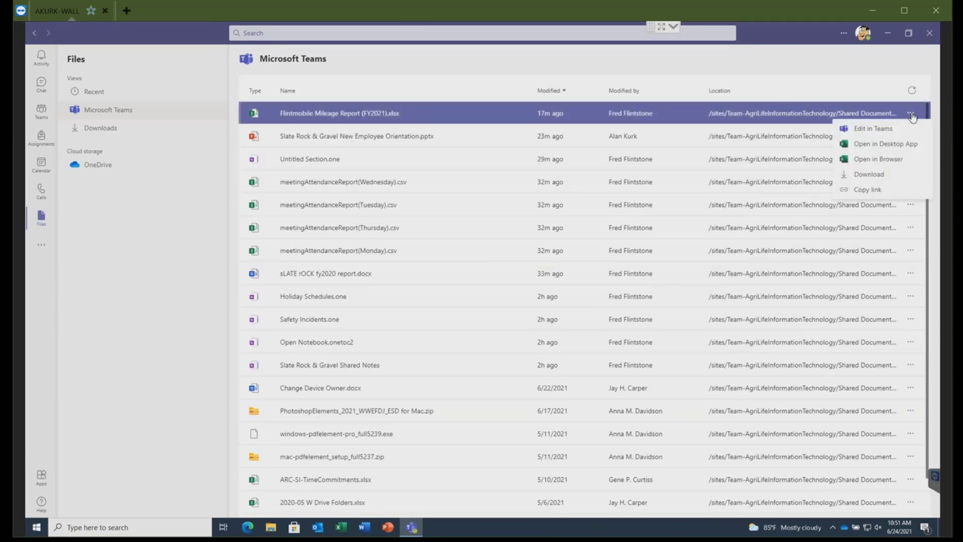
{"action": "left_click", "coordinate": [873, 176]}
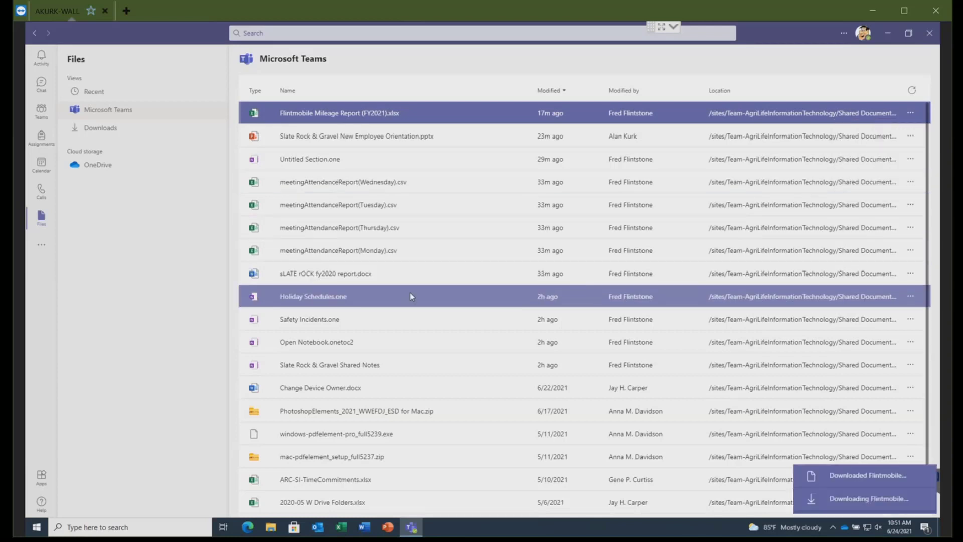
- In File Explorer, move the downloaded Flintmobile Mileage Report (FY2021) from Downloads to the OneDrive - Texas A&M AgriLife folder
{"action": "left_click", "coordinate": [271, 528]}
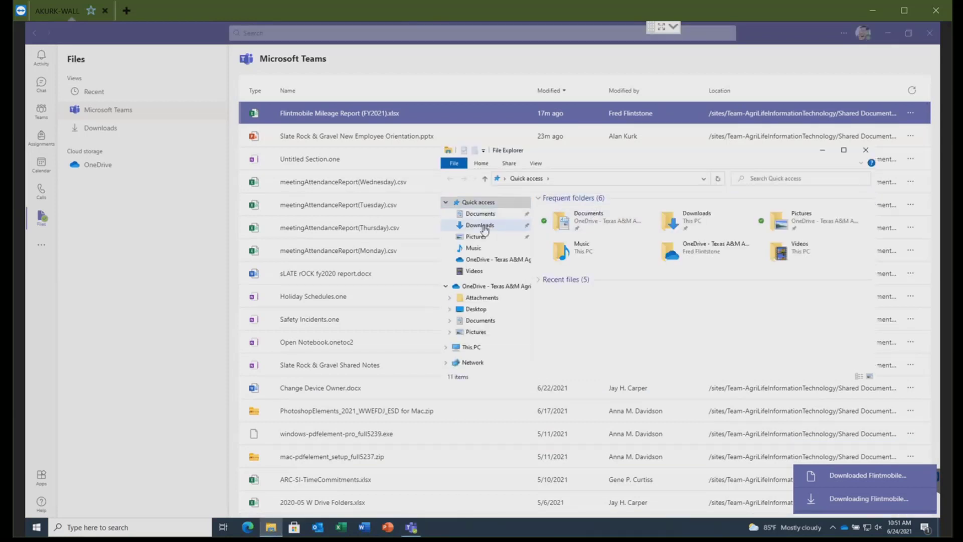
{"action": "left_click", "coordinate": [481, 225]}
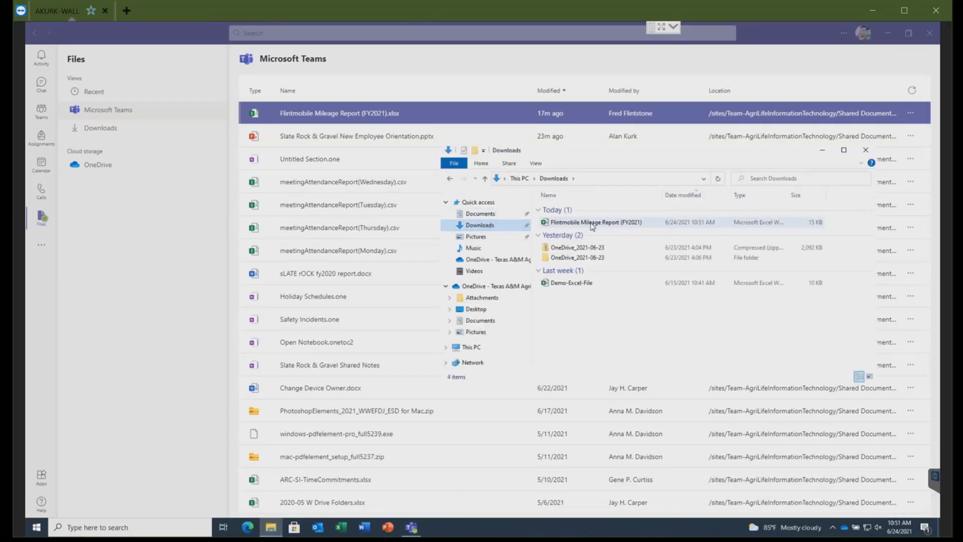
{"action": "left_click", "coordinate": [591, 222]}
{"action": "left_click_drag", "start_coordinate": [529, 275], "coordinate": [501, 289]}
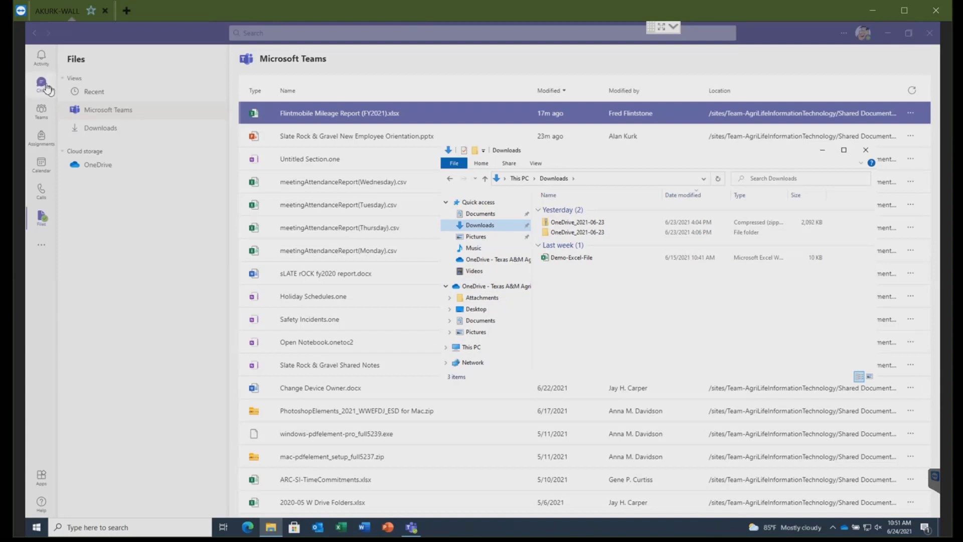
- Return to Teams and sync the Flinstone Testing and Training channel's files to the computer through OneDrive
{"action": "left_click", "coordinate": [42, 115]}
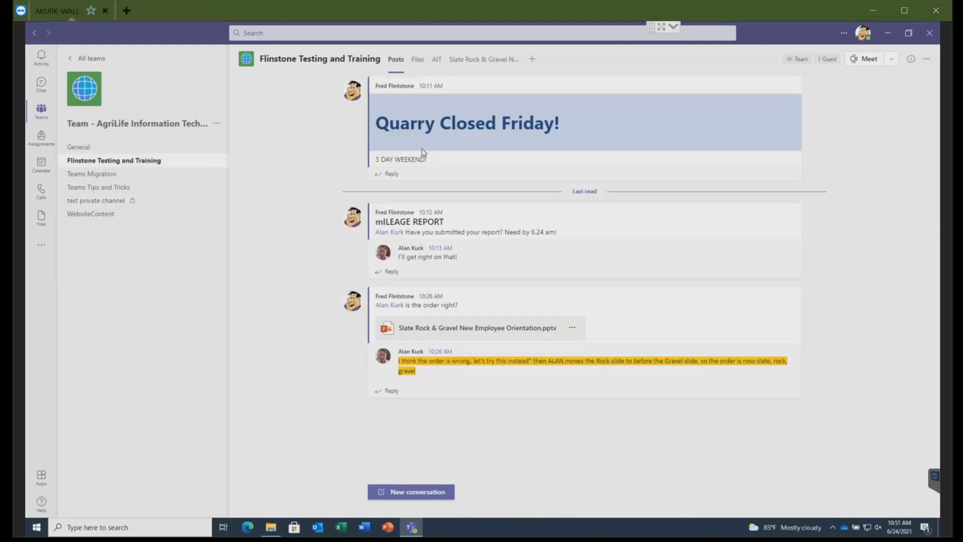
{"action": "left_click", "coordinate": [418, 59]}
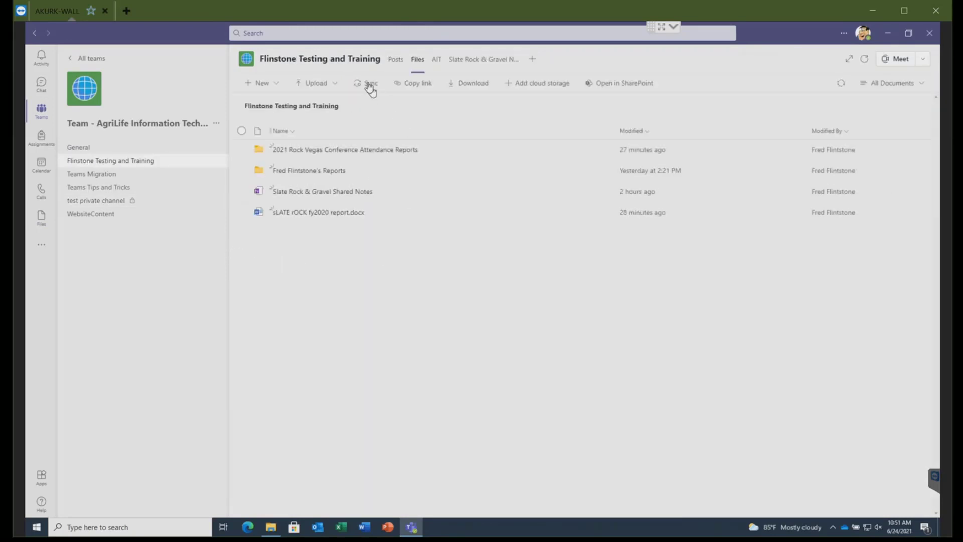
{"action": "left_click", "coordinate": [369, 85]}
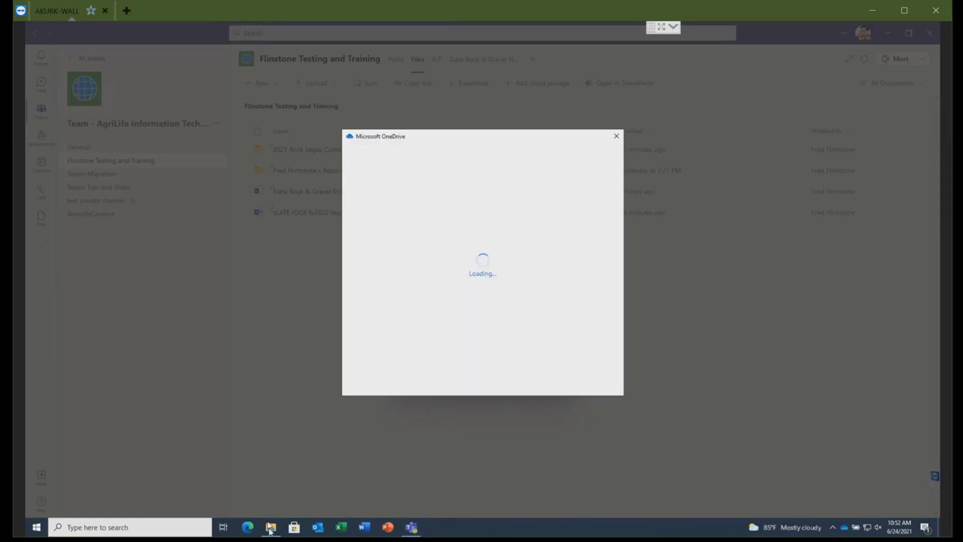
- Examine the OneDrive - Texas A&M AgriLife folder's contents in File Explorer, and close the window with Teams minimized
{"action": "mouse_move", "coordinate": [270, 531]}
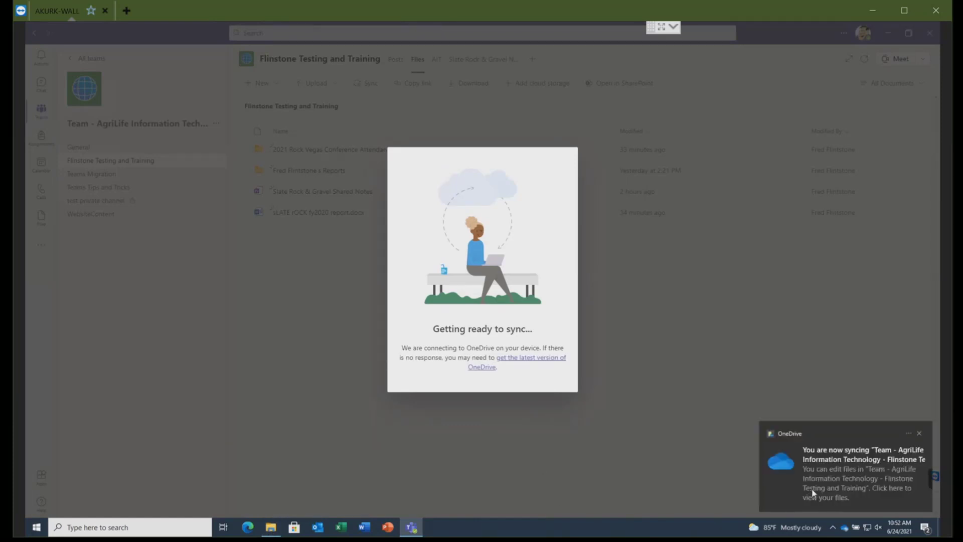
{"action": "left_click", "coordinate": [270, 526]}
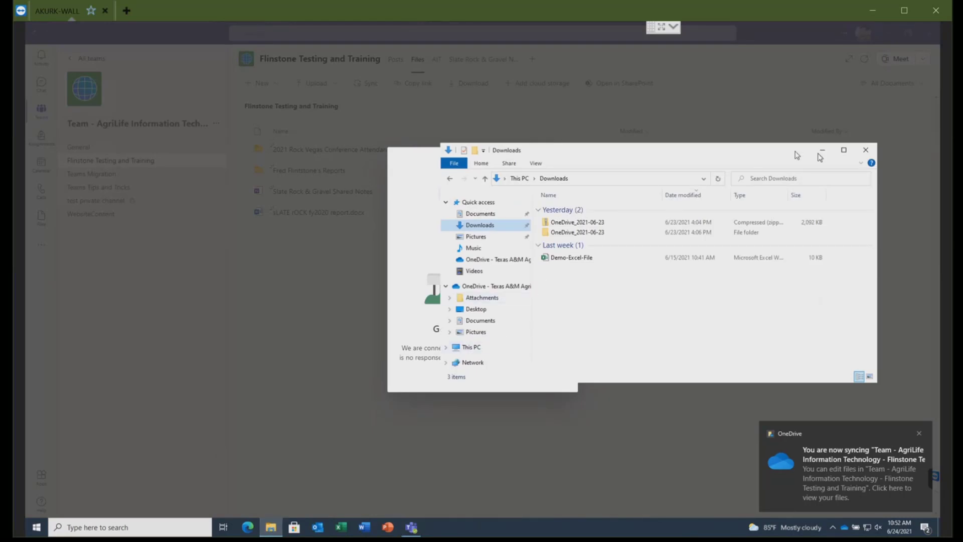
{"action": "left_click", "coordinate": [844, 150]}
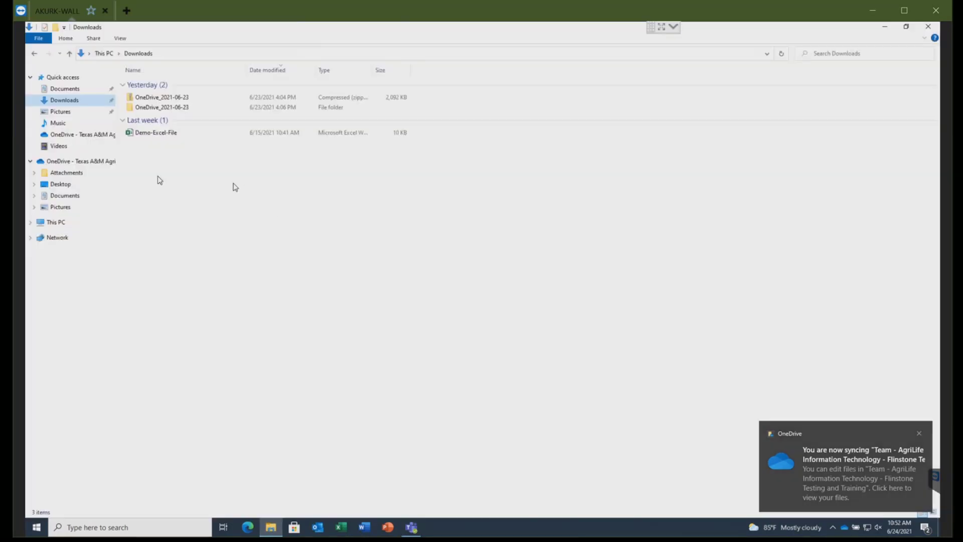
{"action": "left_click", "coordinate": [80, 135]}
{"action": "left_click", "coordinate": [83, 166]}
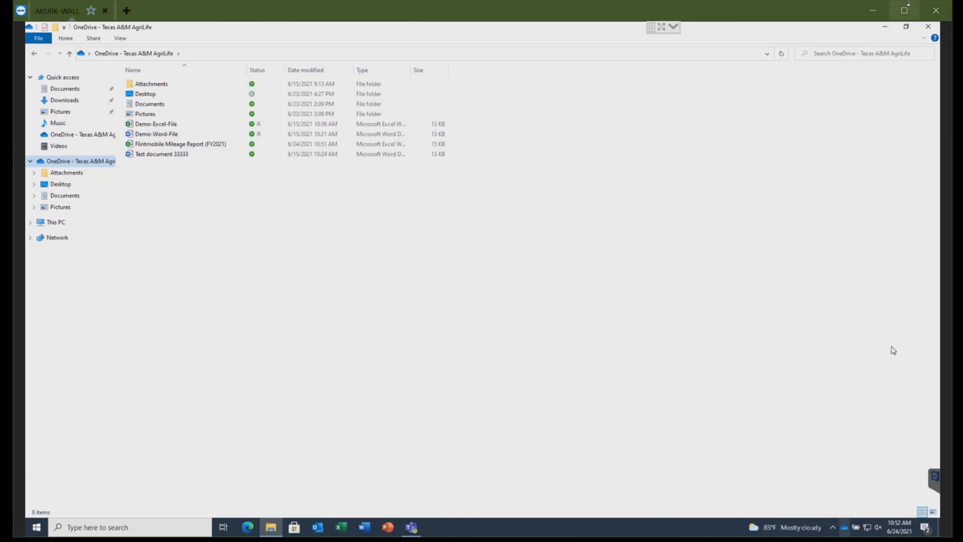
{"action": "left_click", "coordinate": [905, 30]}
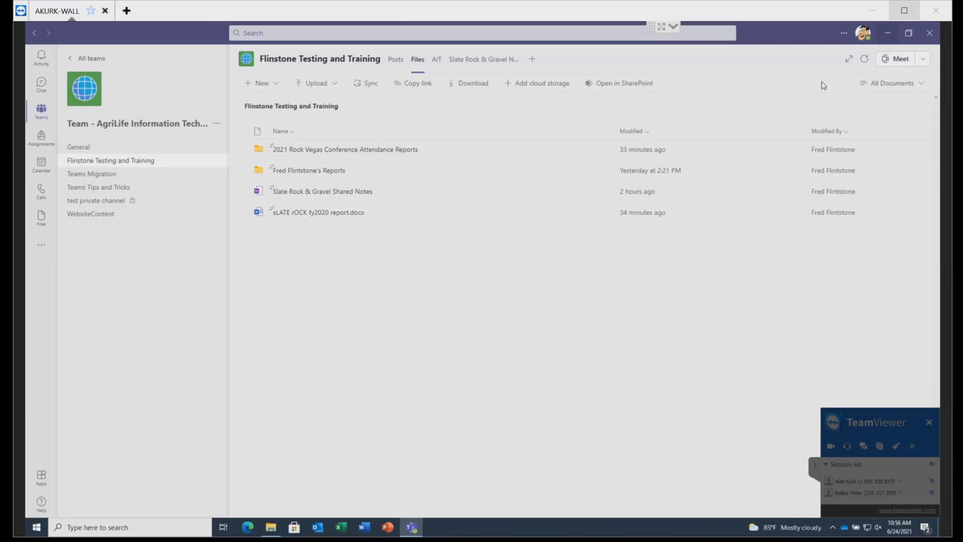
{"action": "left_click", "coordinate": [412, 527]}
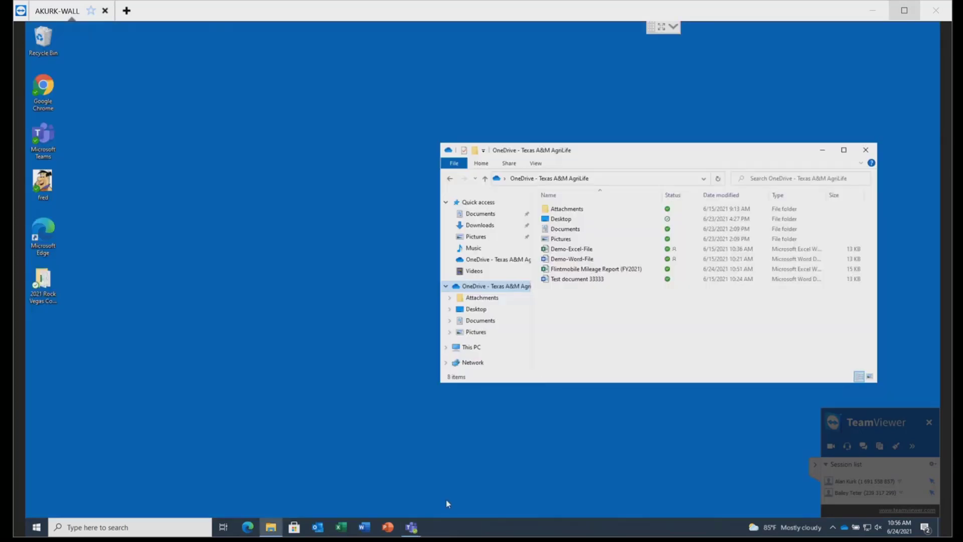
{"action": "left_click", "coordinate": [868, 148]}
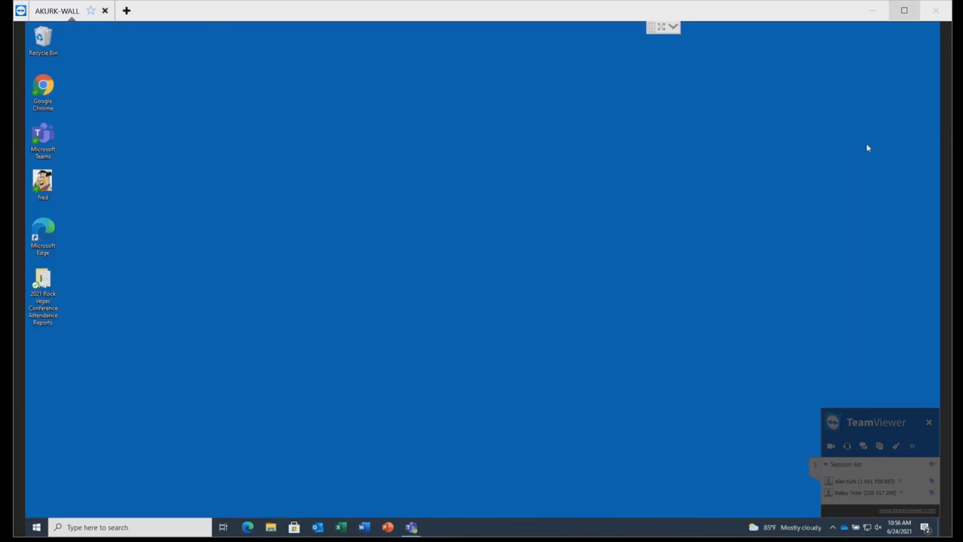
- Examine the recent documents offered by the Word, PowerPoint and Excel taskbar shortcuts
{"action": "right_click", "coordinate": [367, 530]}
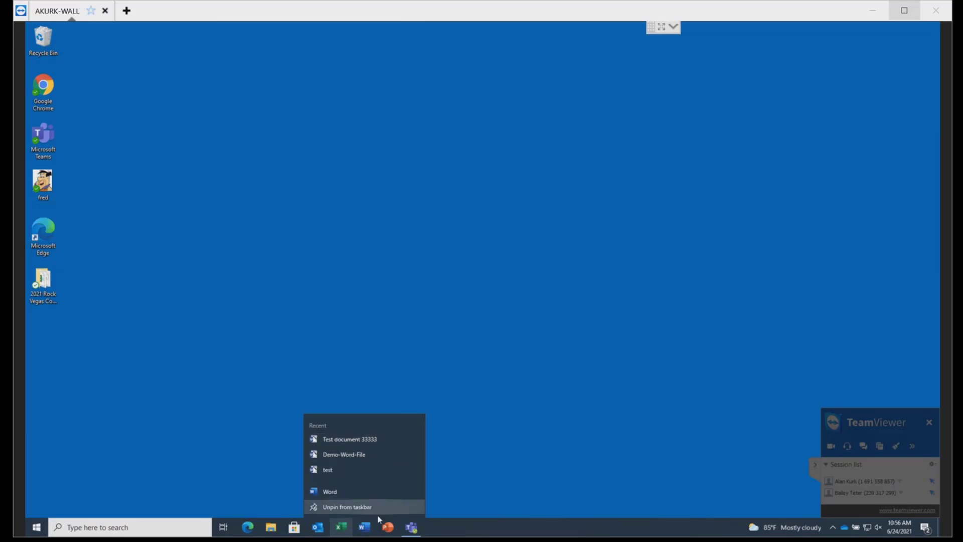
{"action": "right_click", "coordinate": [388, 527]}
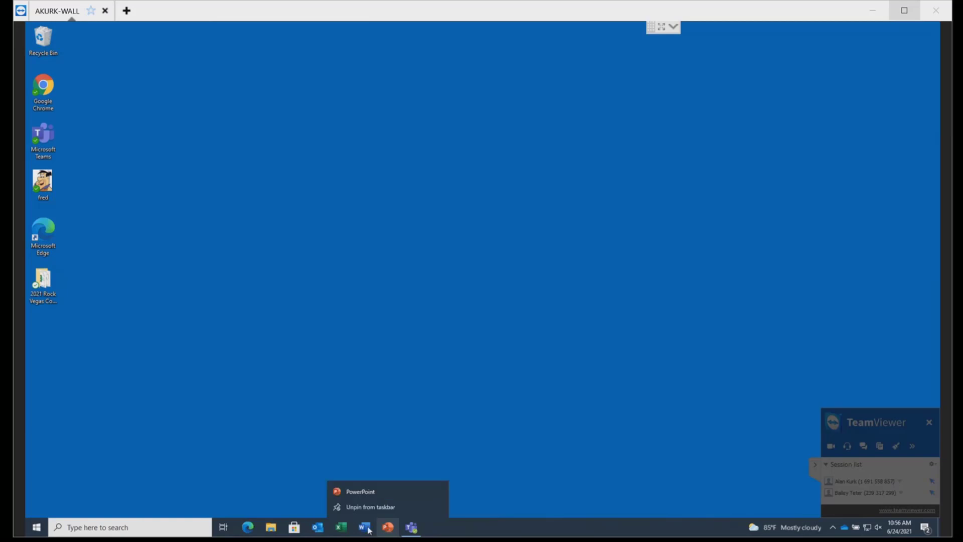
{"action": "right_click", "coordinate": [342, 528]}
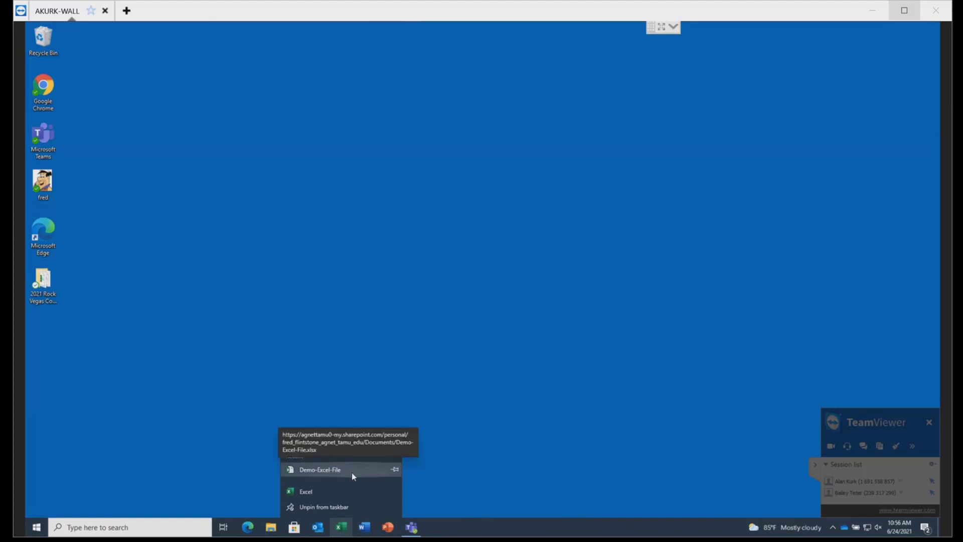
- Switch back to Teams and view the recent files sorted by modified date, oldest first and then newest first
{"action": "left_click", "coordinate": [411, 527]}
{"action": "left_click", "coordinate": [411, 527]}
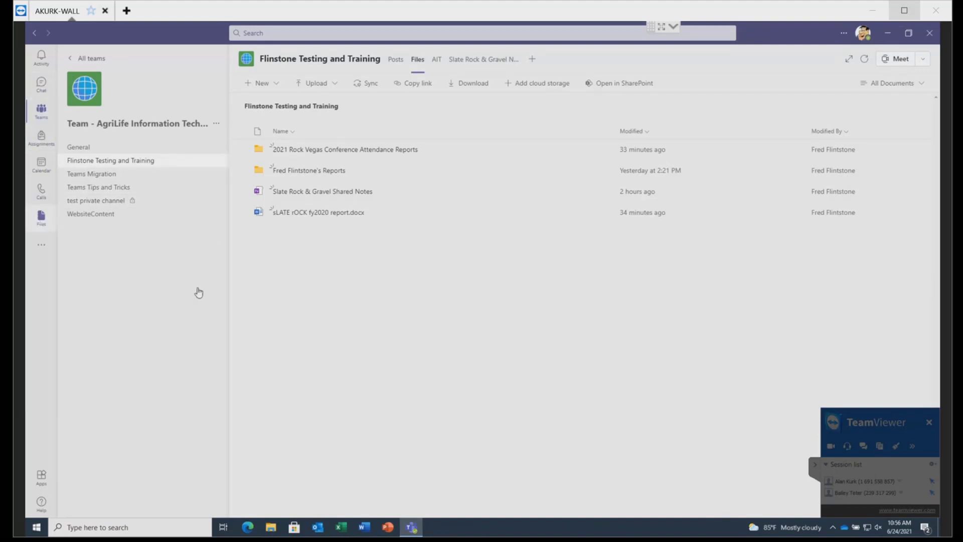
{"action": "left_click", "coordinate": [92, 95]}
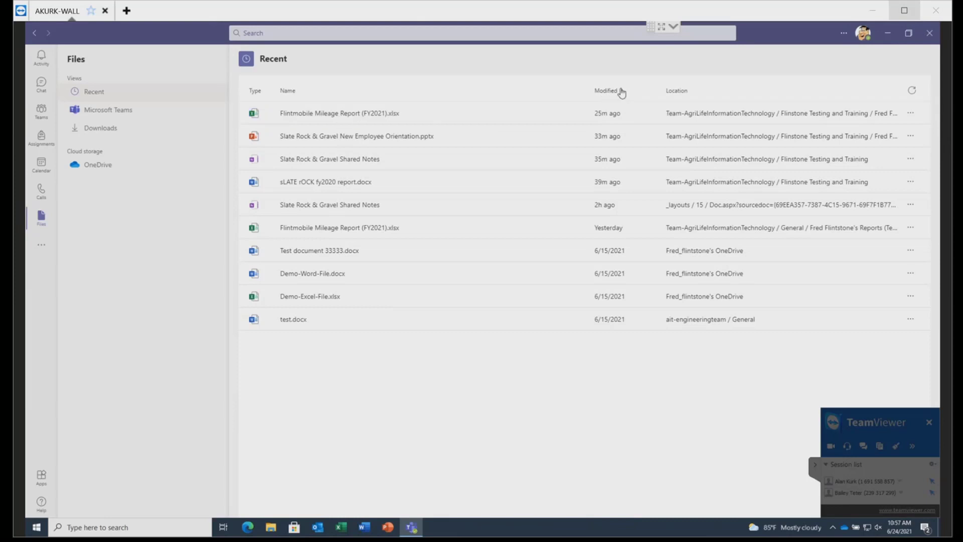
{"action": "left_click", "coordinate": [607, 91]}
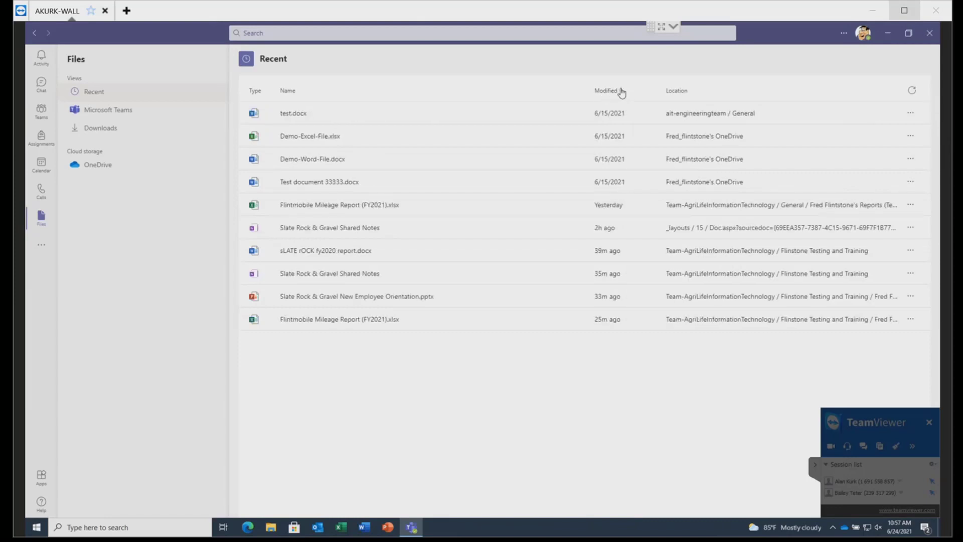
{"action": "left_click", "coordinate": [621, 92]}
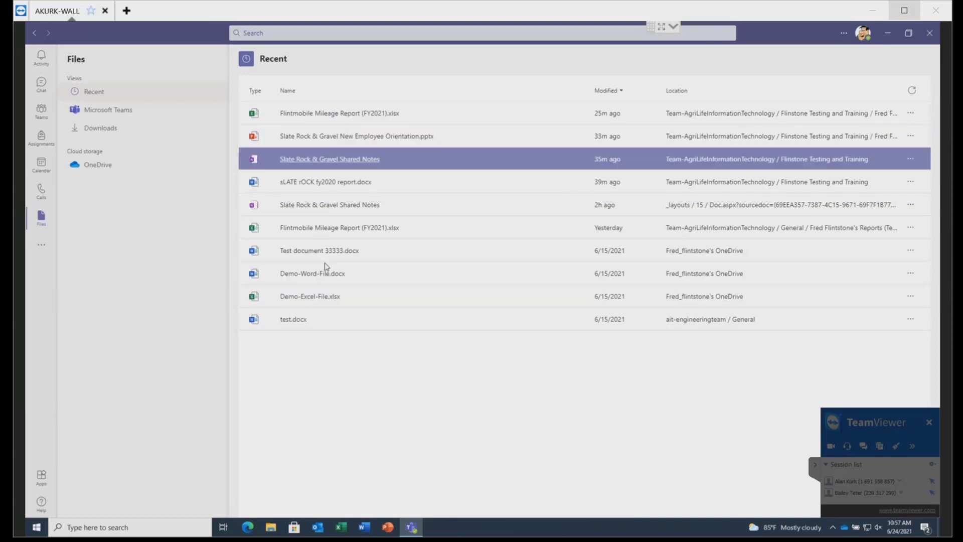
- Compare the Teams recent files with the Word and PowerPoint taskbar shortcuts' recent lists, and collapse the TeamViewer session panel
{"action": "right_click", "coordinate": [367, 530]}
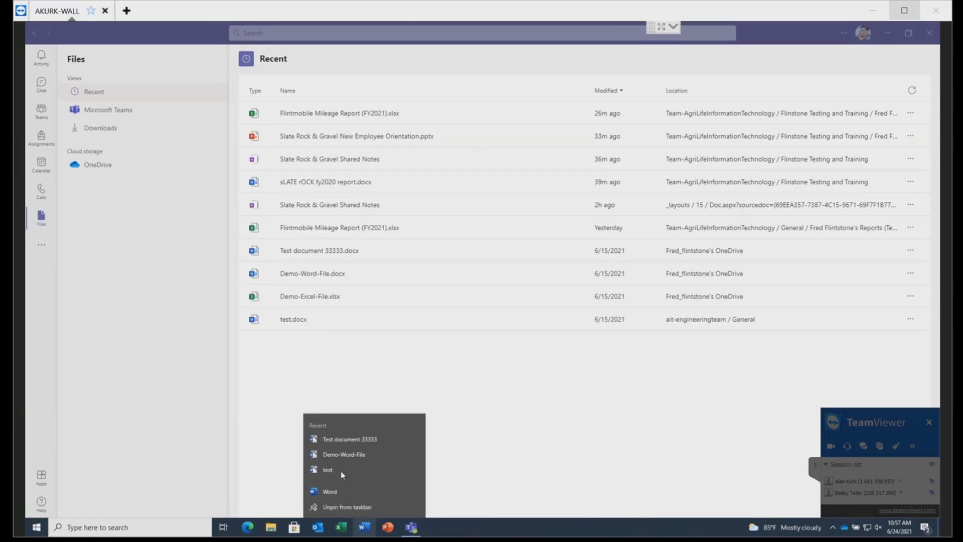
{"action": "left_click", "coordinate": [387, 529]}
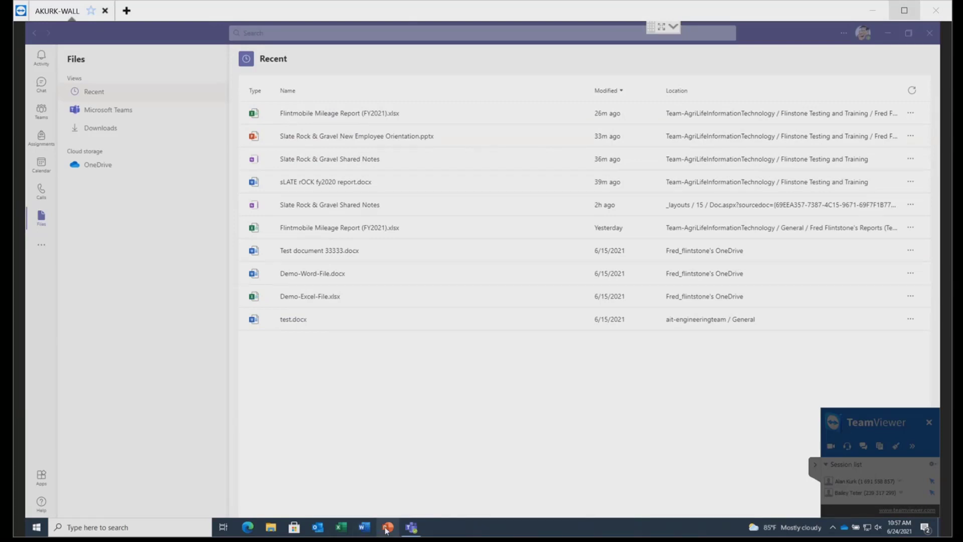
{"action": "right_click", "coordinate": [386, 529]}
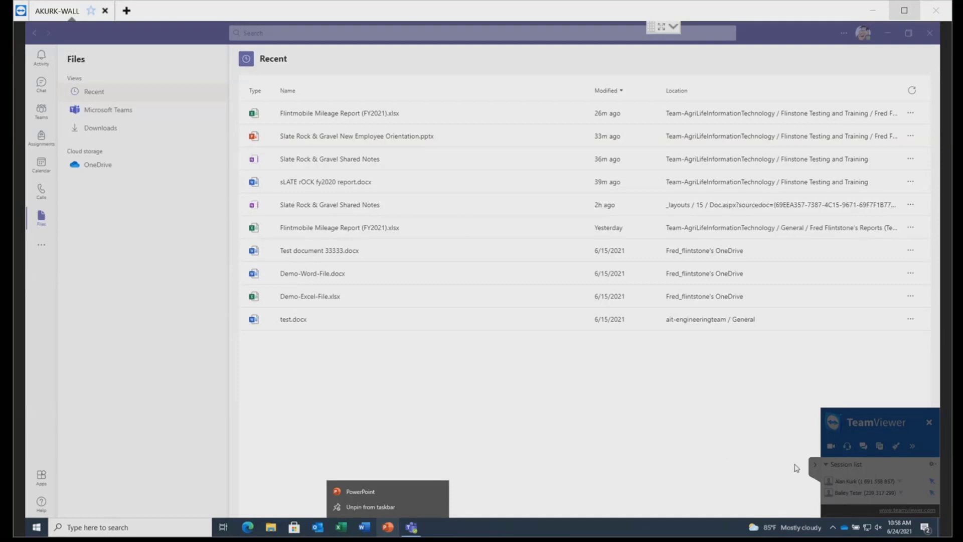
{"action": "left_click", "coordinate": [813, 470]}
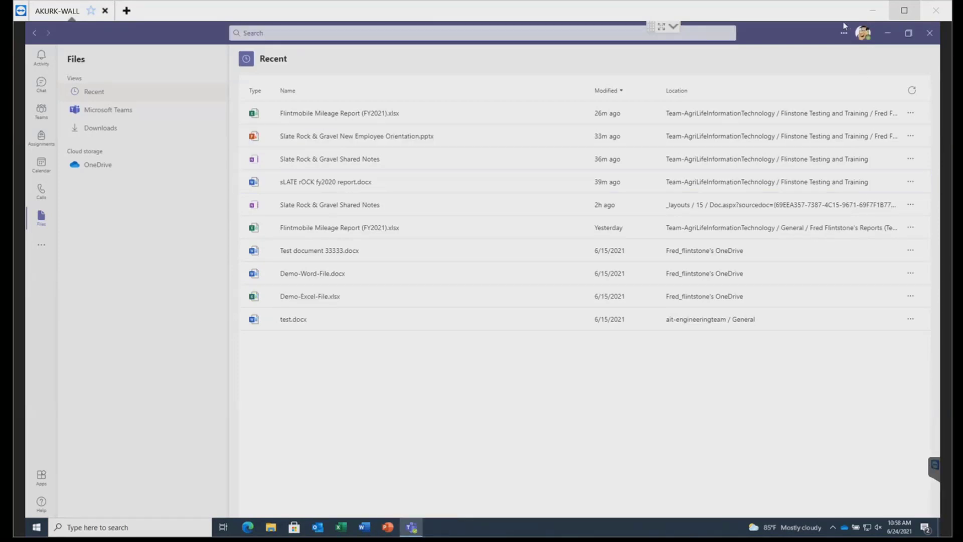